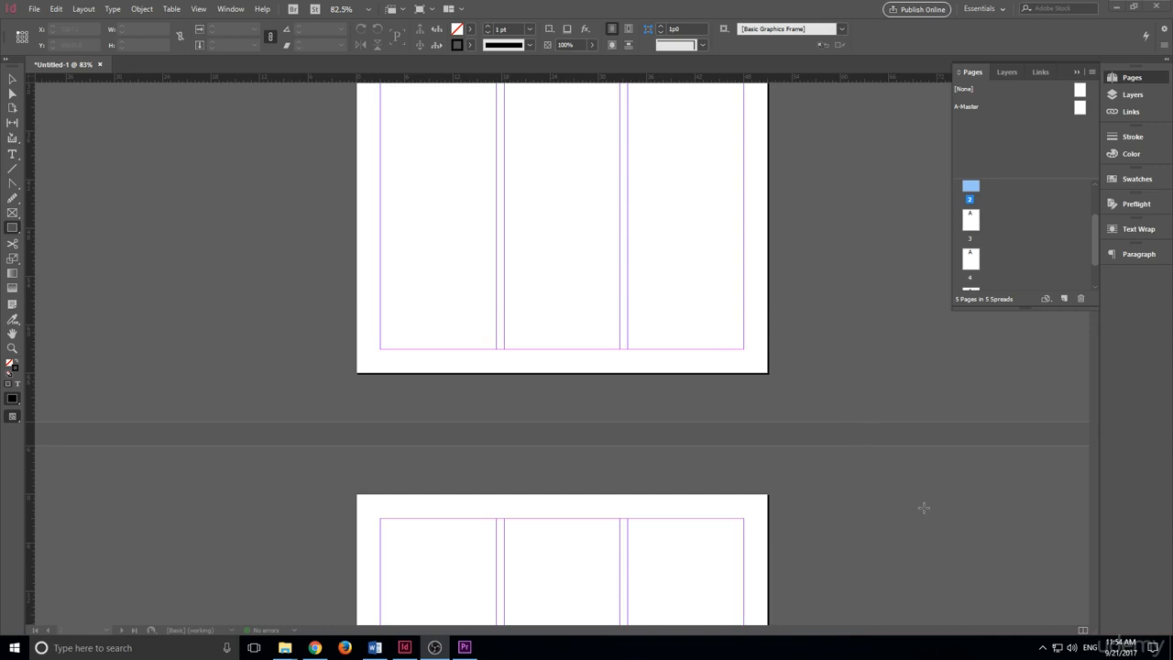
- Look over the three-column layout on the document's first pages
scroll(902, 504, up, 5)
scroll(895, 470, up, 8)
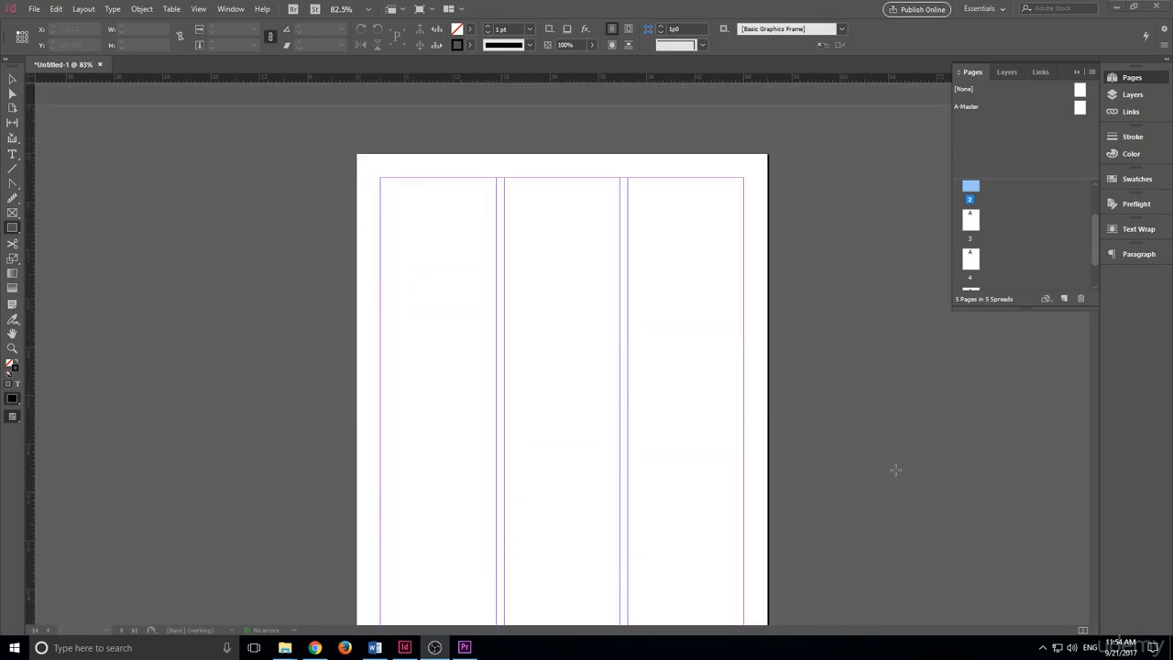
scroll(895, 470, down, 1)
scroll(1019, 240, up, 2)
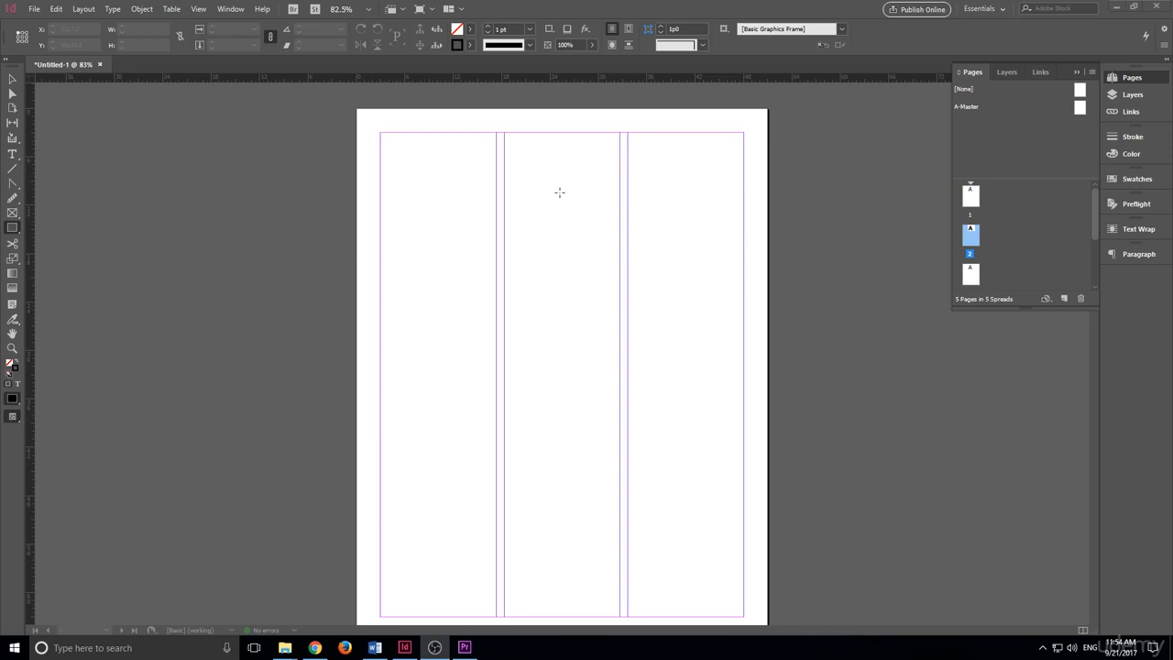
scroll(610, 216, up, 1)
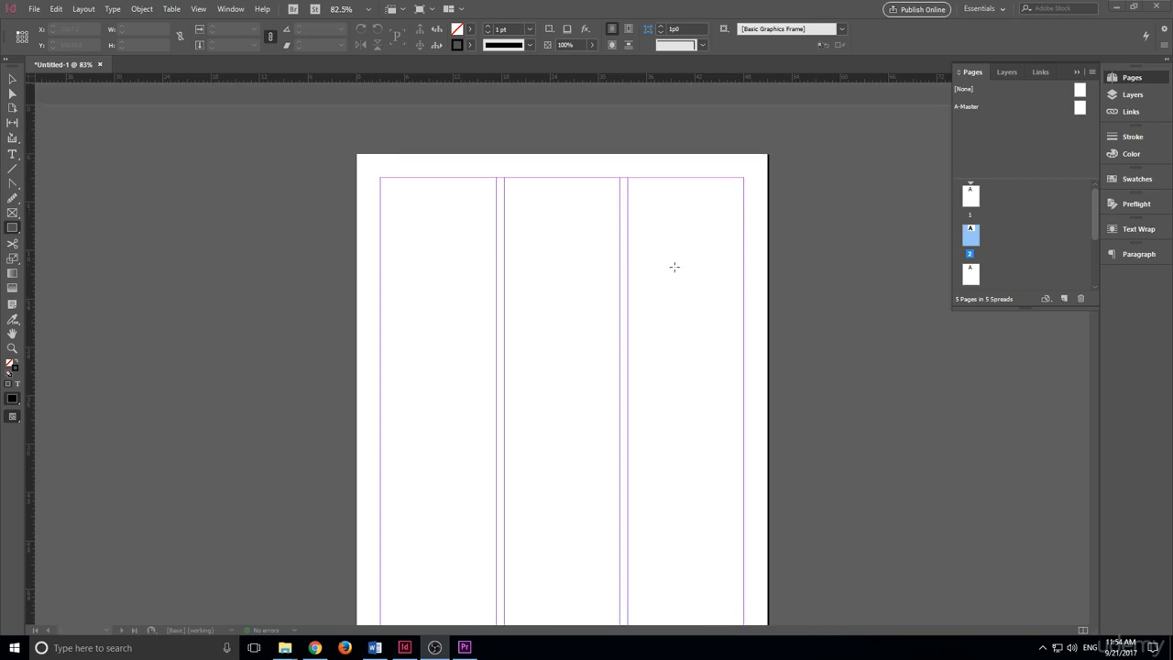
scroll(676, 273, down, 4)
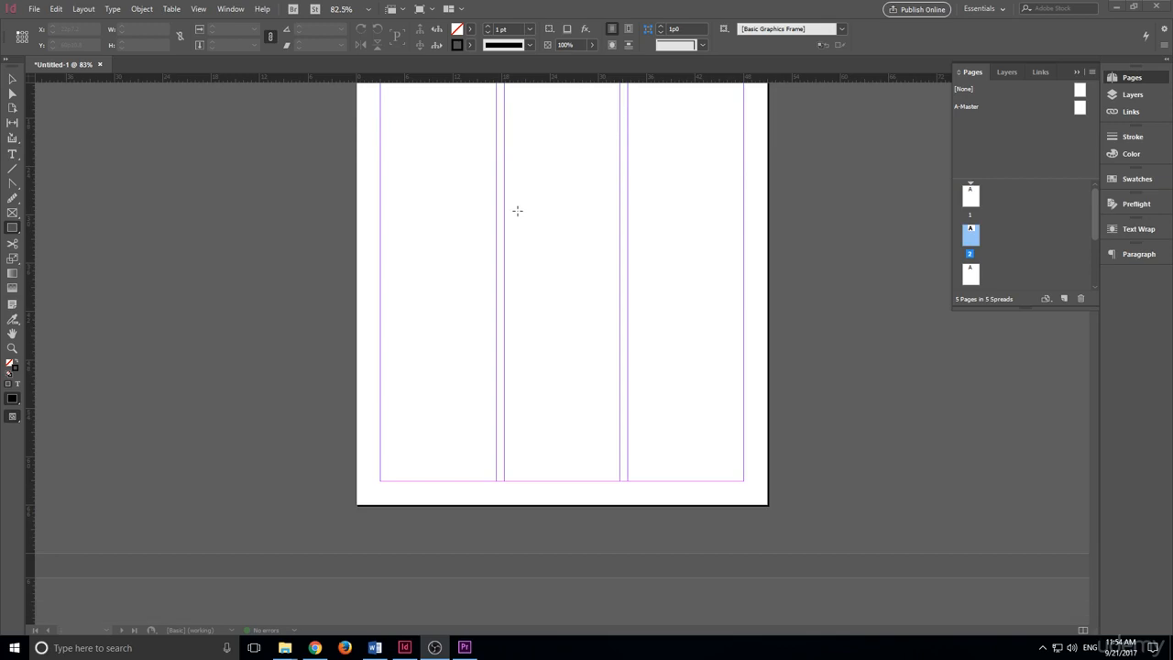
scroll(526, 224, up, 4)
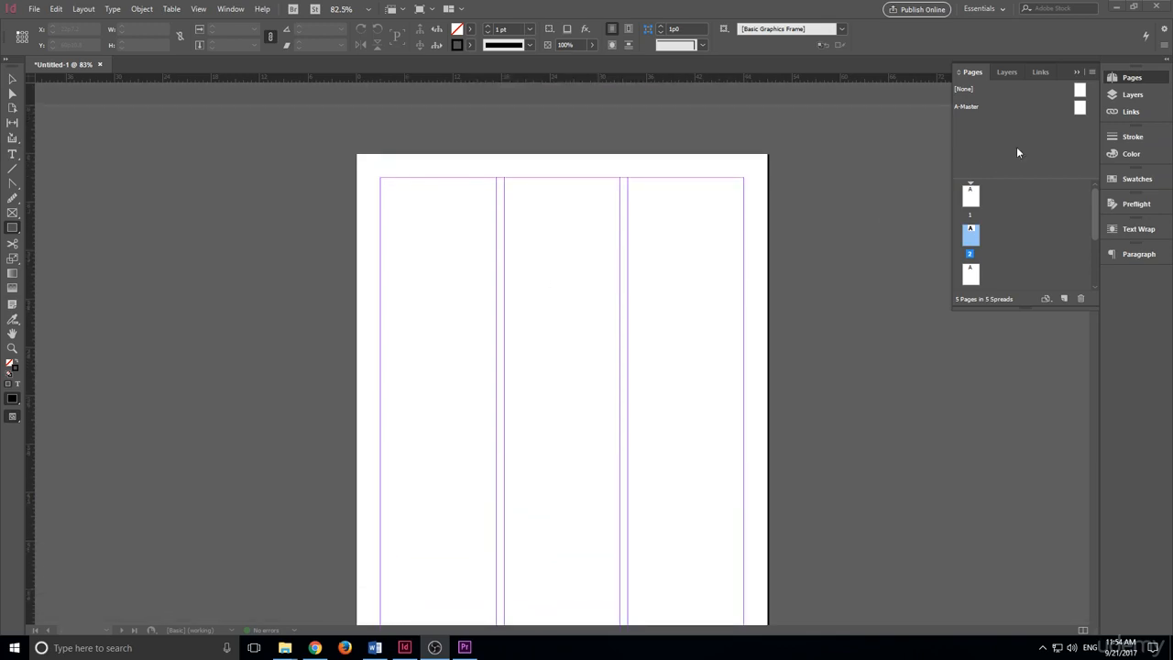
- Enlarge the page thumbnail area and open the A-Master page for editing
click(1080, 108)
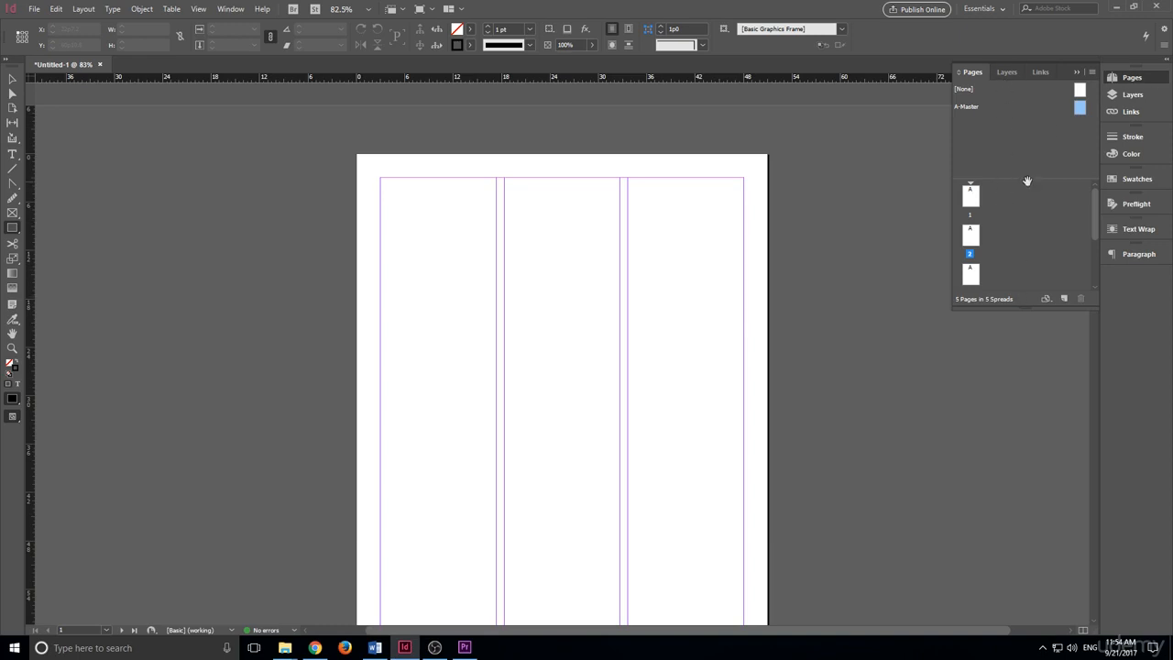
drag(1027, 176, 1015, 143)
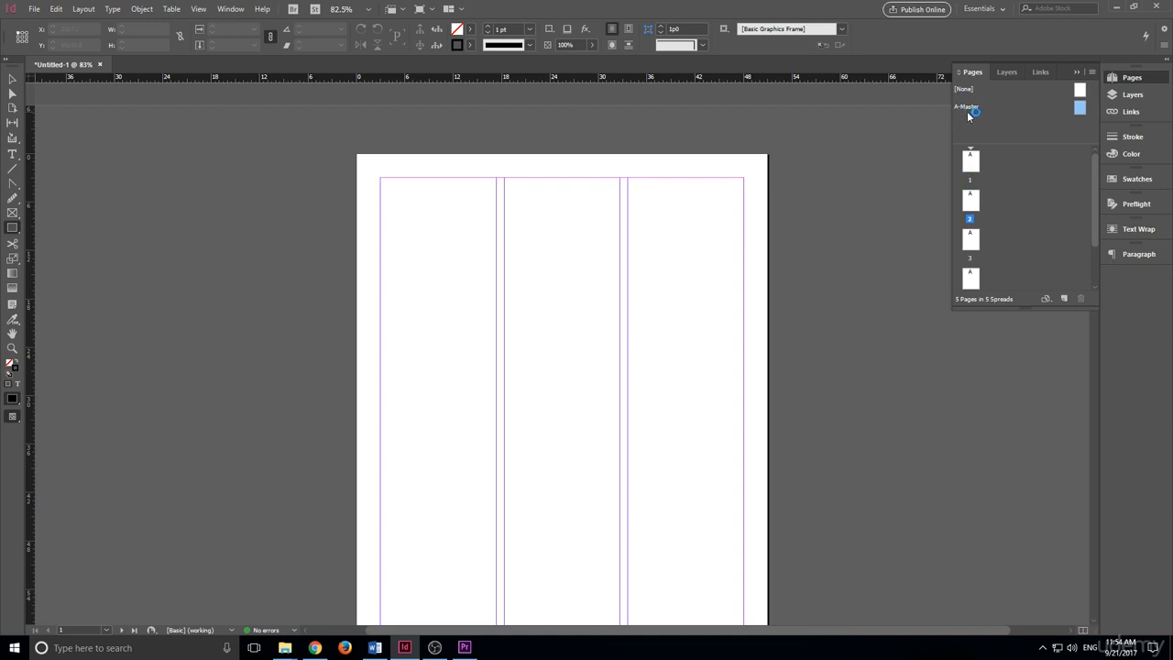
double_click(1082, 112)
- Examine the A-Master page's margins and layout along its full height
scroll(814, 275, down, 1)
scroll(318, 429, up, 1)
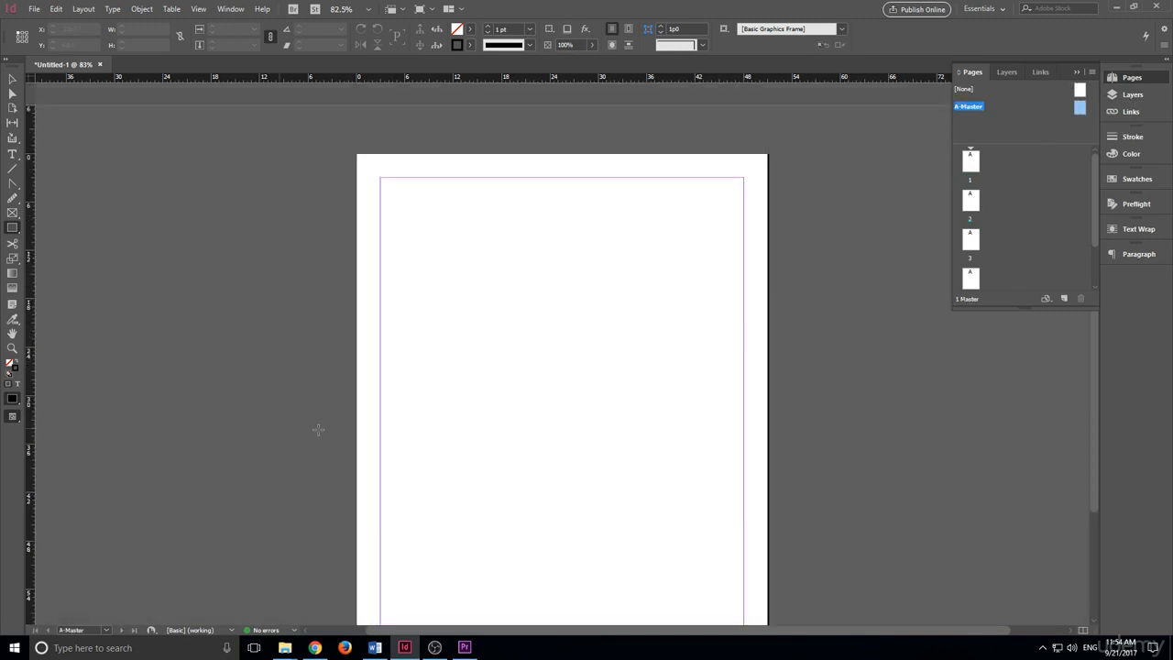
scroll(730, 421, down, 3)
scroll(772, 397, up, 3)
scroll(825, 357, down, 1)
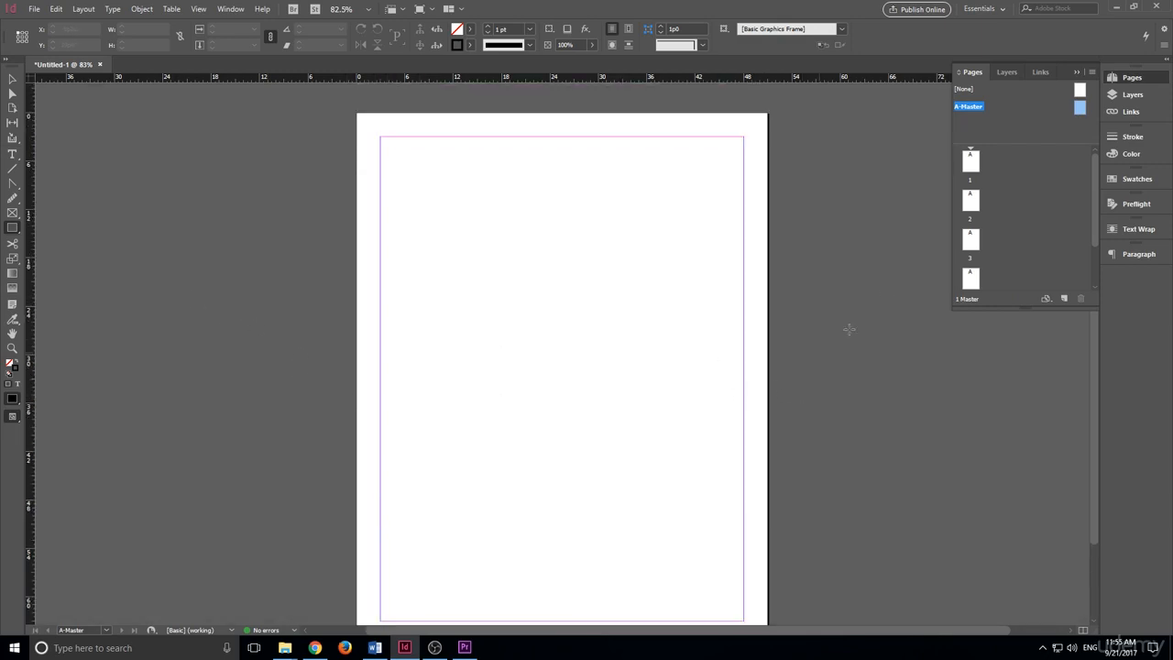
scroll(547, 309, down, 1)
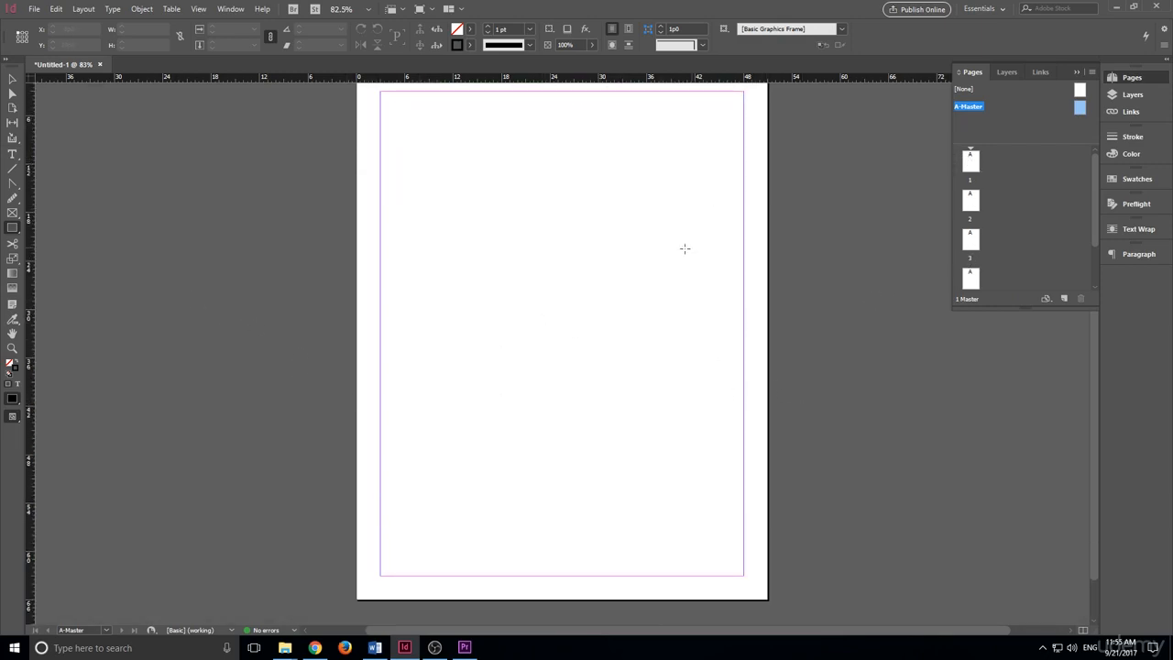
scroll(735, 236, up, 1)
scroll(642, 257, down, 1)
scroll(491, 281, up, 1)
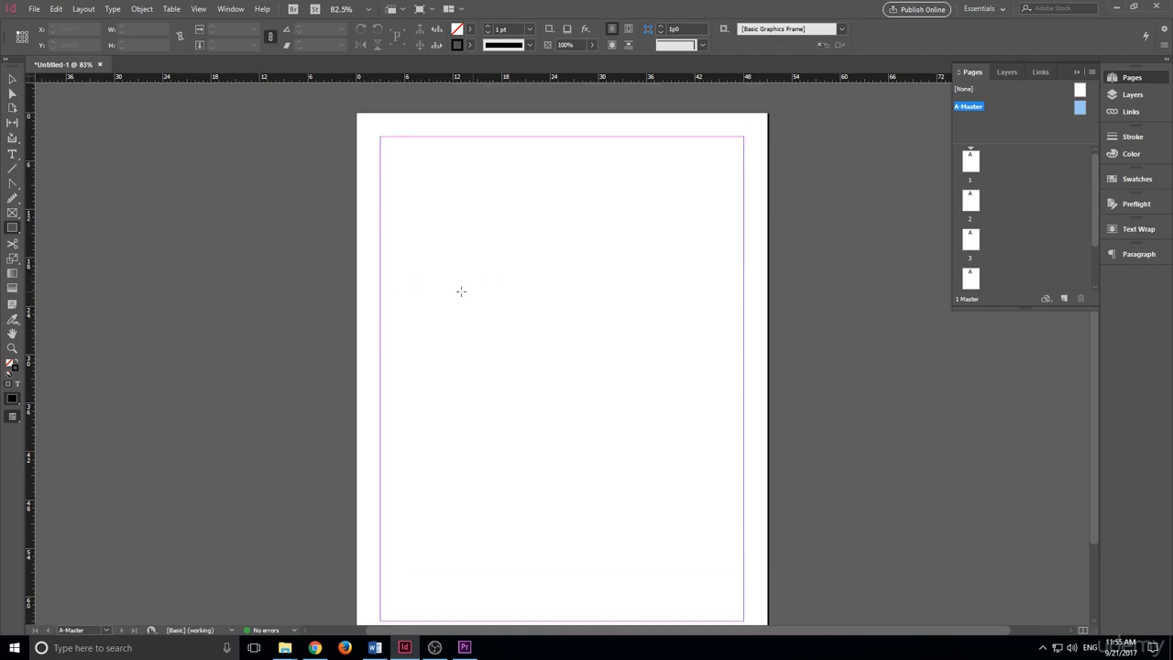
scroll(461, 290, down, 2)
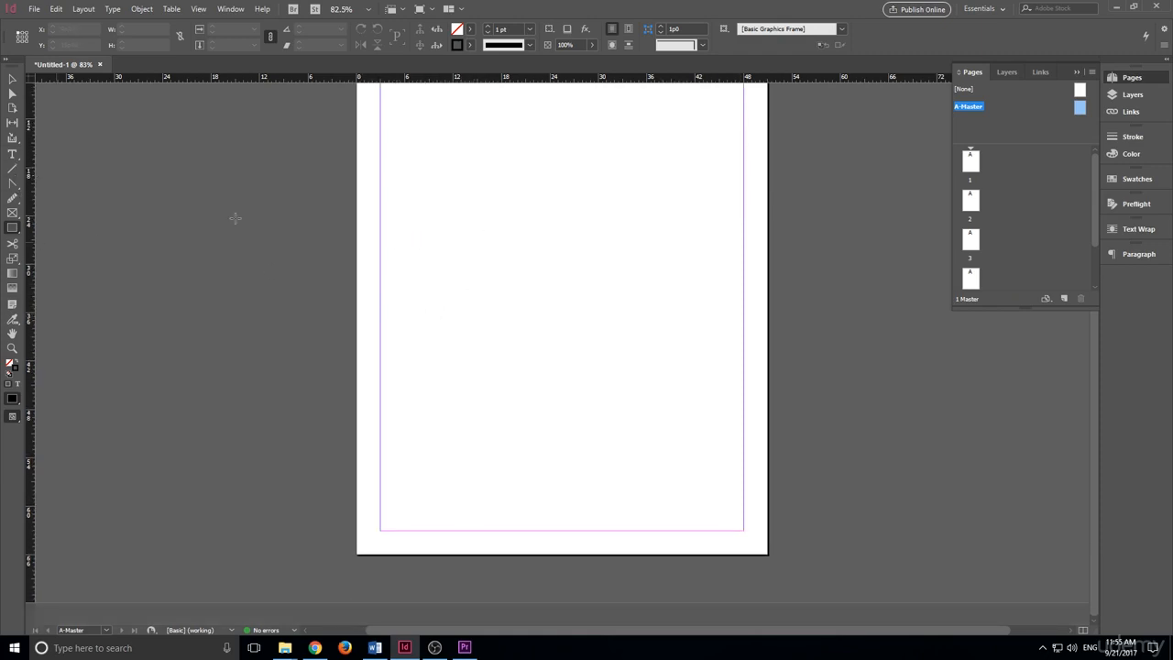
- Draw a rectangle about 30p3.6 wide and 26p3.6 high on the A-Master page and fill it with olive green
drag(444, 191, 689, 400)
double_click(458, 30)
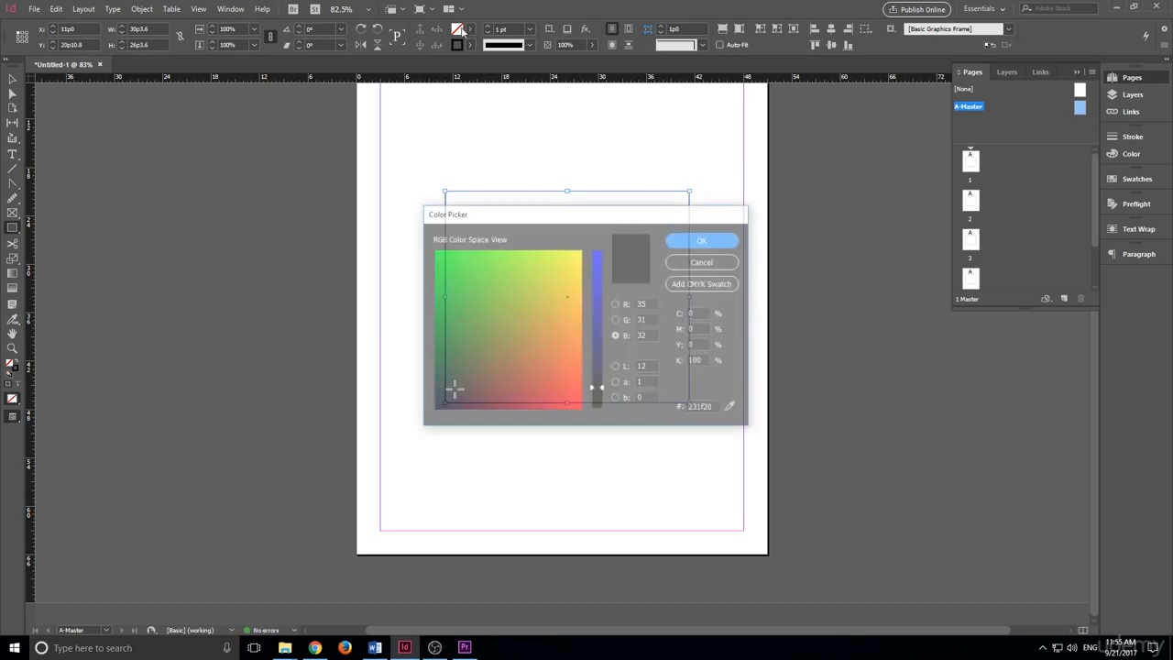
click(531, 302)
click(700, 245)
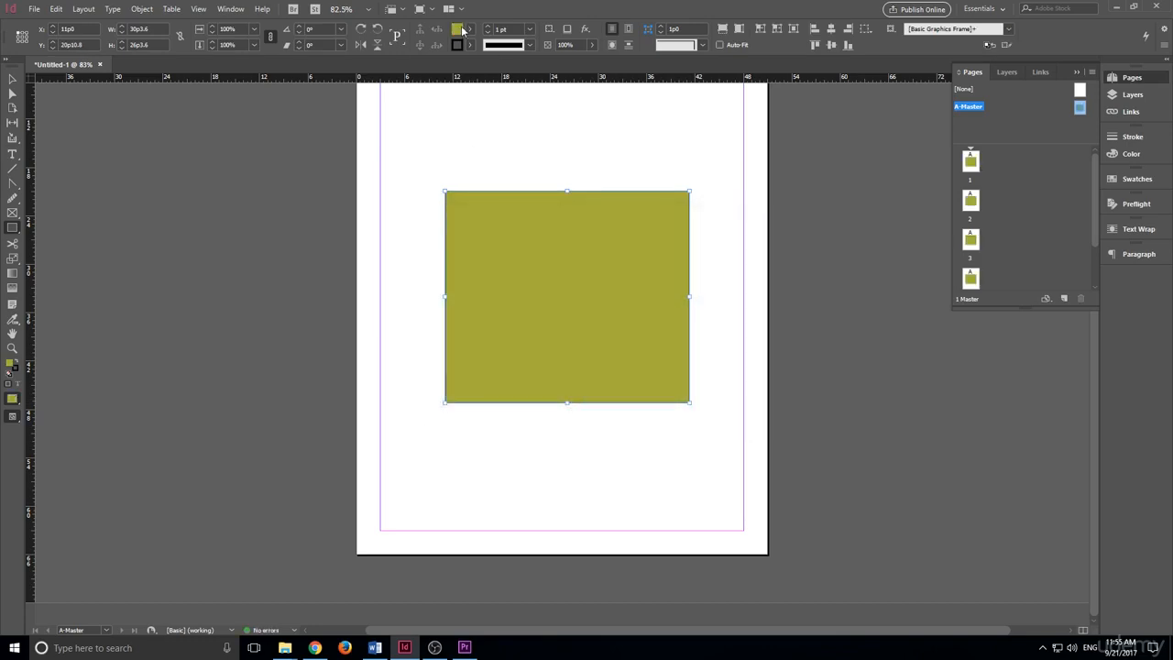
- Go to page 1 and check how the master rectangle shows on the document pages
double_click(973, 165)
scroll(817, 321, down, 5)
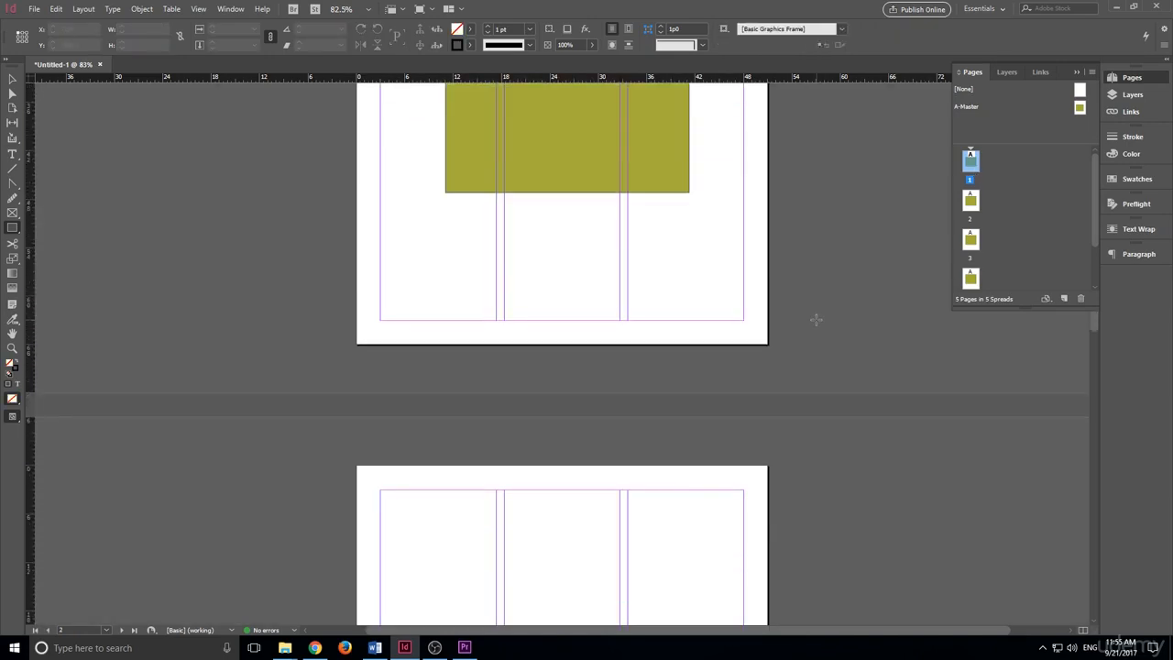
scroll(815, 319, up, 4)
scroll(816, 319, down, 5)
scroll(815, 319, up, 5)
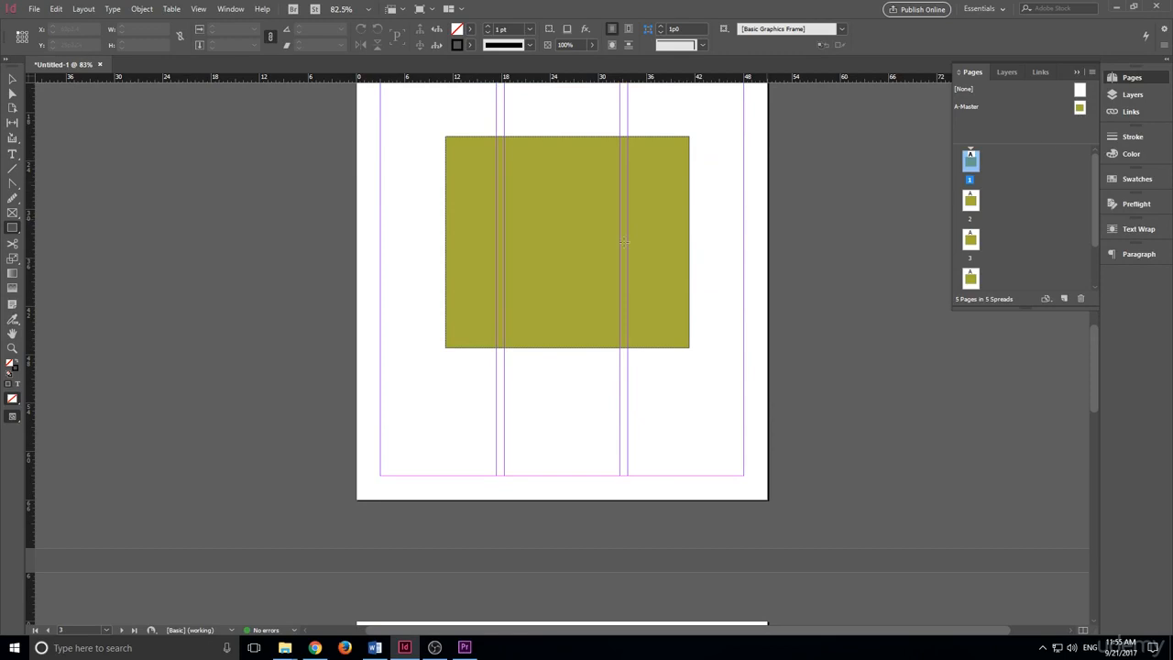
- Reopen the A-Master page and move the green rectangle down and to the right, to about X 15p6, Y 32p0
double_click(1081, 107)
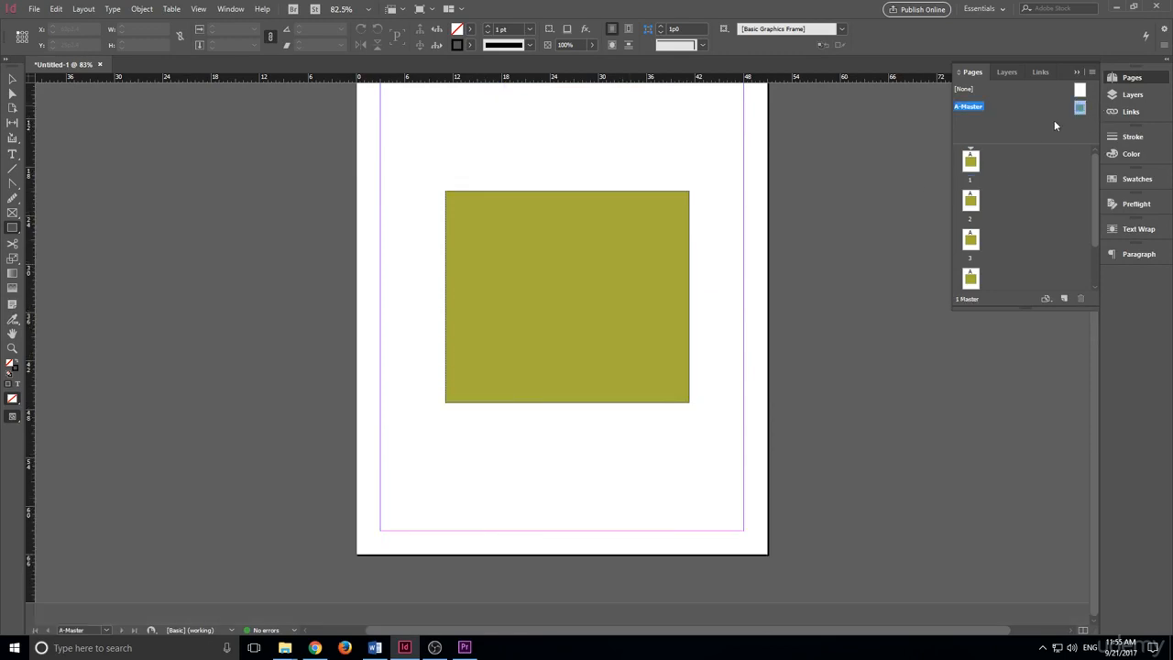
click(11, 79)
click(541, 280)
drag(541, 280, 568, 352)
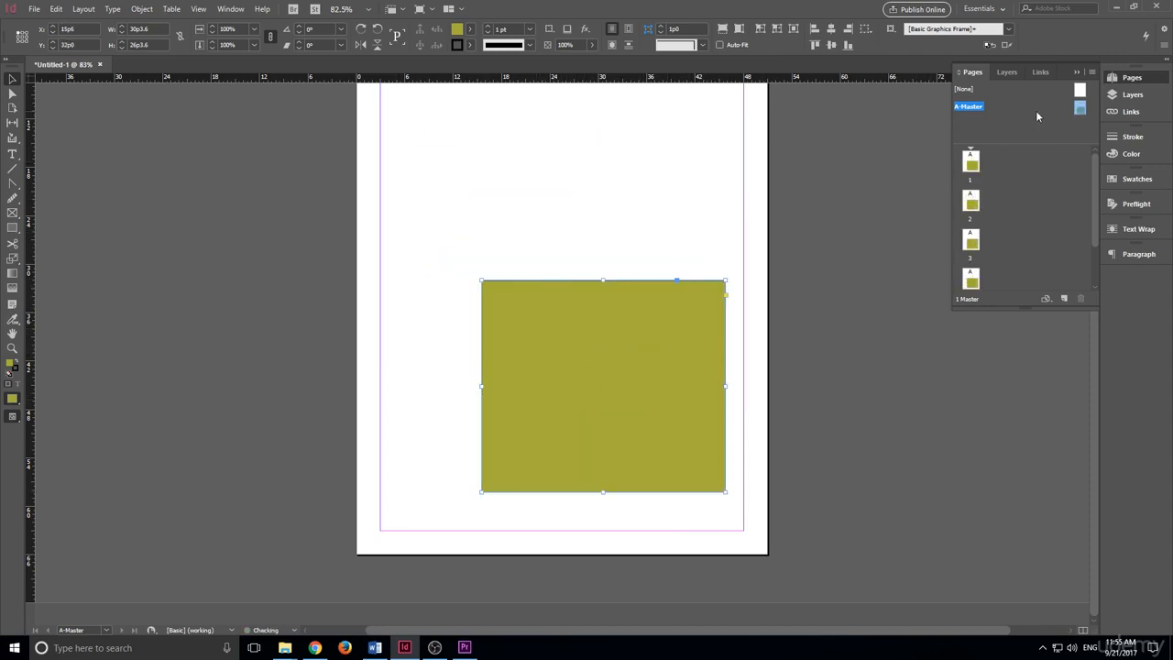
- Delete the green rectangle from the A-Master page
scroll(725, 380, up, 2)
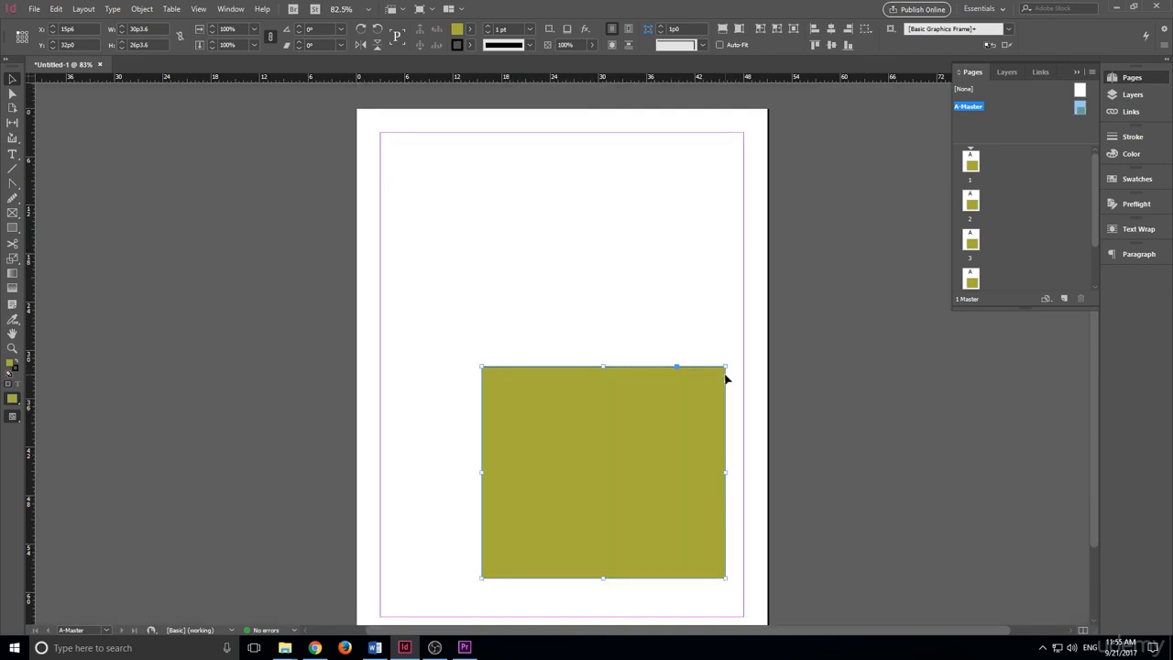
scroll(720, 375, down, 1)
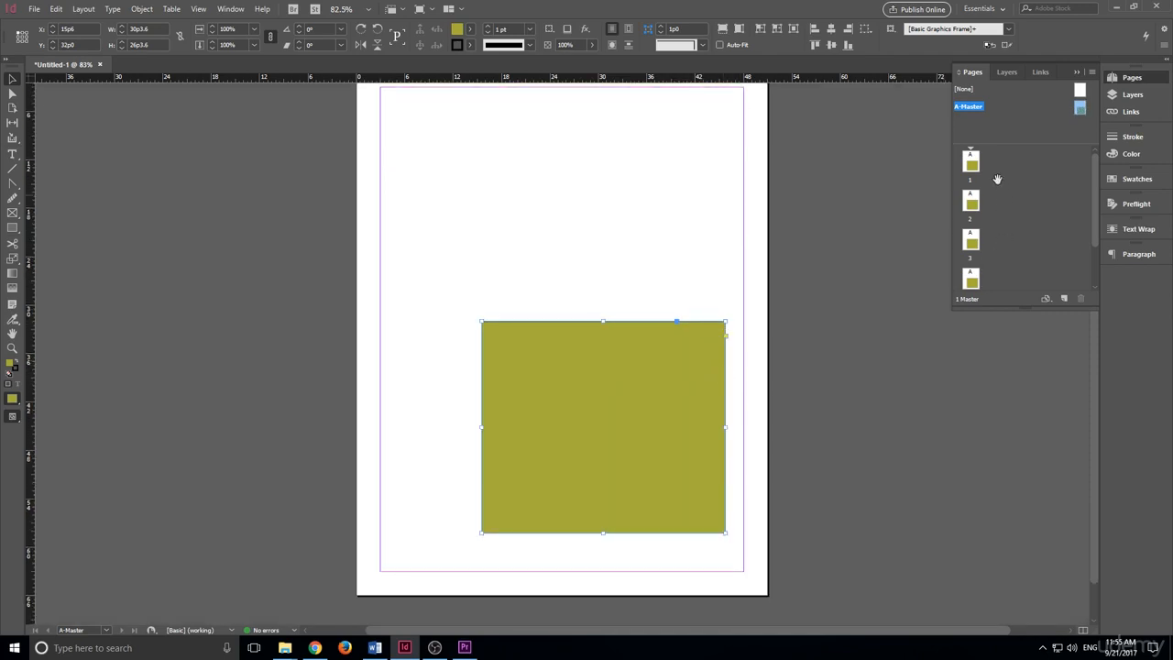
scroll(962, 250, down, 1)
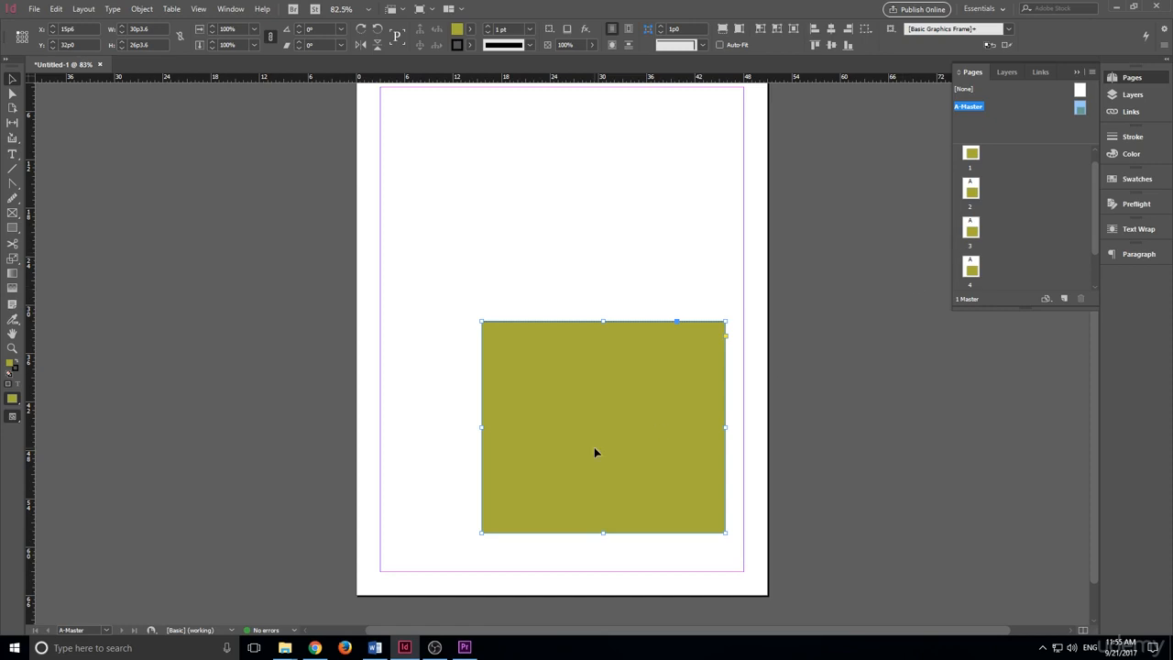
key(Delete)
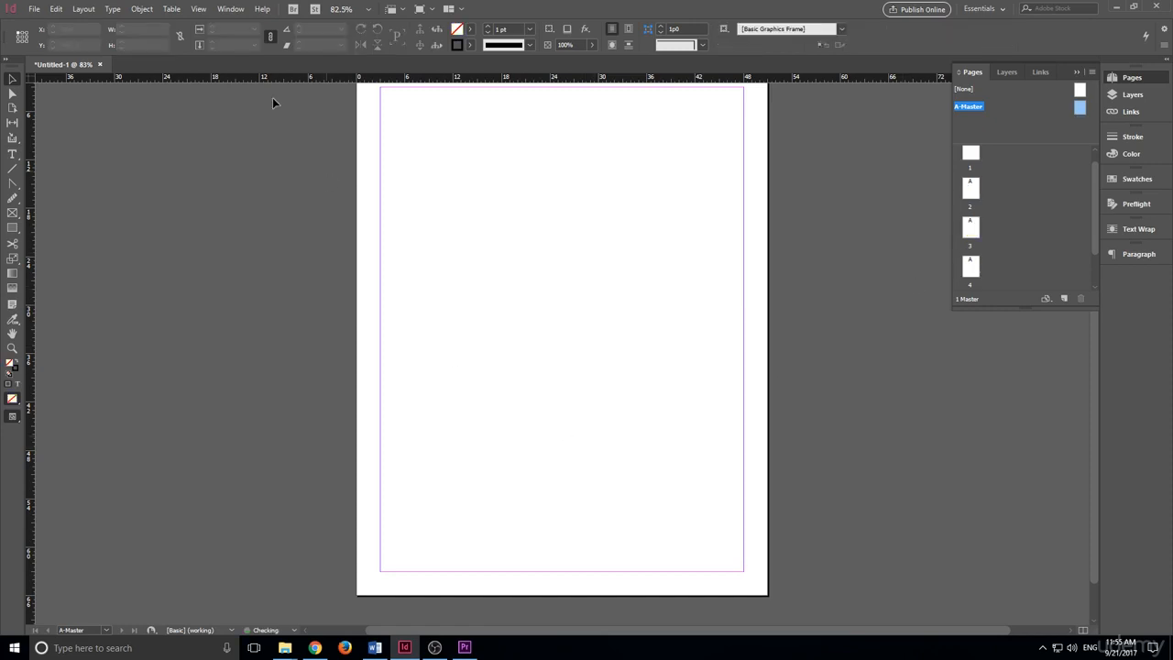
- Set the number of columns on the A-Master page to 3 in Margins and Columns
click(83, 9)
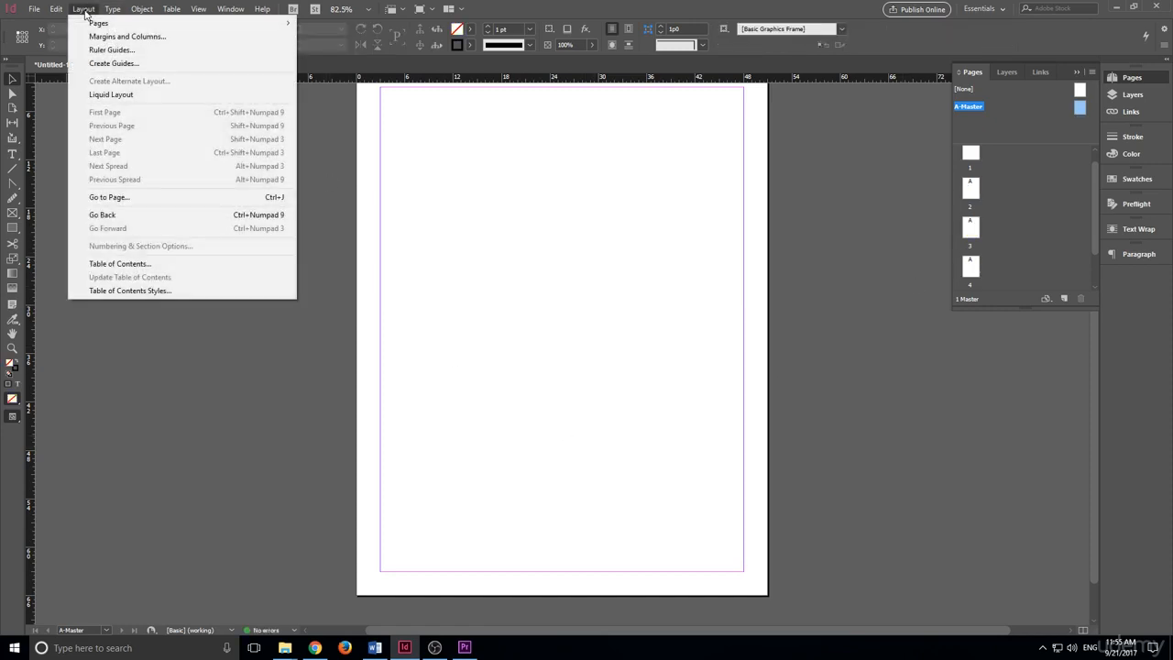
click(144, 37)
drag(866, 163, 749, 166)
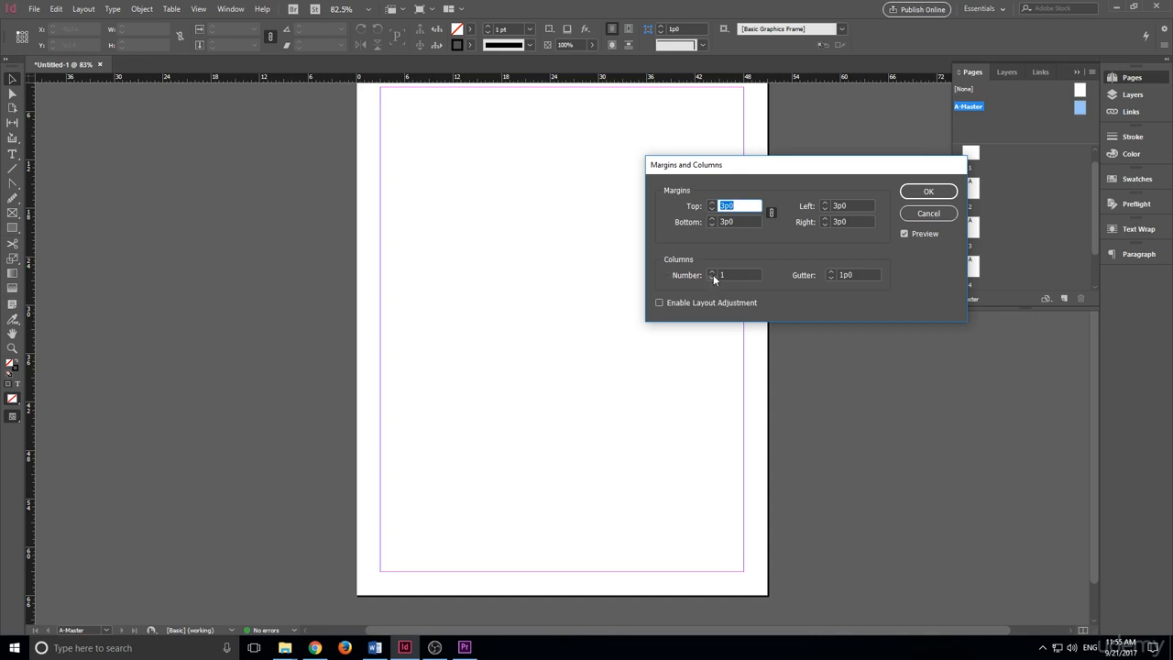
click(710, 273)
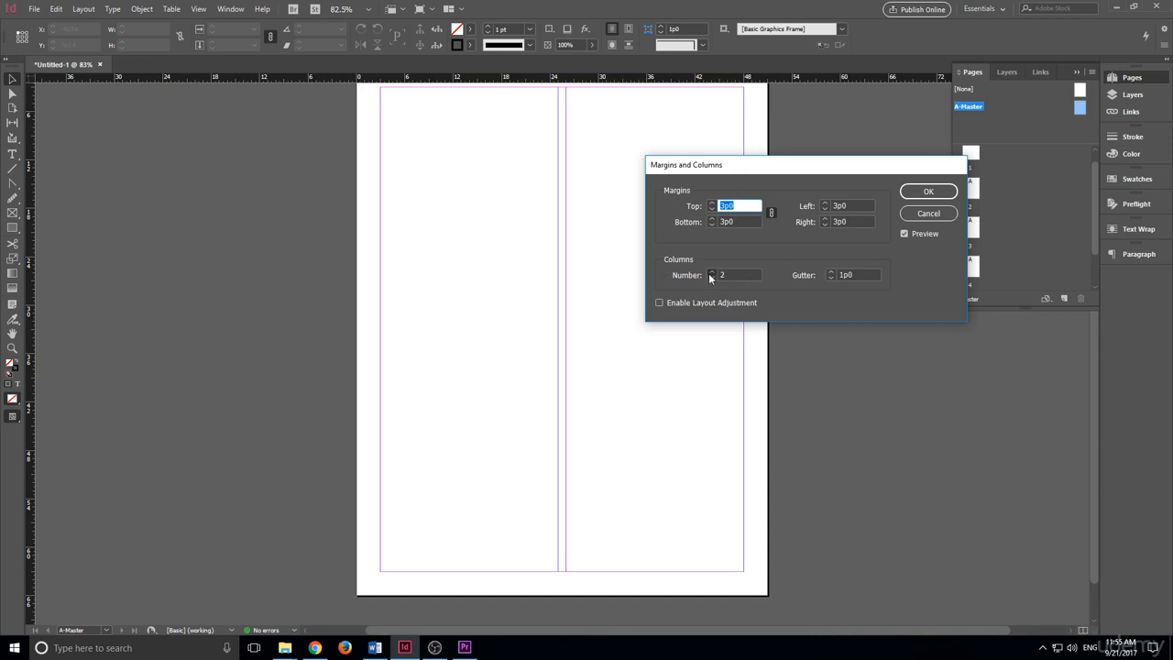
click(710, 273)
- Set the column gutter to 0p5 and apply the margins and columns settings to the A-Master page
drag(736, 165, 766, 168)
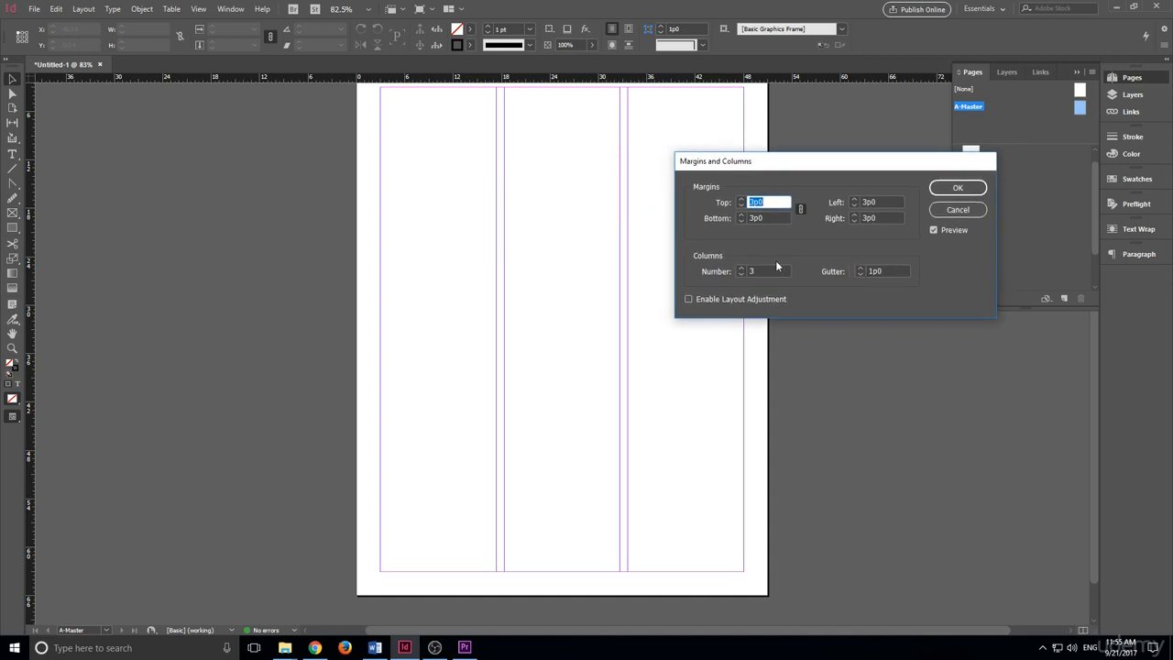
click(859, 274)
click(858, 274)
click(858, 274)
click(858, 274)
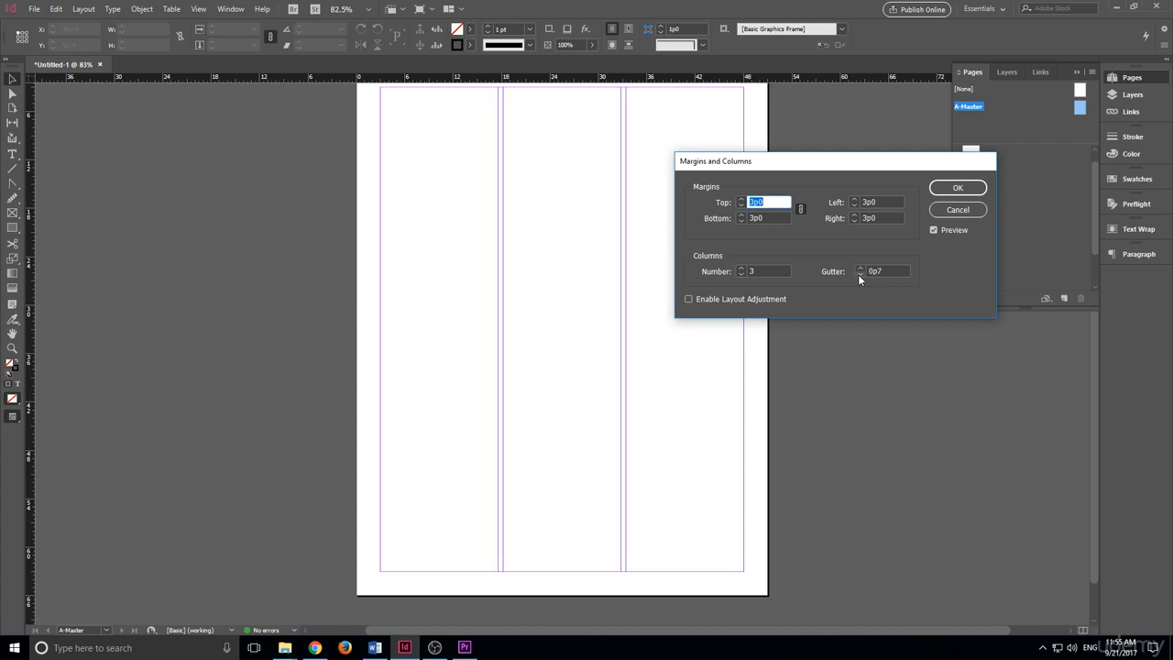
click(859, 273)
click(859, 273)
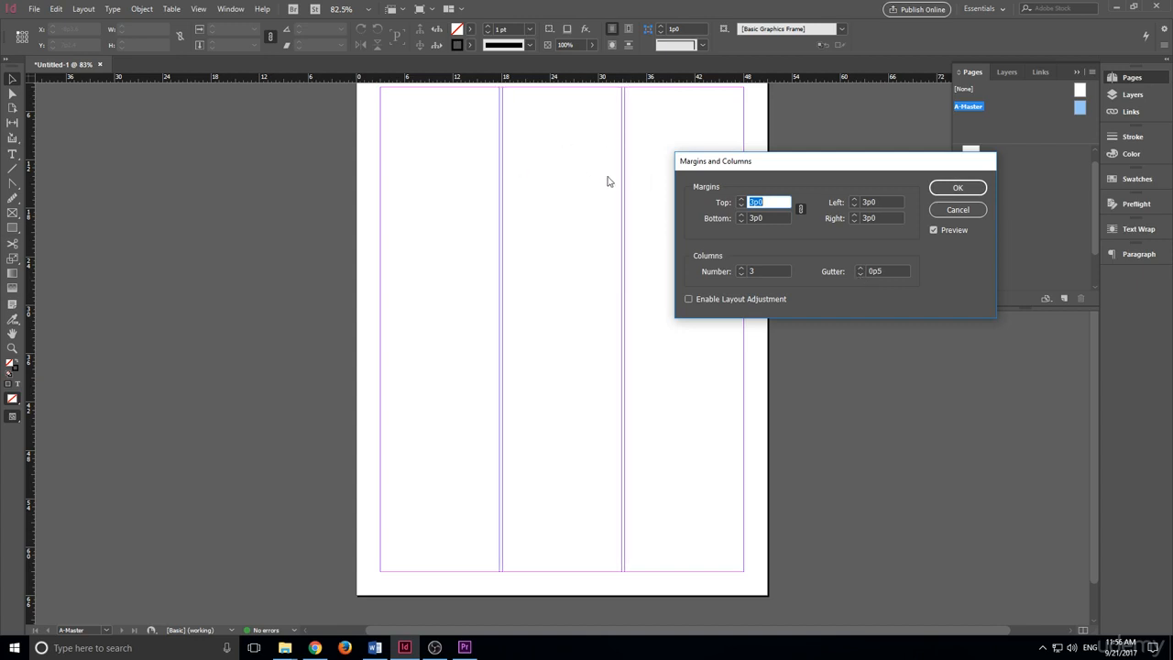
click(956, 188)
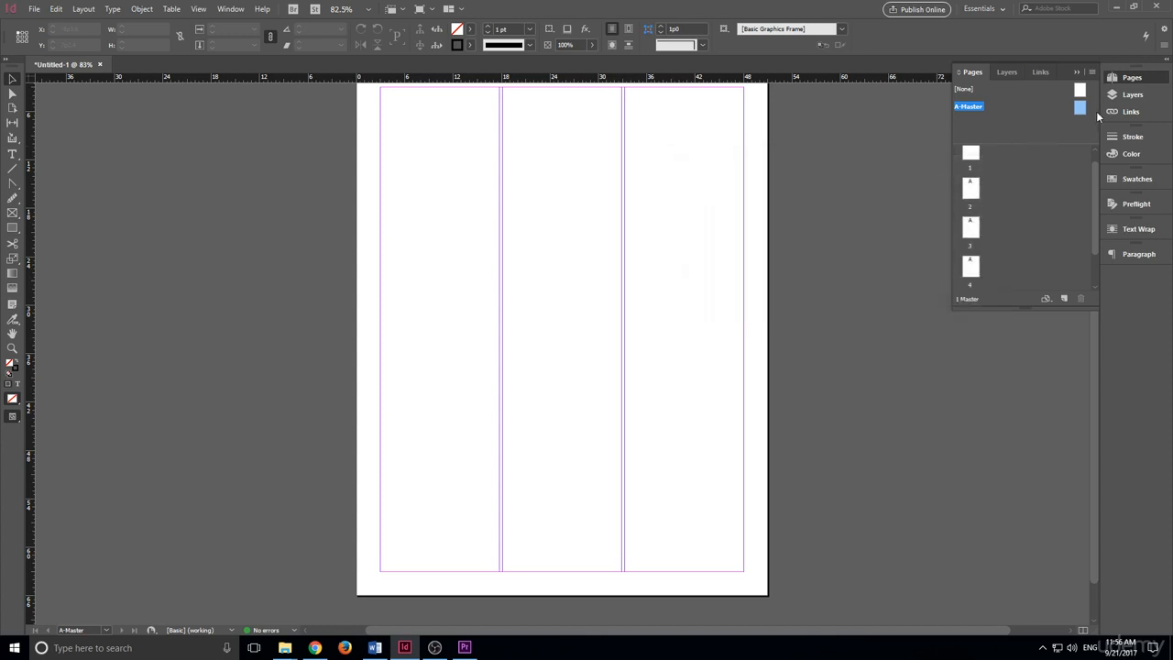
- Go to page 1 and compare the column guides and gutter widths across the document pages
scroll(511, 258, up, 1)
scroll(934, 236, down, 2)
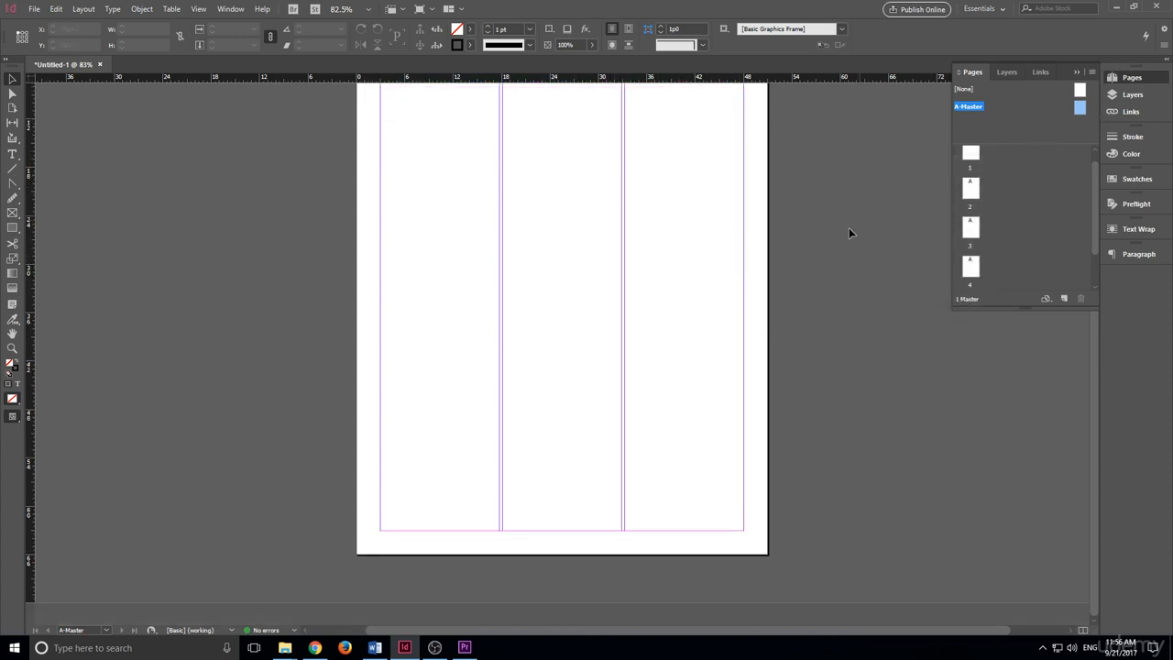
scroll(783, 289, up, 3)
scroll(910, 218, down, 2)
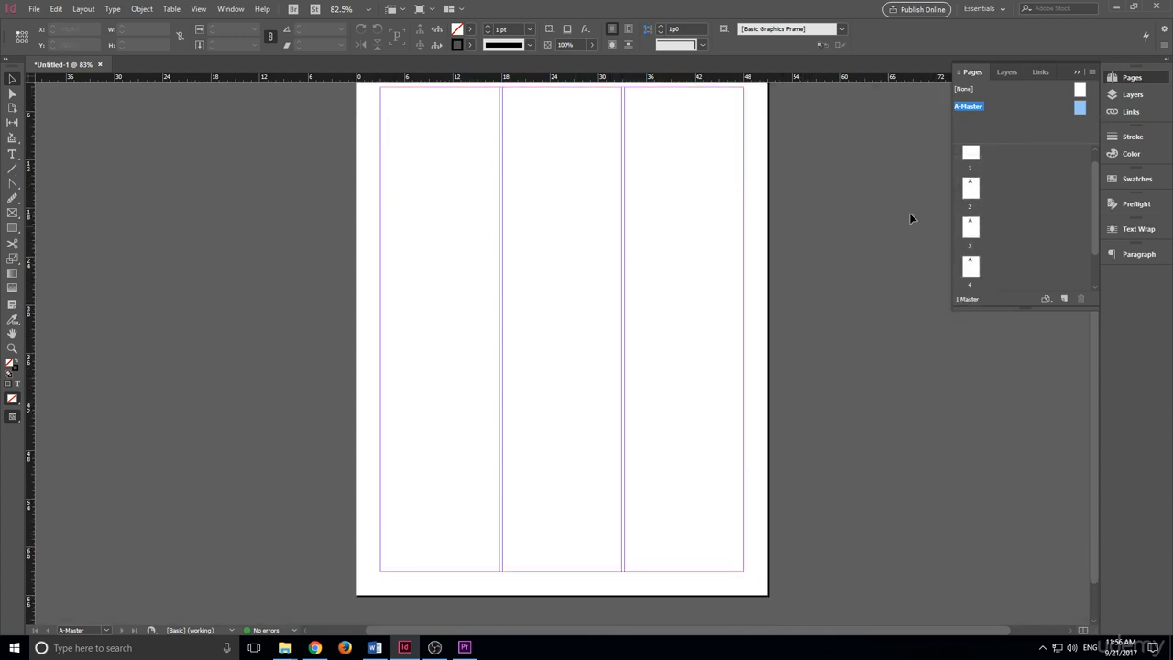
double_click(970, 162)
scroll(678, 252, down, 5)
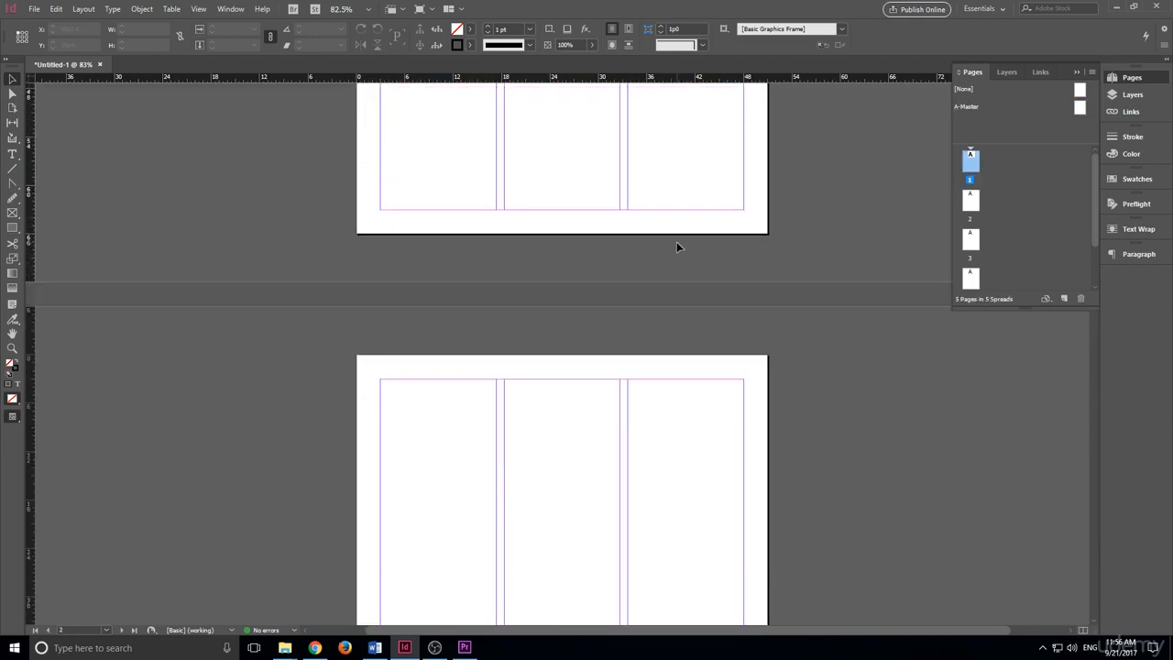
scroll(678, 248, up, 5)
scroll(678, 246, down, 5)
scroll(676, 245, up, 5)
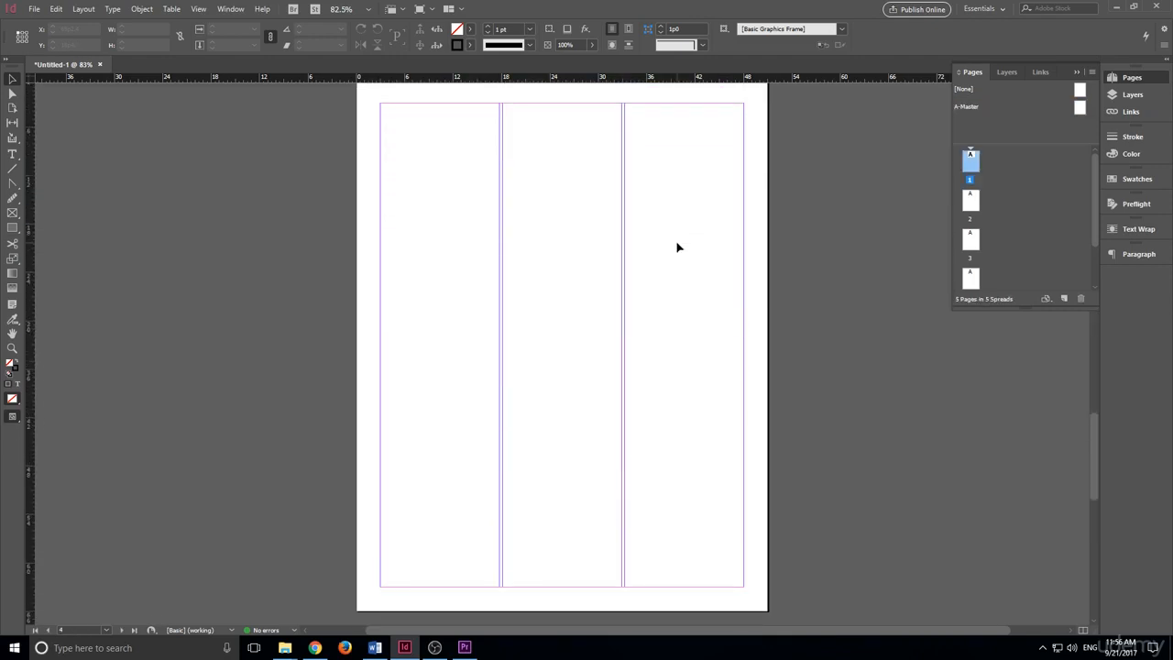
scroll(576, 317, down, 2)
scroll(530, 341, up, 2)
scroll(641, 306, down, 5)
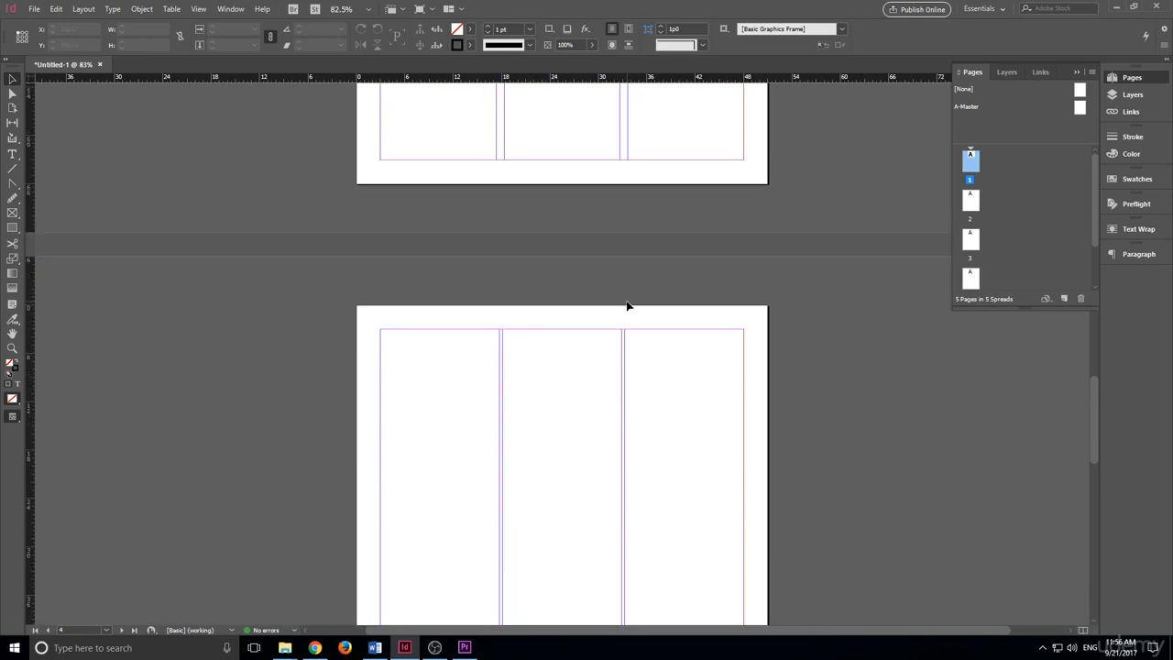
scroll(659, 345, up, 5)
scroll(626, 303, down, 5)
scroll(627, 305, up, 1)
scroll(629, 310, down, 5)
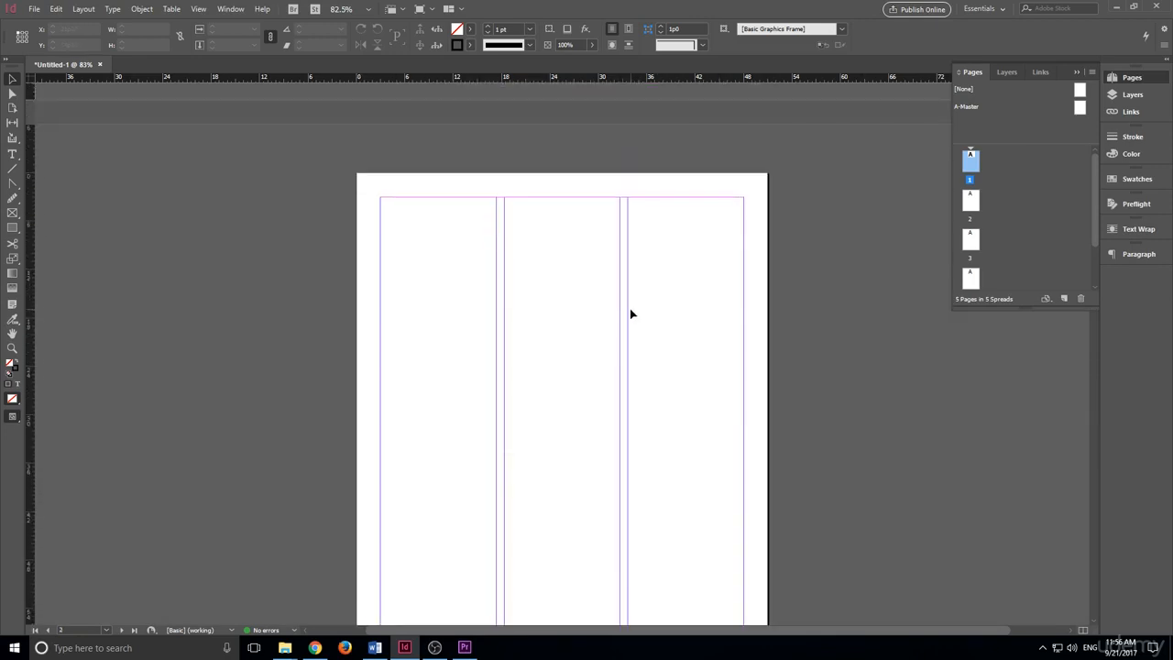
- Examine the column gutters on pages 2 to 5 to find which pages differ from the A-Master layout
scroll(630, 314, up, 4)
scroll(632, 319, down, 3)
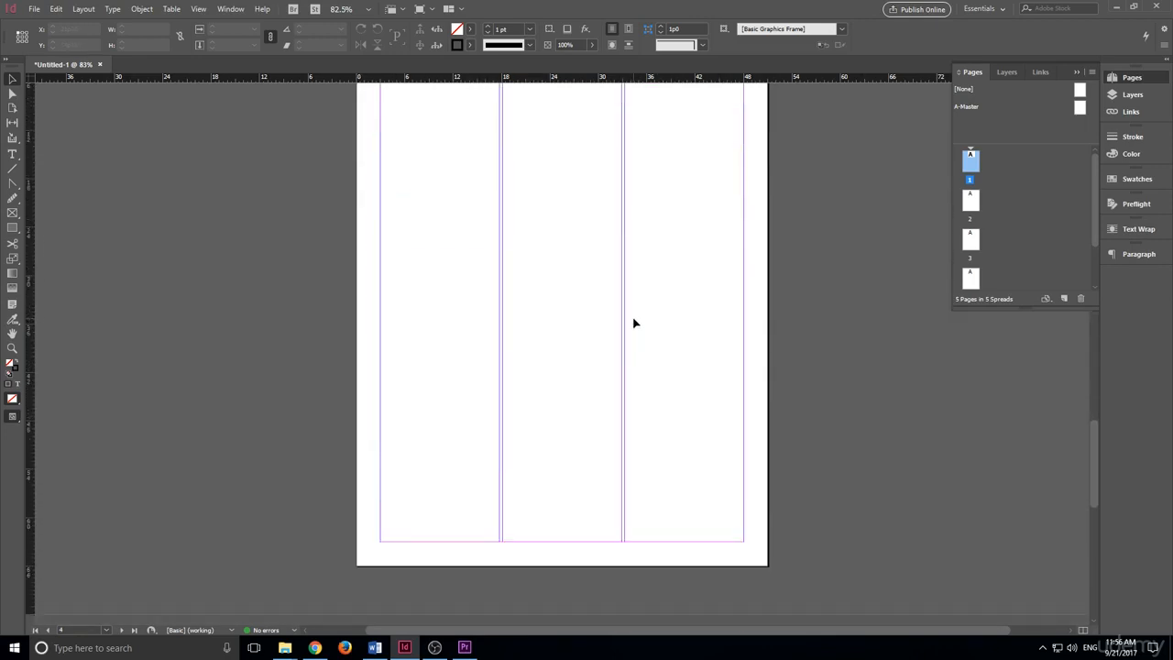
scroll(789, 361, down, 15)
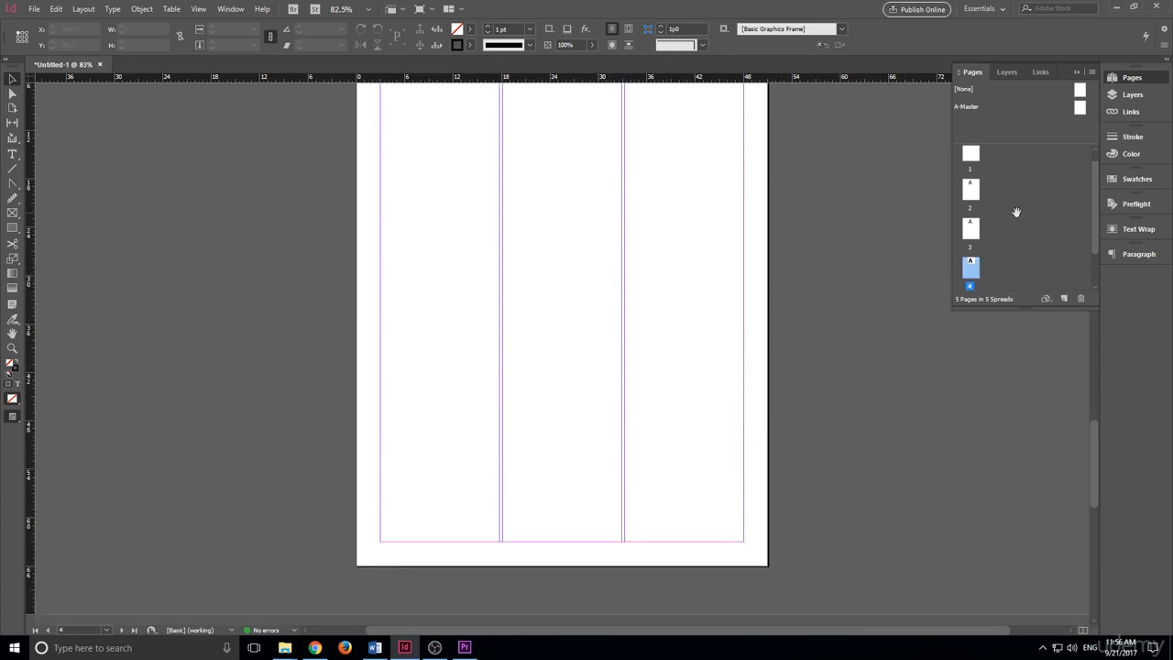
scroll(1016, 212, down, 1)
scroll(523, 243, up, 1)
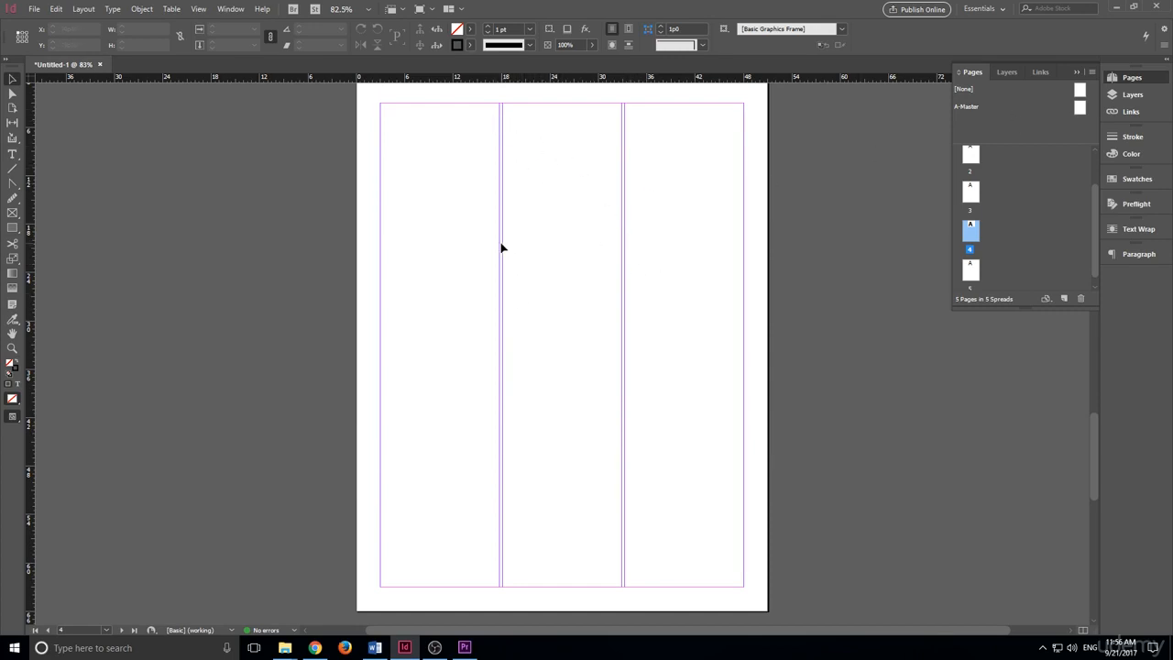
scroll(544, 325, down, 8)
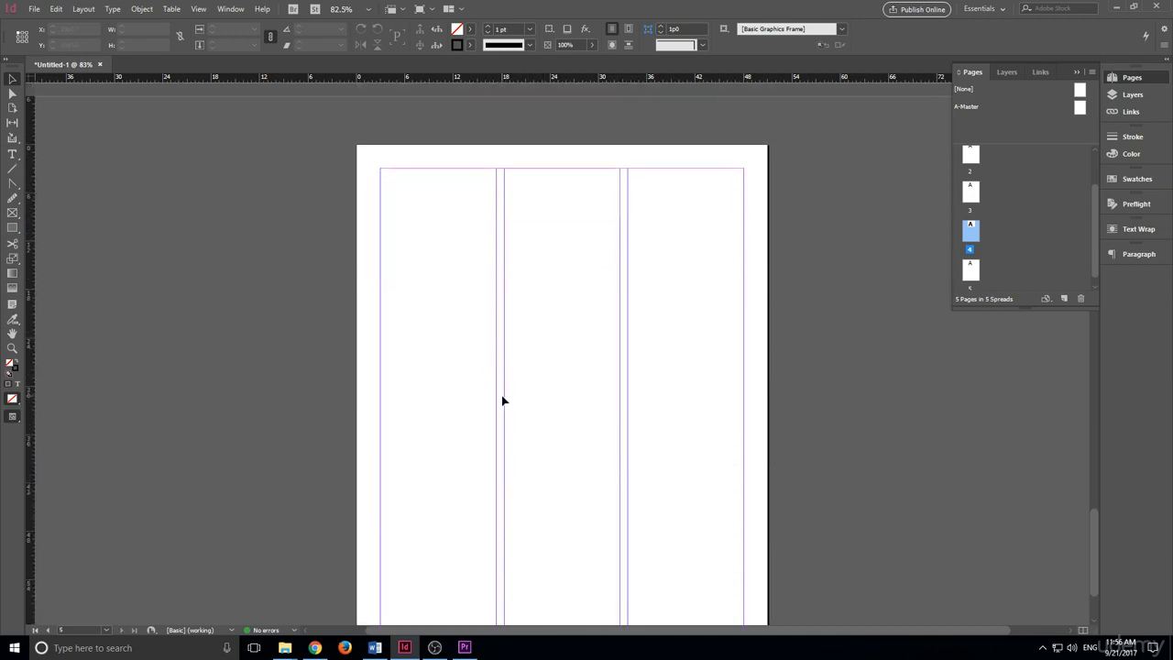
scroll(636, 400, up, 10)
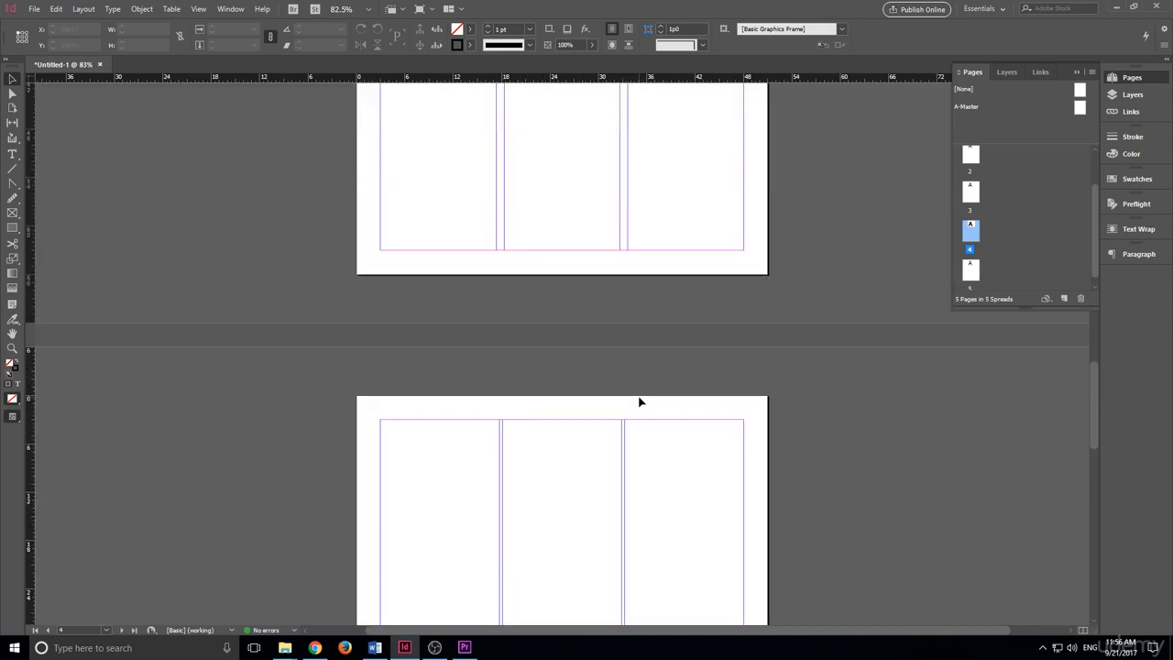
scroll(640, 401, down, 10)
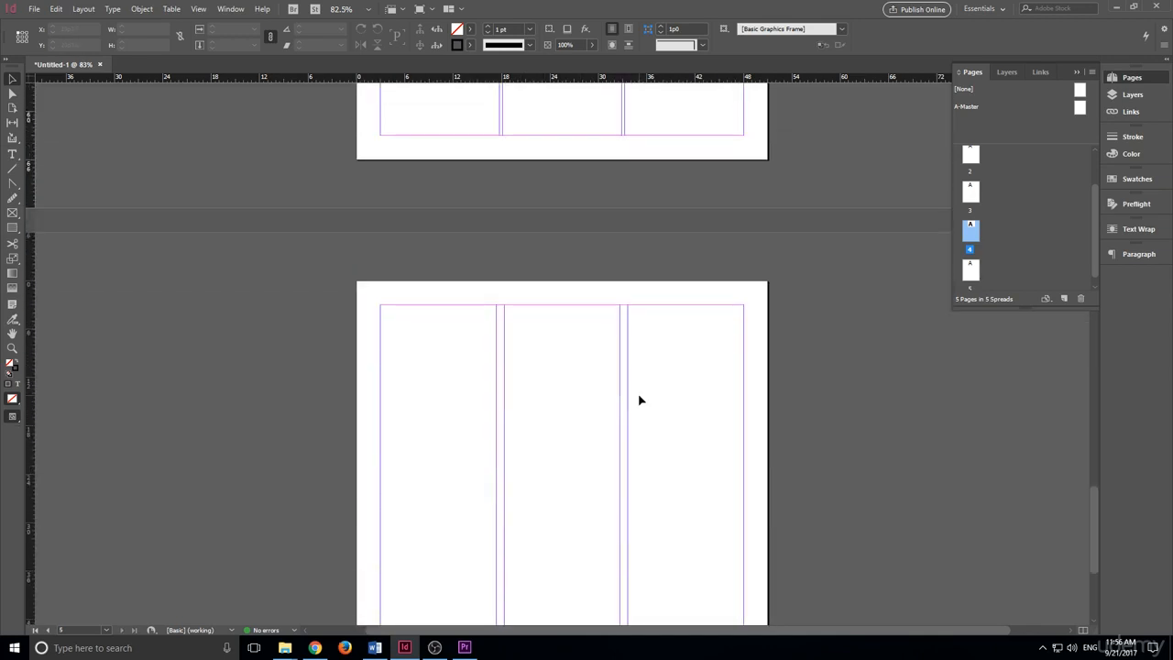
- Inspect page 5's column number and gutter in Margins and Columns, and close the settings without changes
click(83, 8)
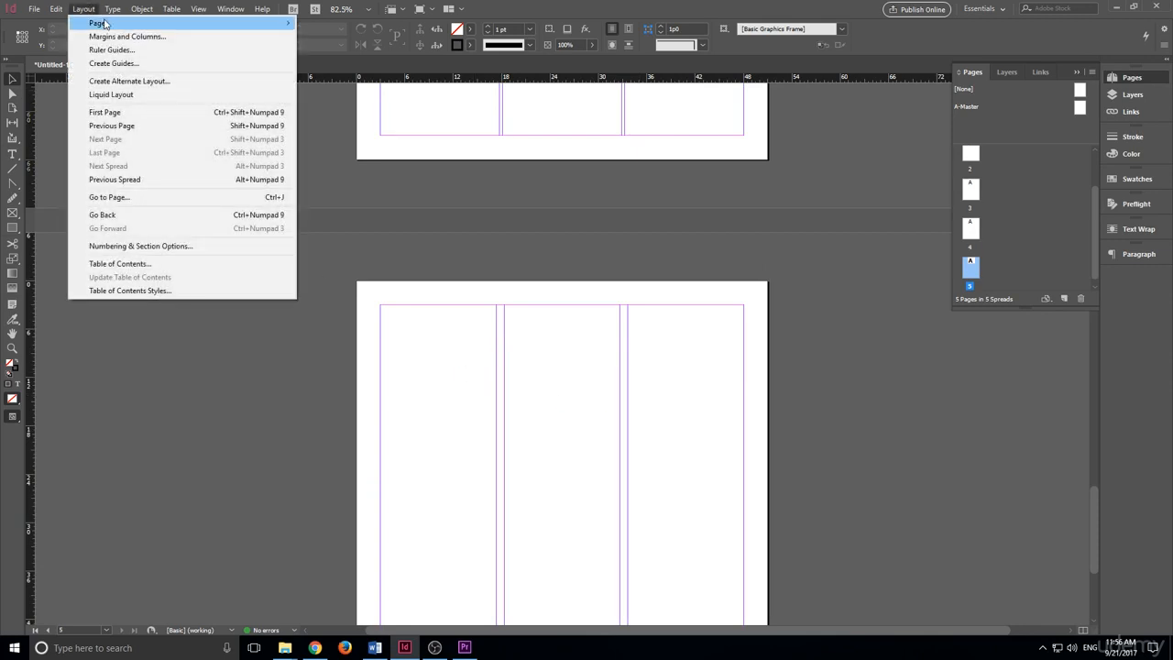
click(110, 36)
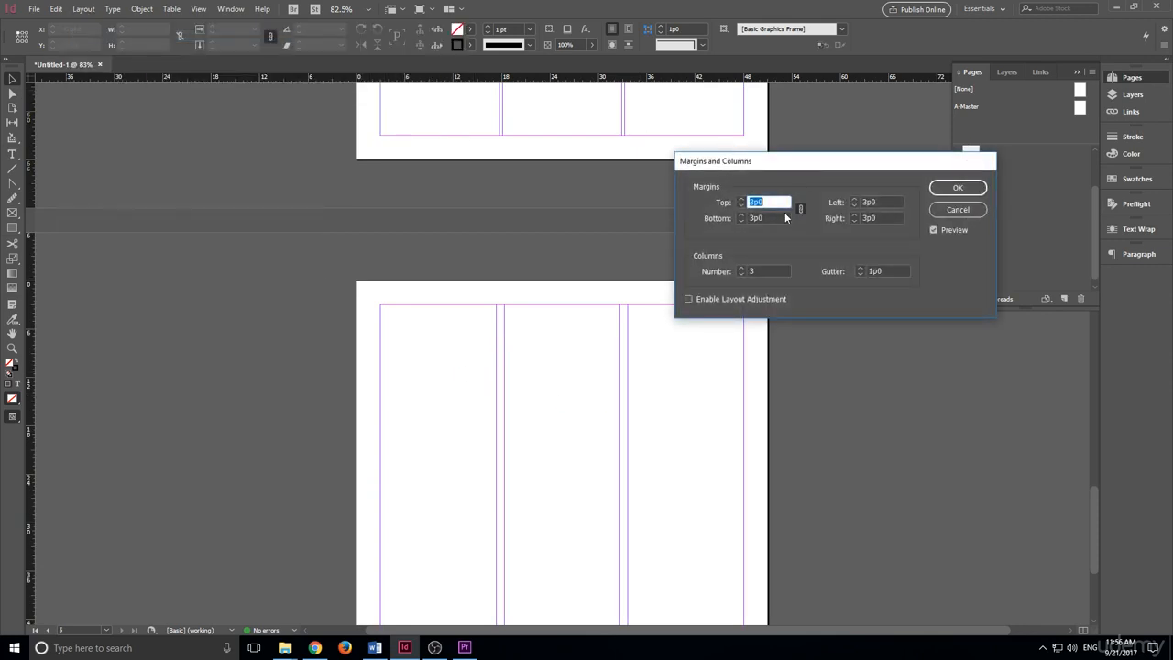
click(957, 209)
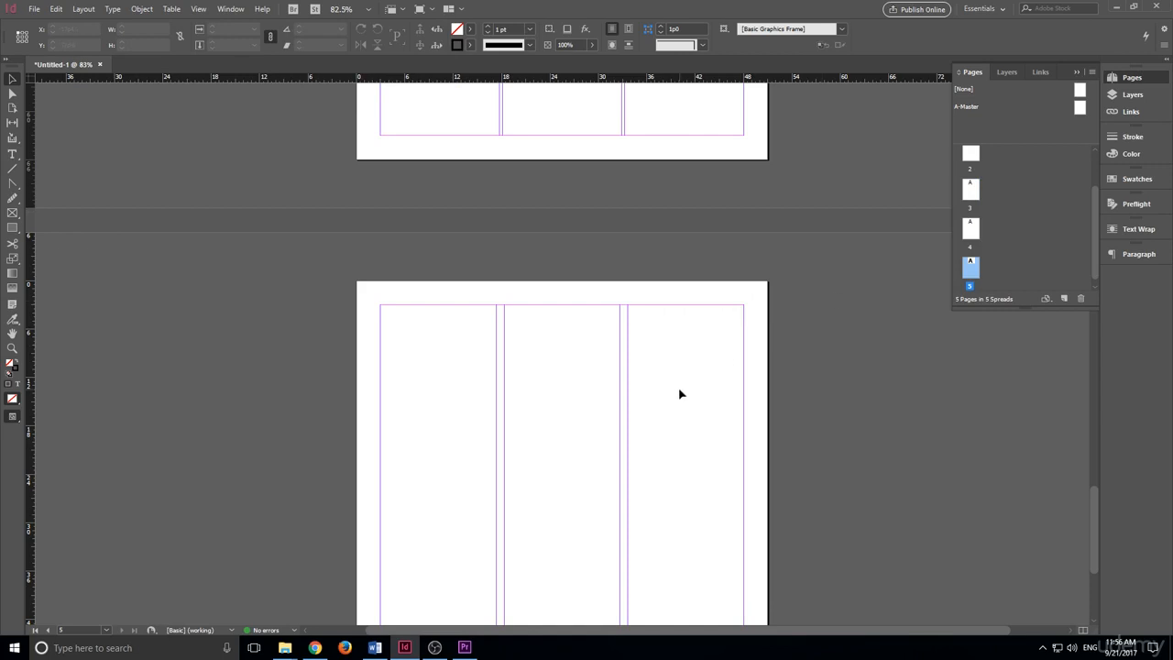
- Select pages 1 through 5 and apply A-Master to All Pages
scroll(678, 389, down, 3)
scroll(997, 230, up, 2)
click(973, 167)
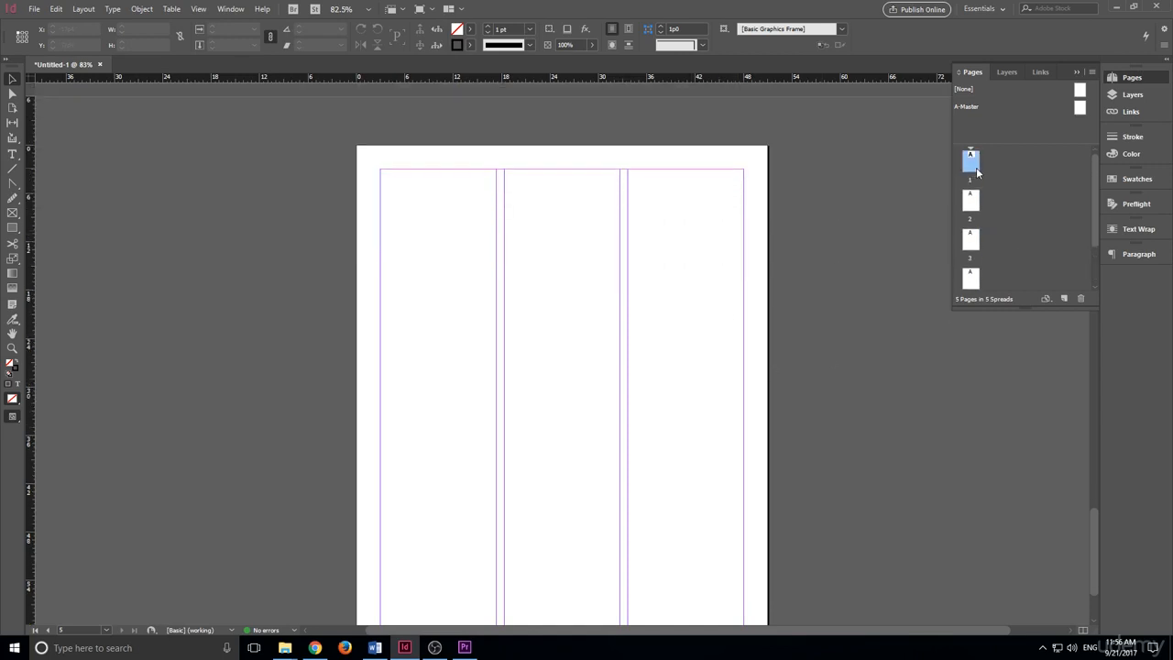
scroll(984, 176, down, 2)
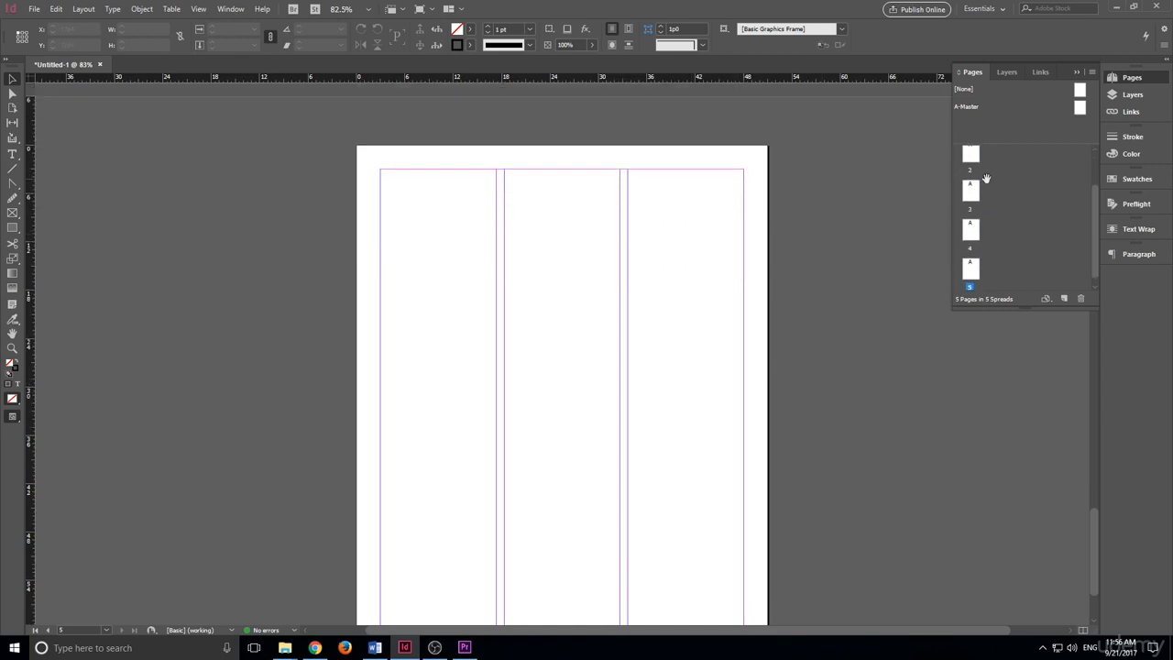
shift+click(976, 266)
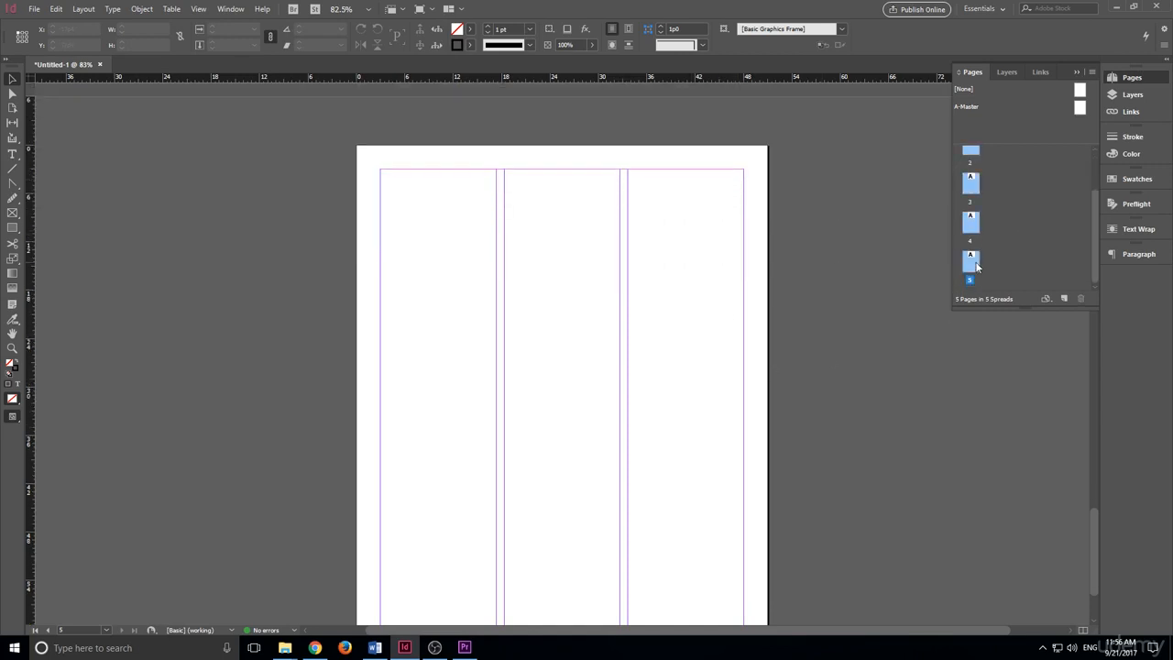
right_click(1008, 183)
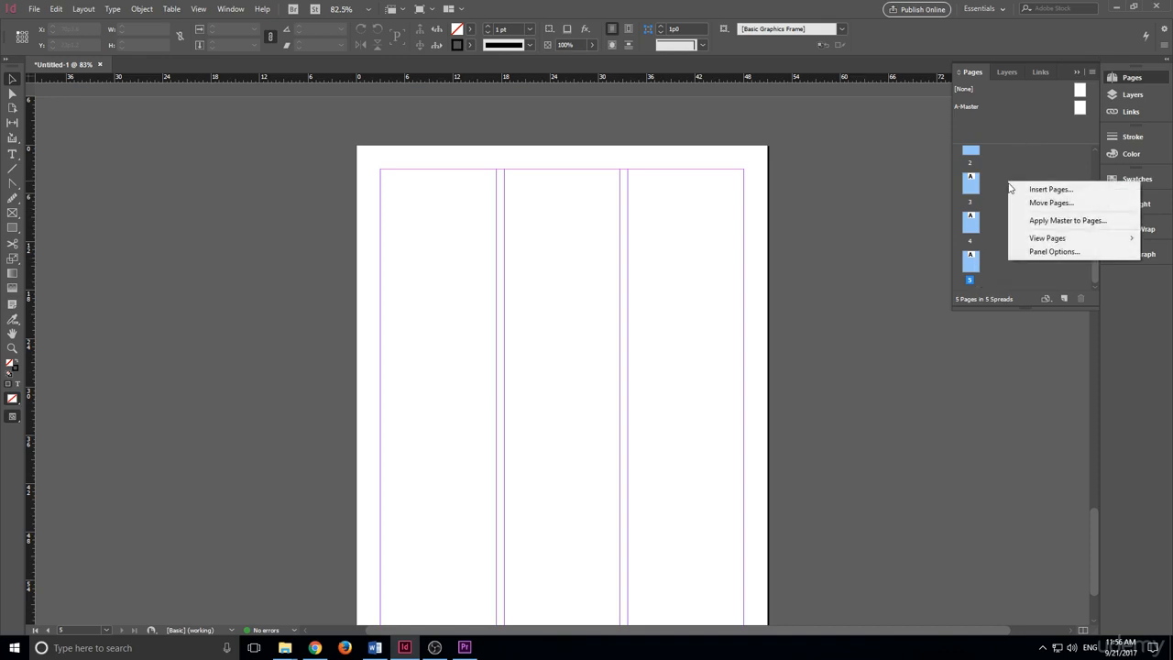
click(1067, 220)
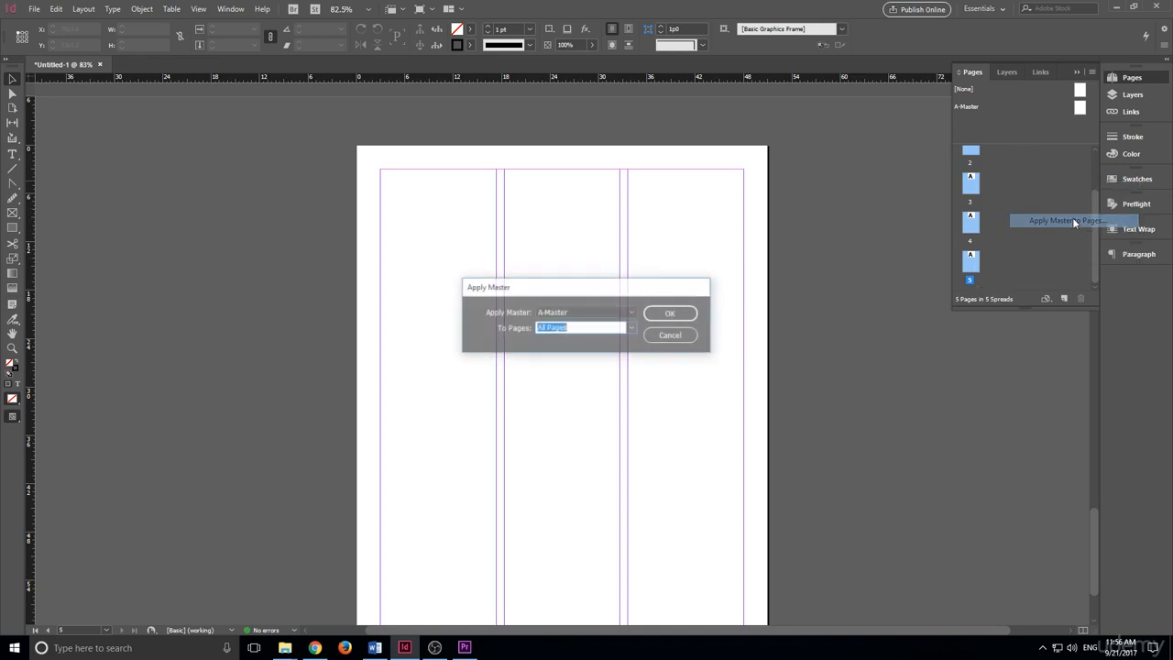
click(631, 312)
click(583, 341)
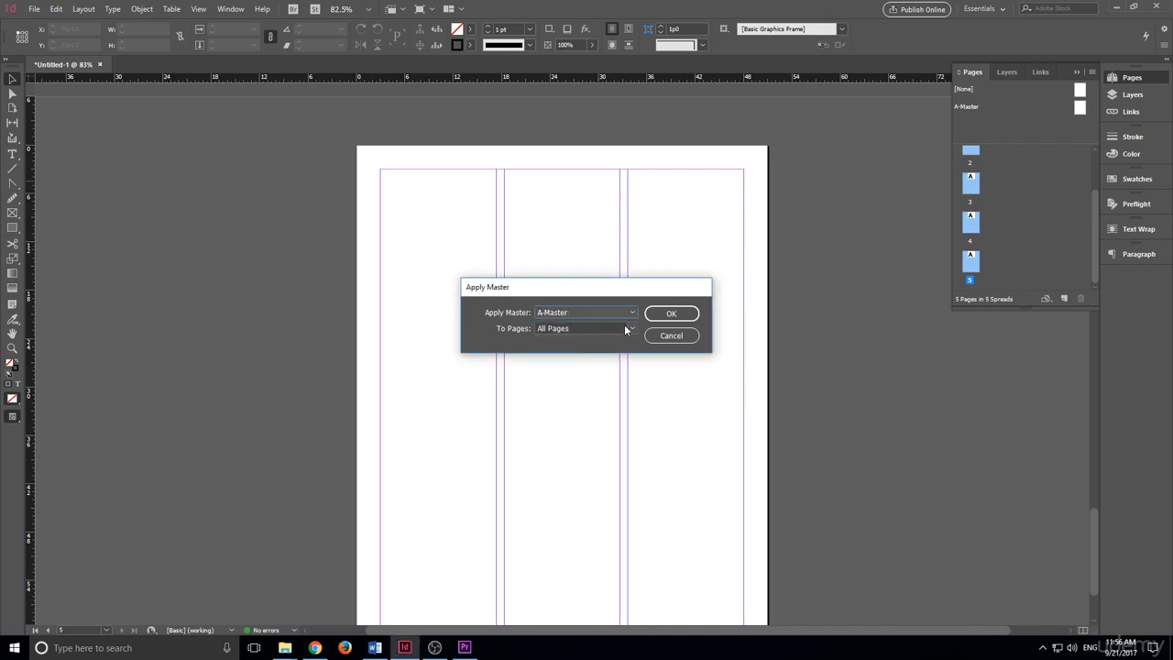
click(667, 314)
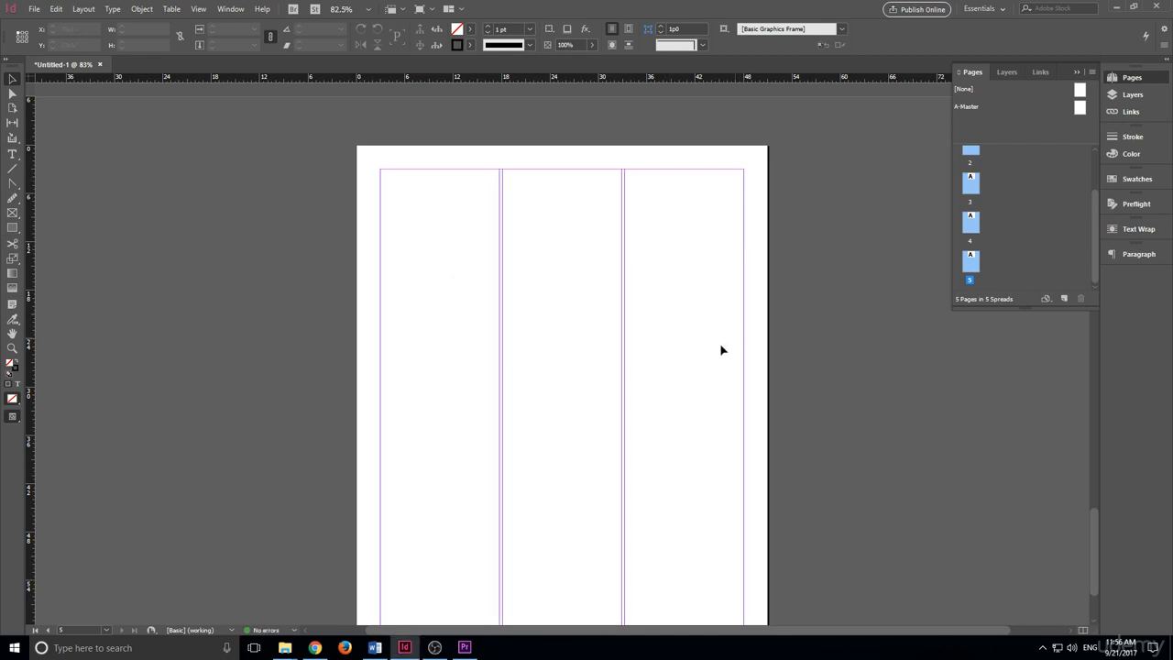
- Review the column guides from page 5 back to page 1 and down again to check the reapplied master layout
scroll(697, 357, up, 12)
scroll(696, 367, up, 15)
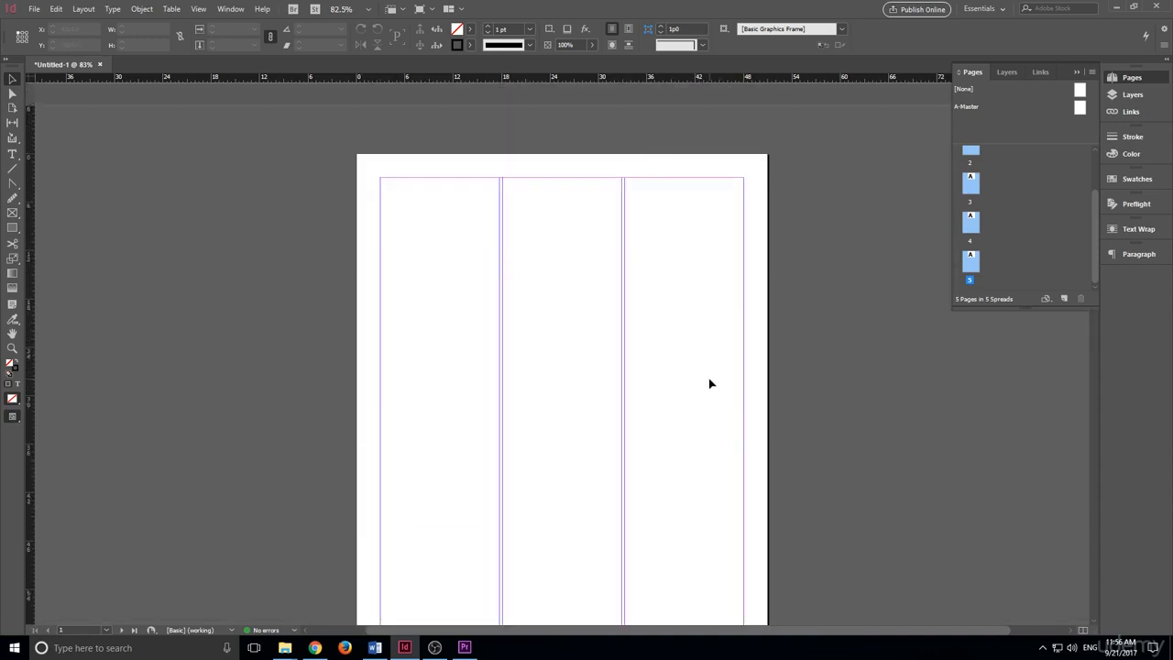
scroll(713, 377, down, 2)
scroll(714, 375, up, 2)
scroll(715, 375, down, 1)
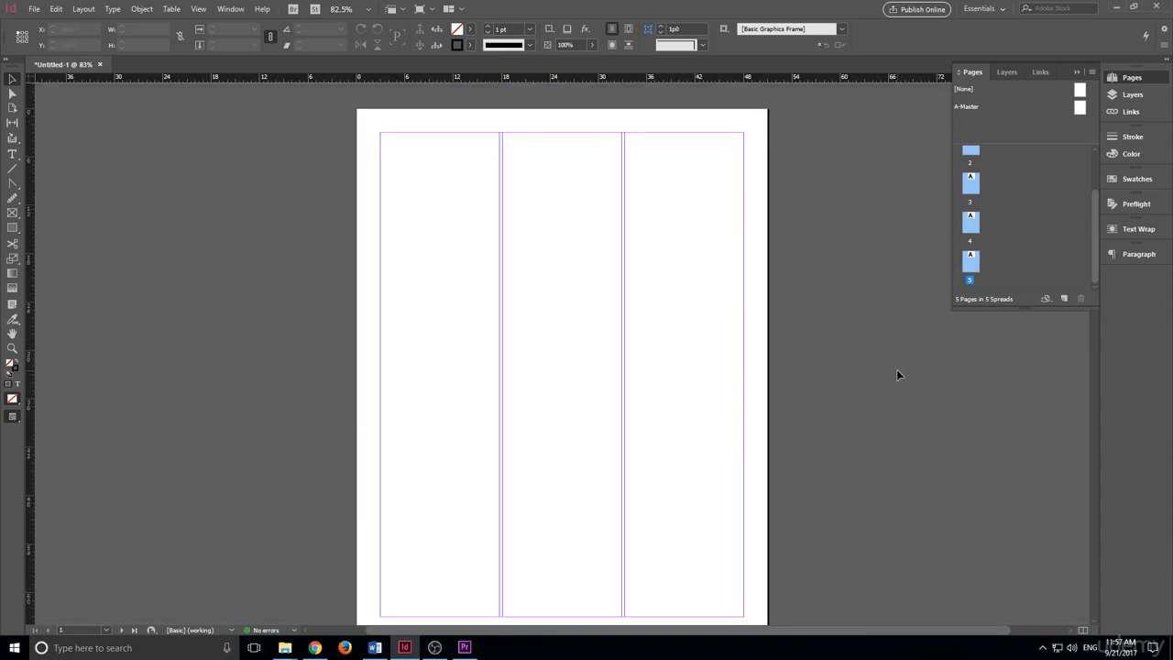
scroll(785, 266, down, 1)
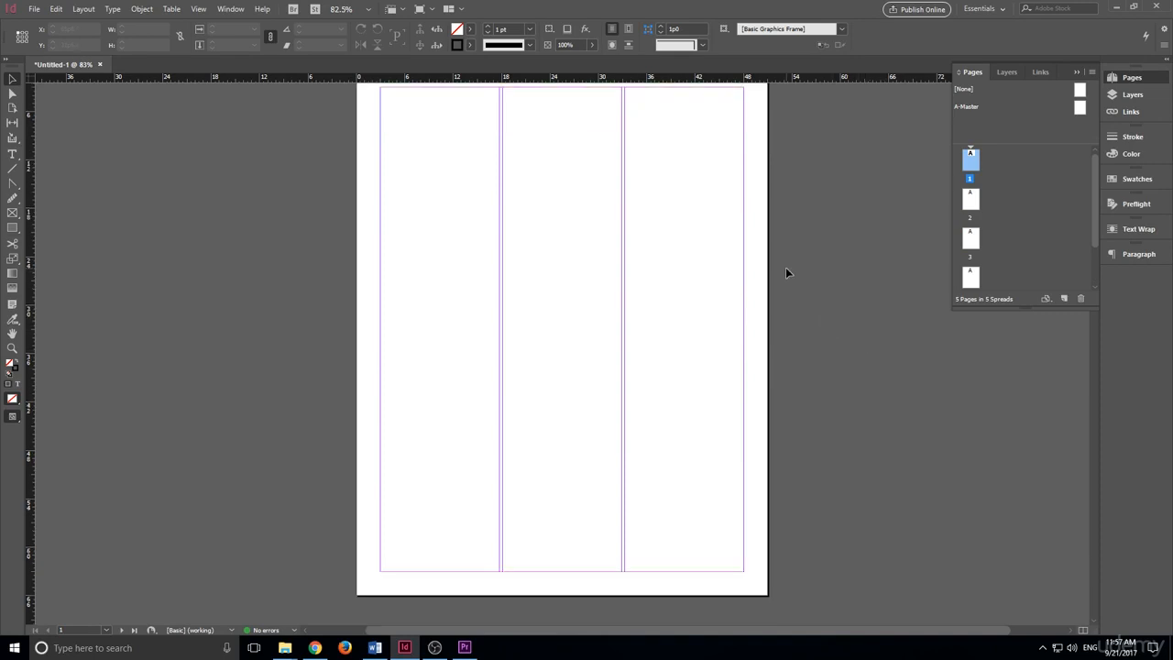
scroll(785, 267, up, 1)
scroll(701, 226, down, 10)
scroll(679, 261, up, 3)
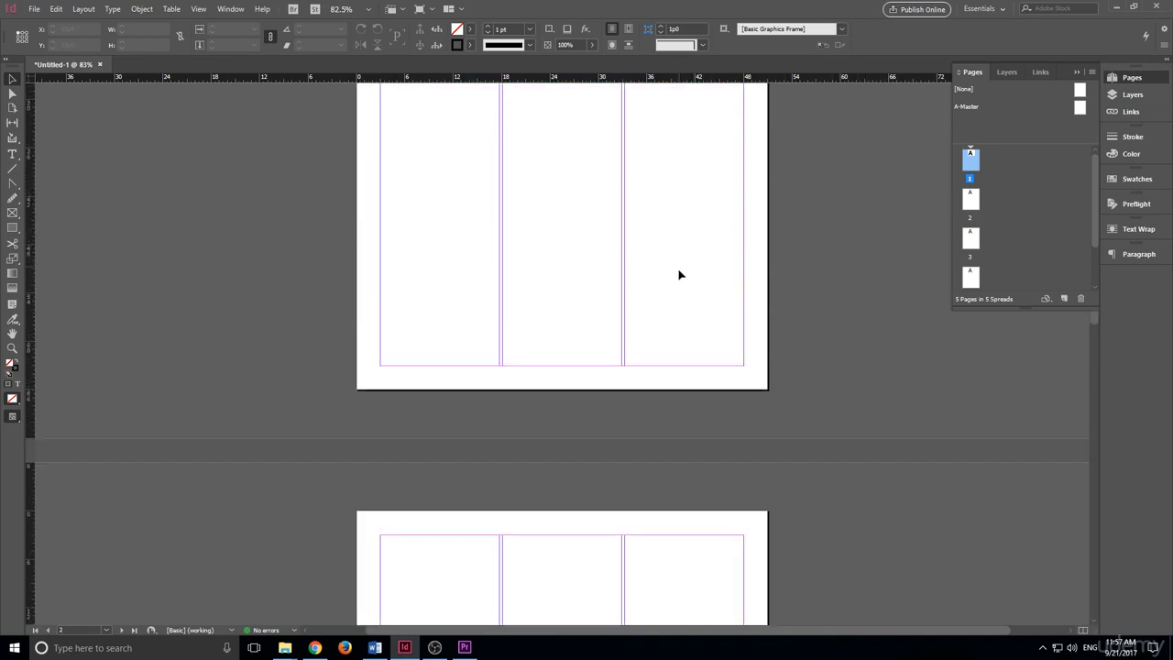
scroll(669, 348, down, 3)
scroll(662, 393, up, 3)
scroll(663, 393, down, 4)
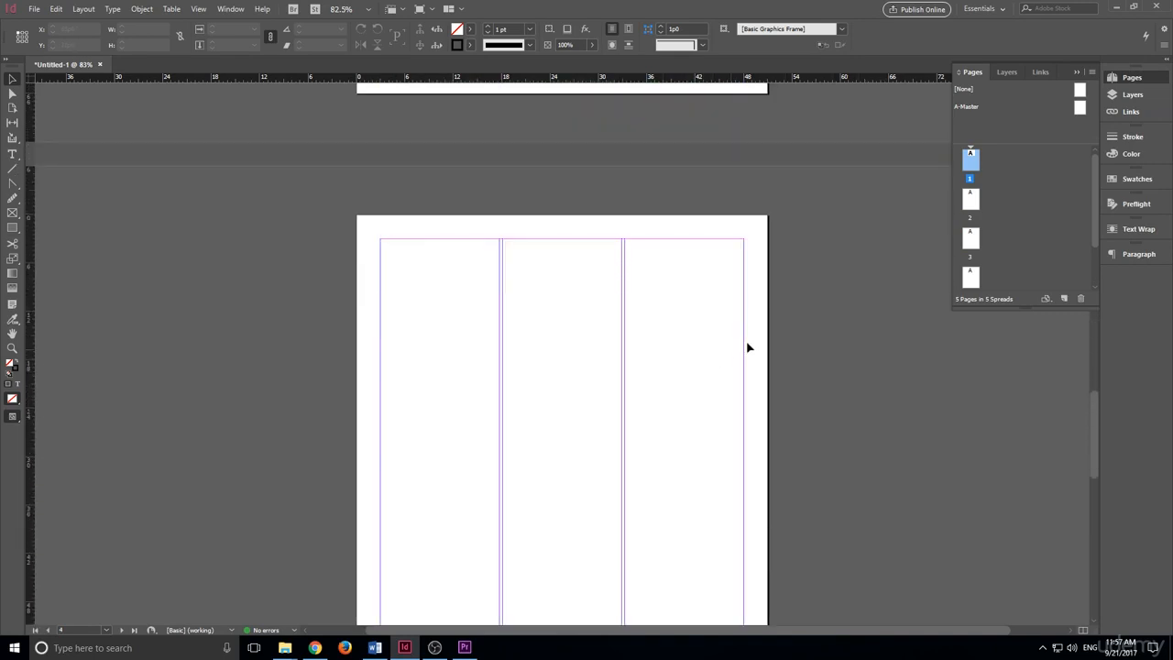
- View the A-Master page, return to page 1, and compare its column guides with the document pages
double_click(1080, 107)
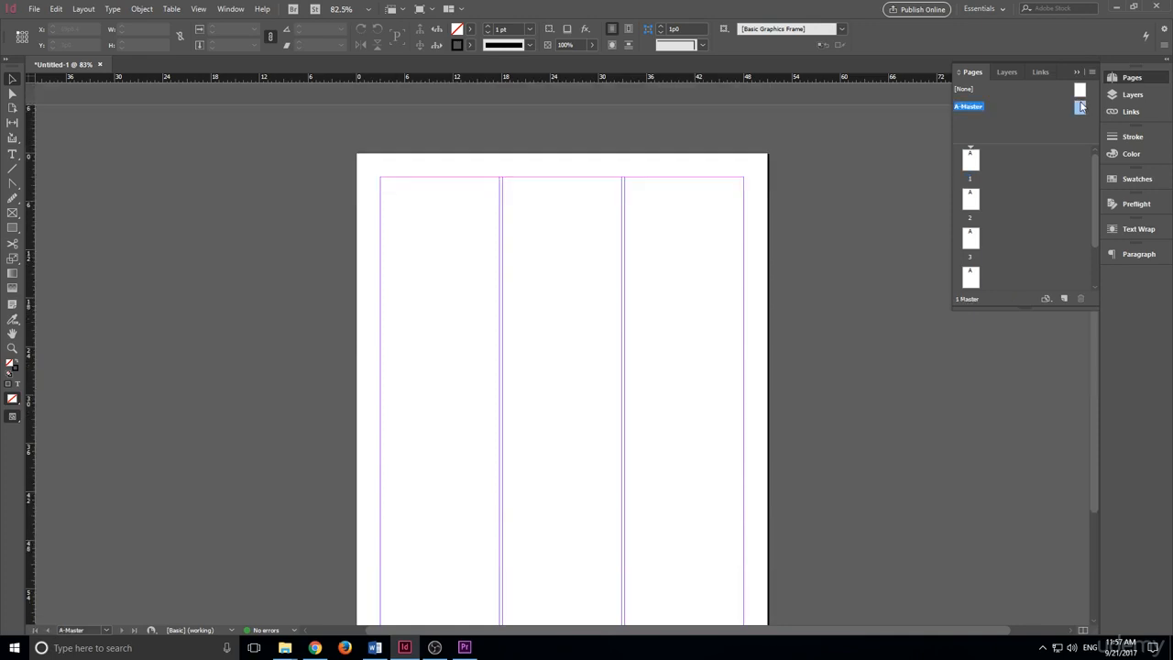
double_click(970, 160)
scroll(794, 321, up, 3)
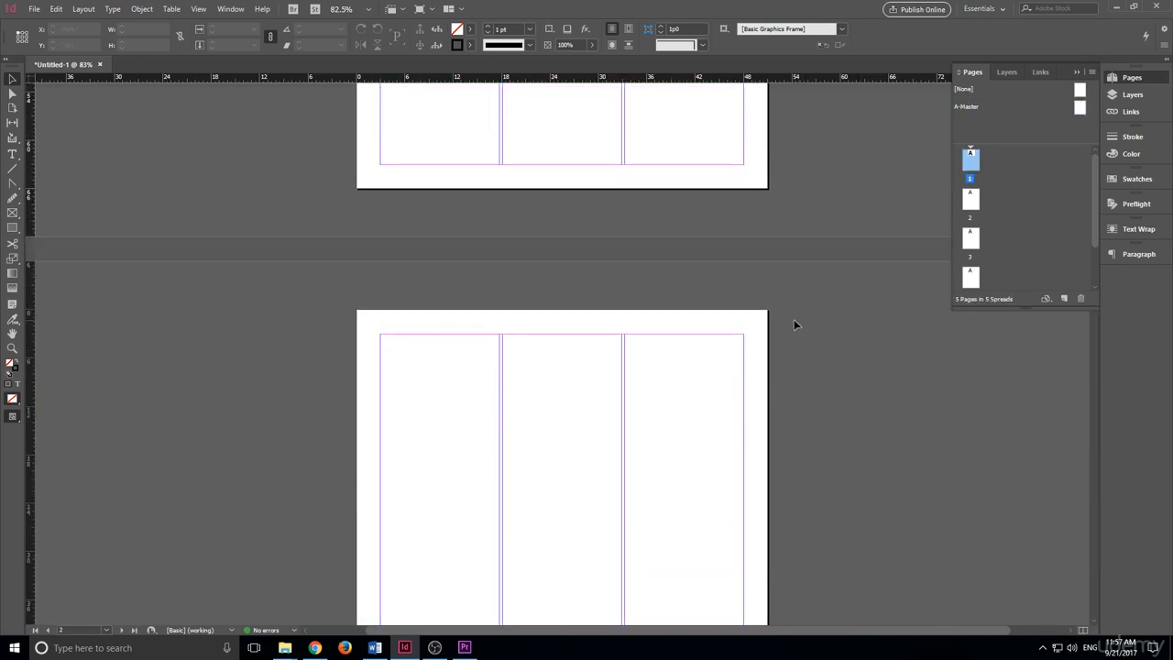
scroll(797, 321, down, 8)
scroll(808, 320, up, 2)
scroll(811, 322, up, 2)
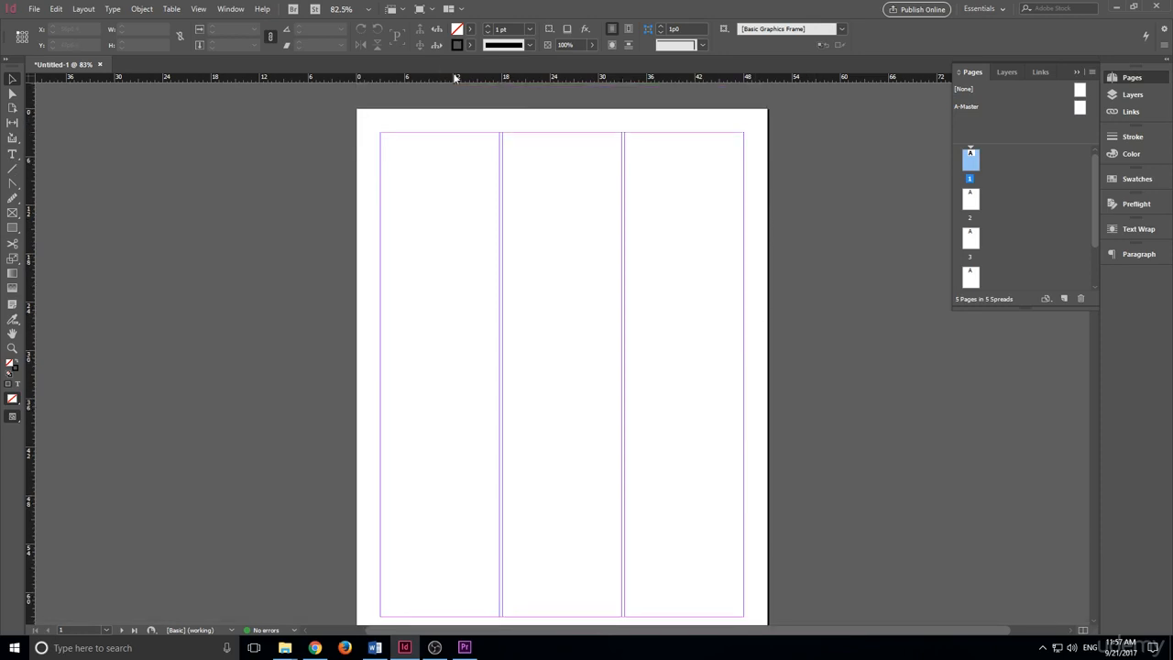
scroll(602, 209, down, 4)
scroll(602, 208, up, 4)
- Set the column gutter of page 1 to 0p10 in Margins and Columns and apply it
click(84, 9)
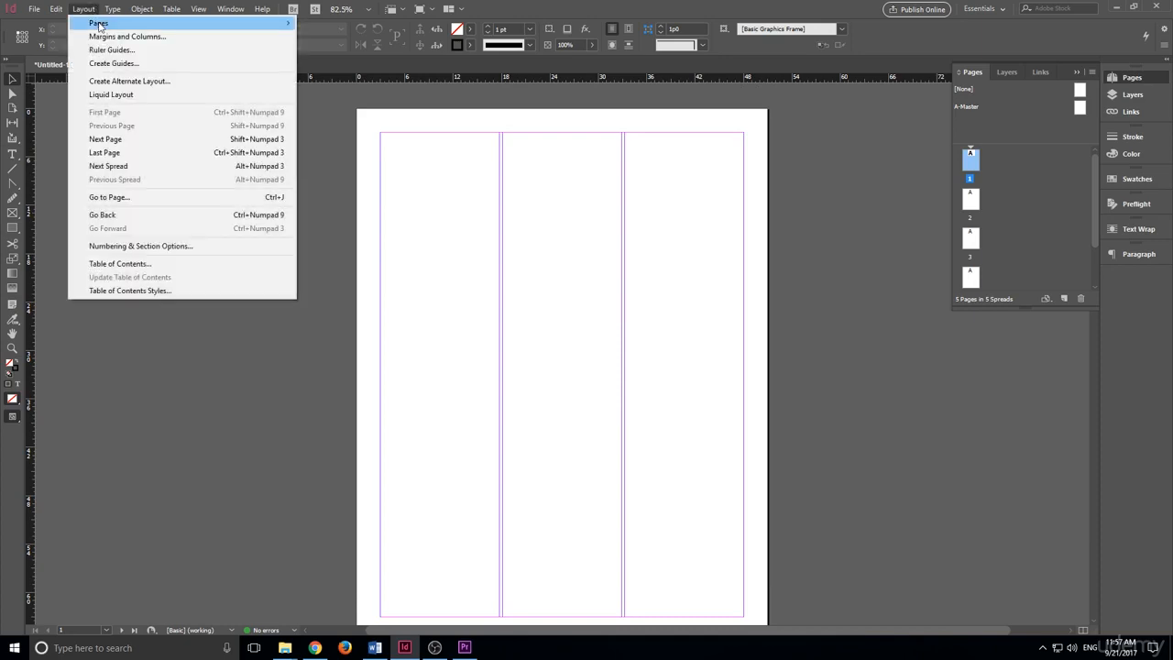
click(114, 36)
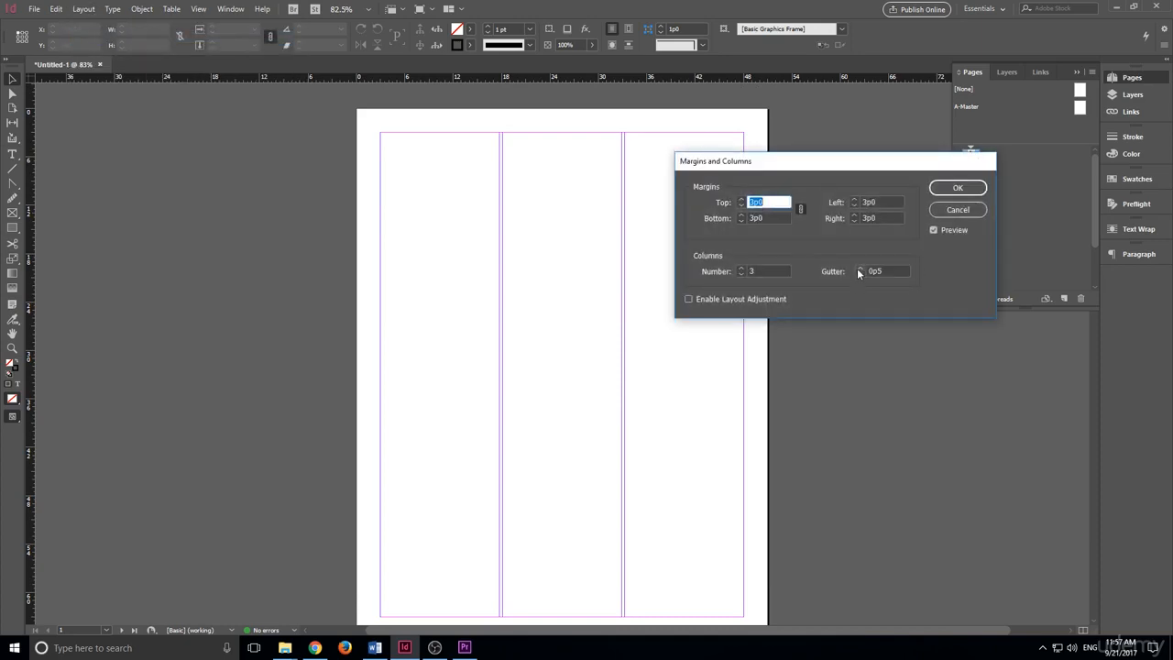
click(859, 270)
click(859, 269)
click(859, 269)
click(860, 270)
click(859, 269)
drag(891, 163, 867, 291)
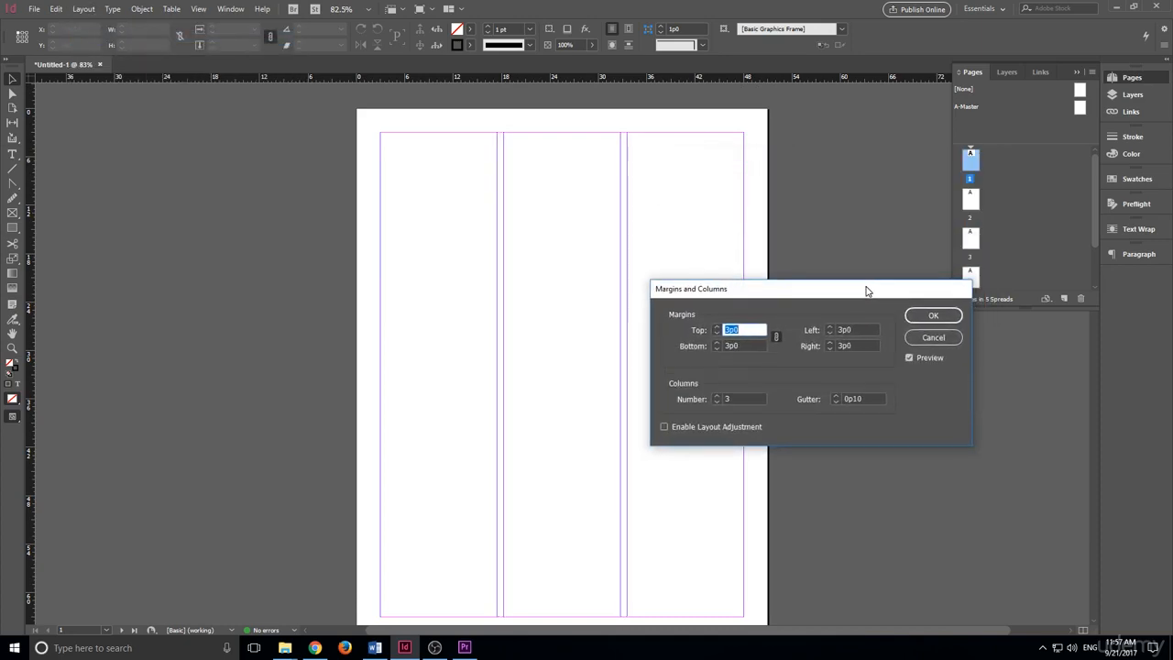
click(933, 315)
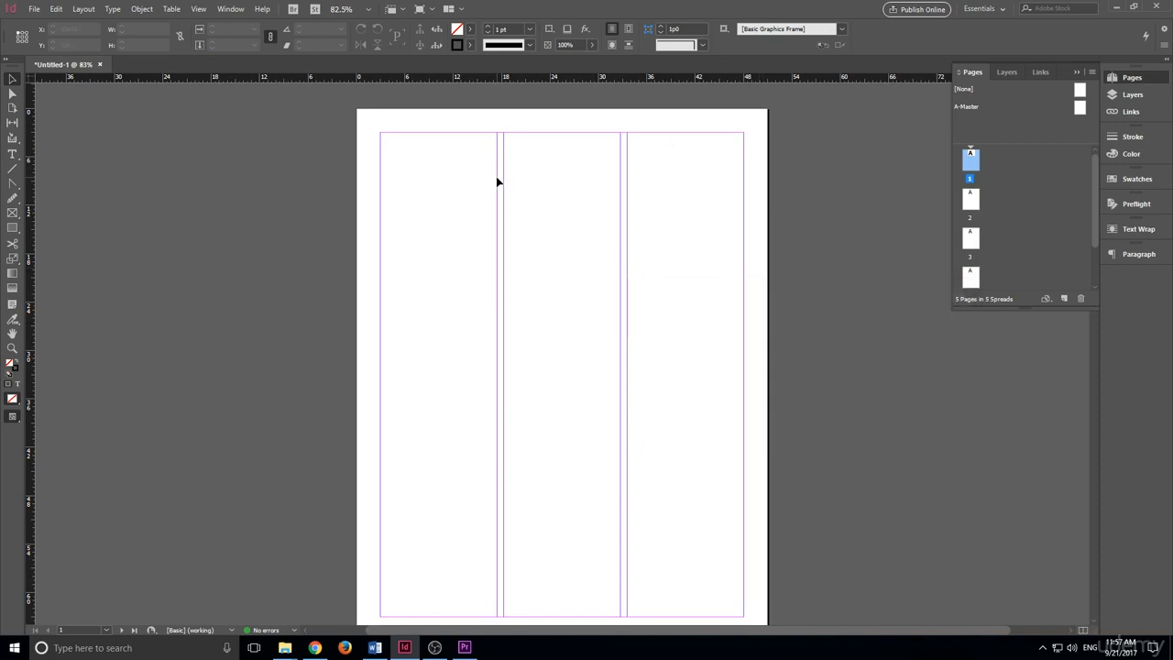
- Compare the column gutters on page 1 with those on the following pages
scroll(521, 214, down, 10)
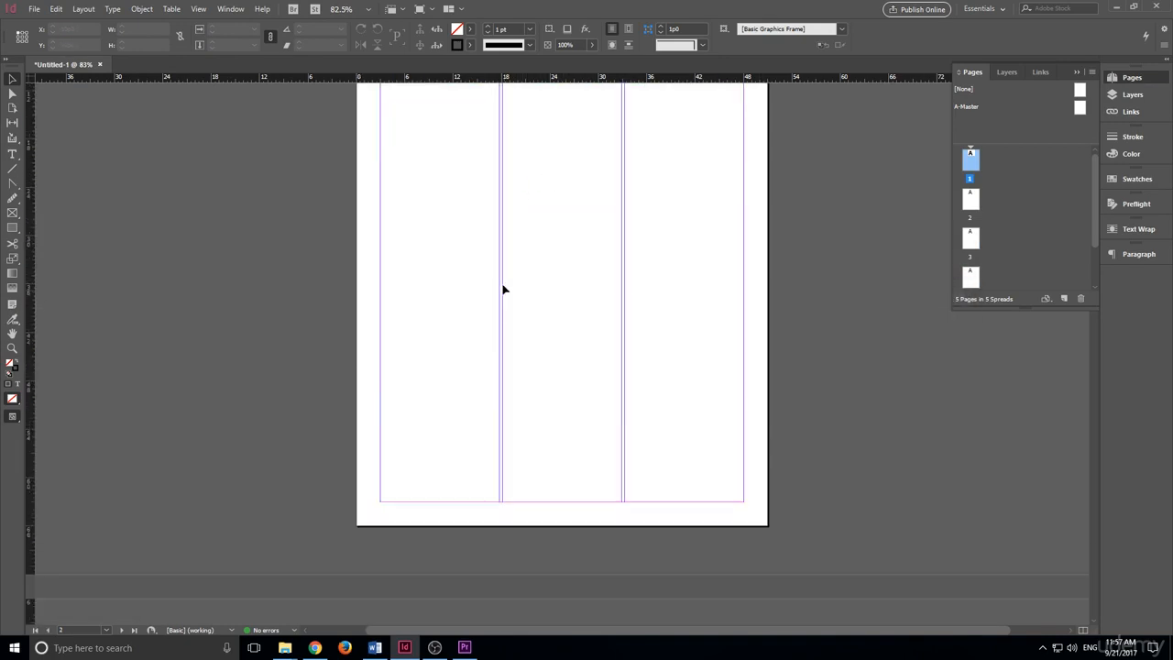
scroll(504, 303, down, 5)
scroll(842, 279, up, 1)
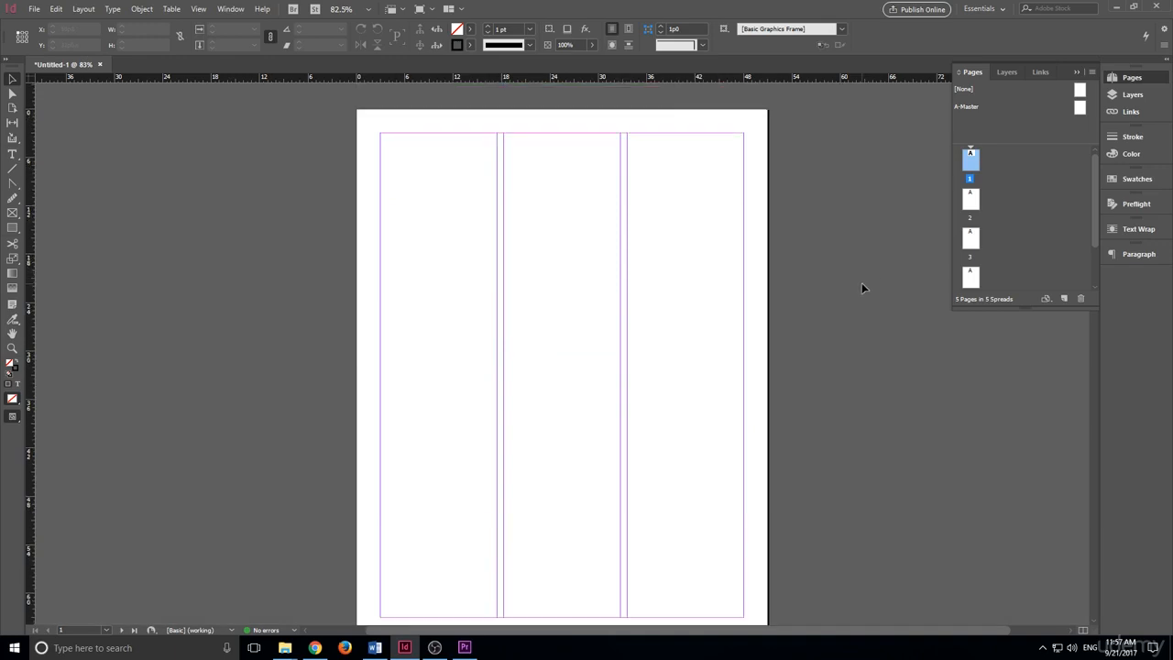
scroll(861, 288, up, 1)
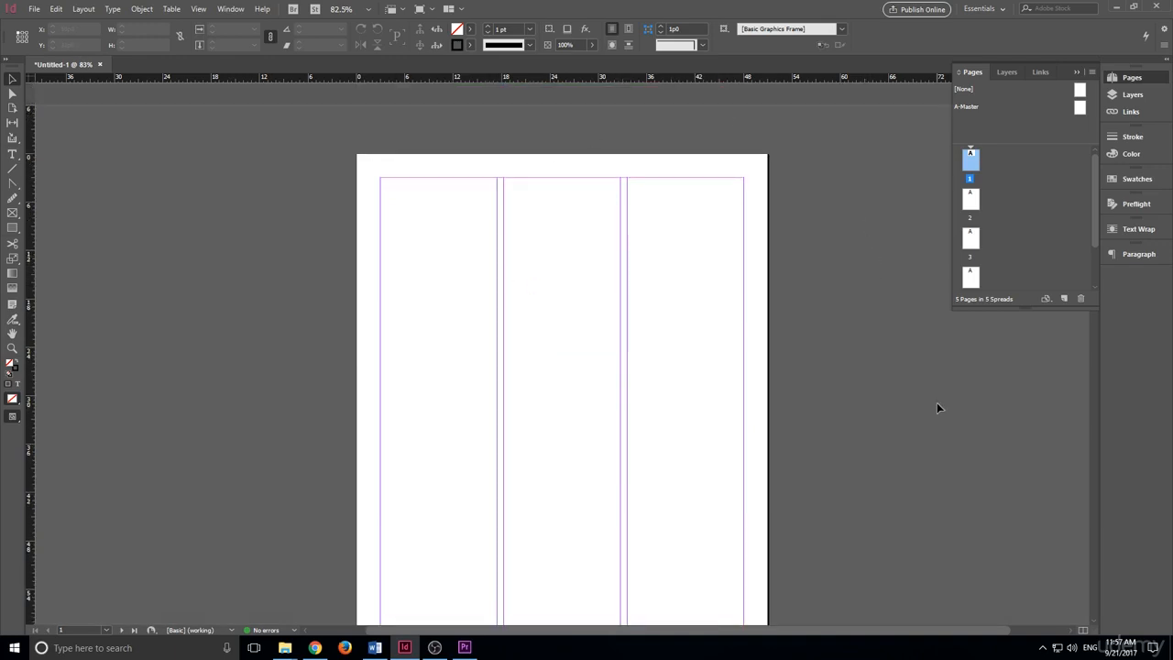
scroll(880, 357, down, 5)
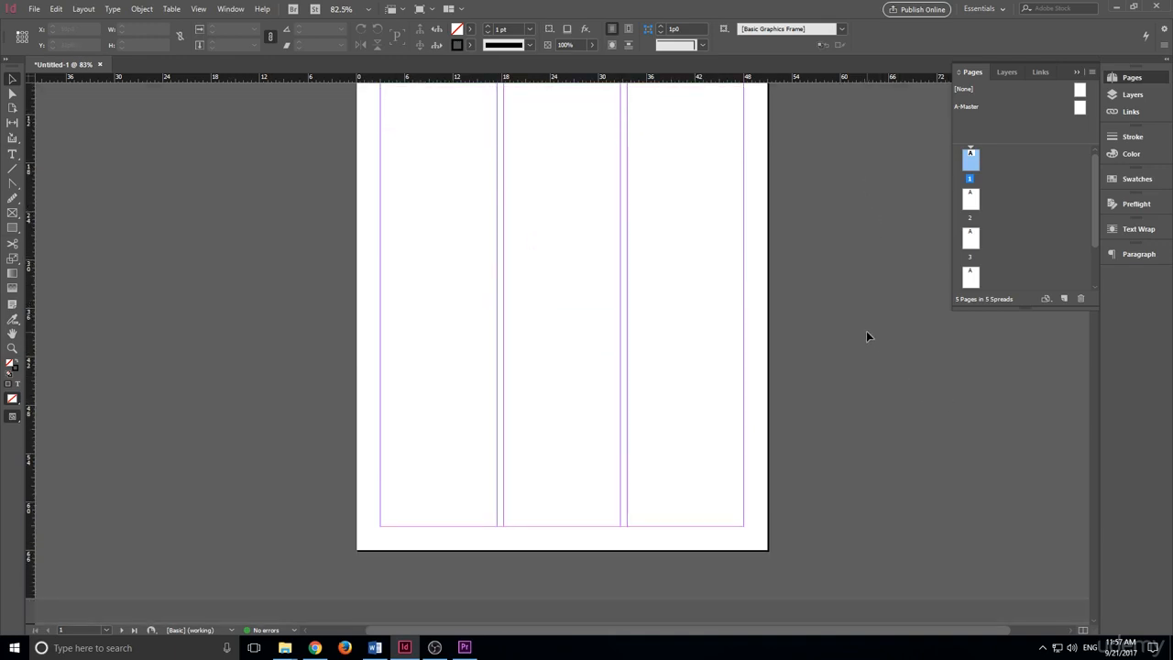
- Check the column gutters on the A-Master page, and go back to page 1 to compare it and page 2
double_click(1081, 107)
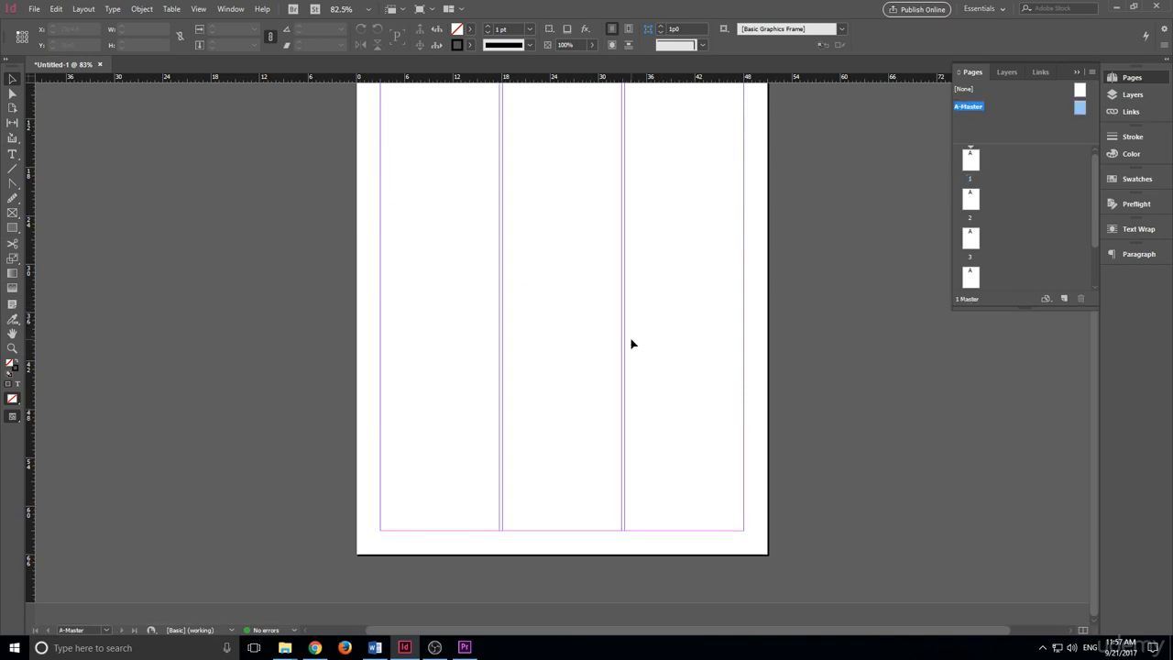
scroll(632, 340, up, 2)
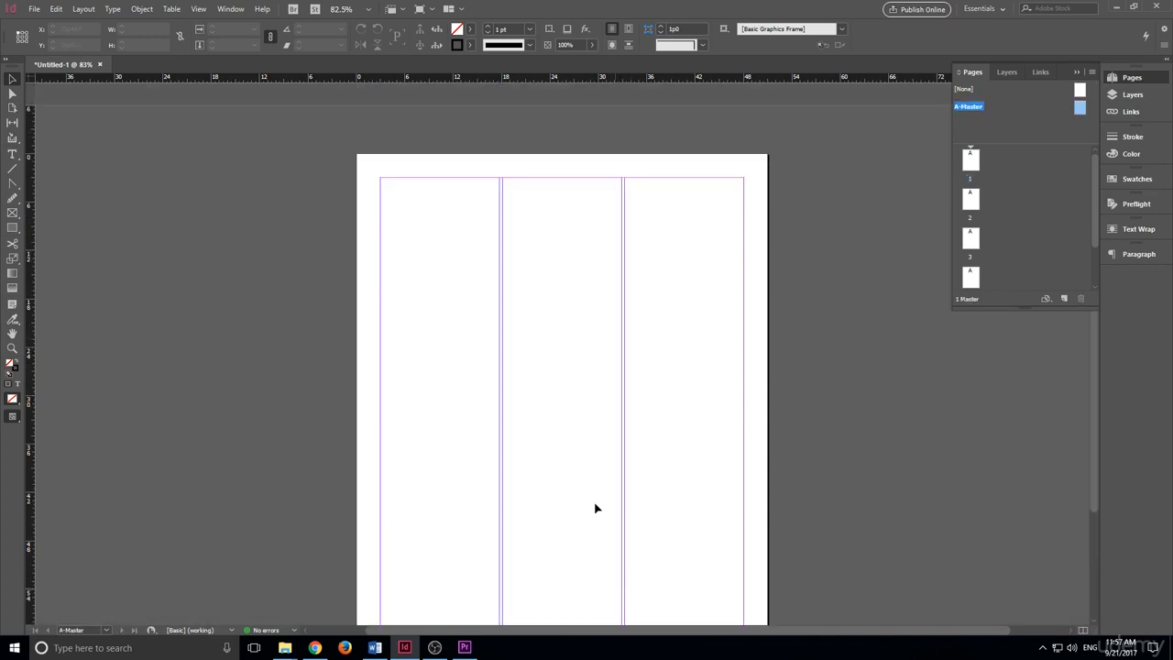
double_click(973, 161)
scroll(761, 293, down, 3)
scroll(762, 293, up, 4)
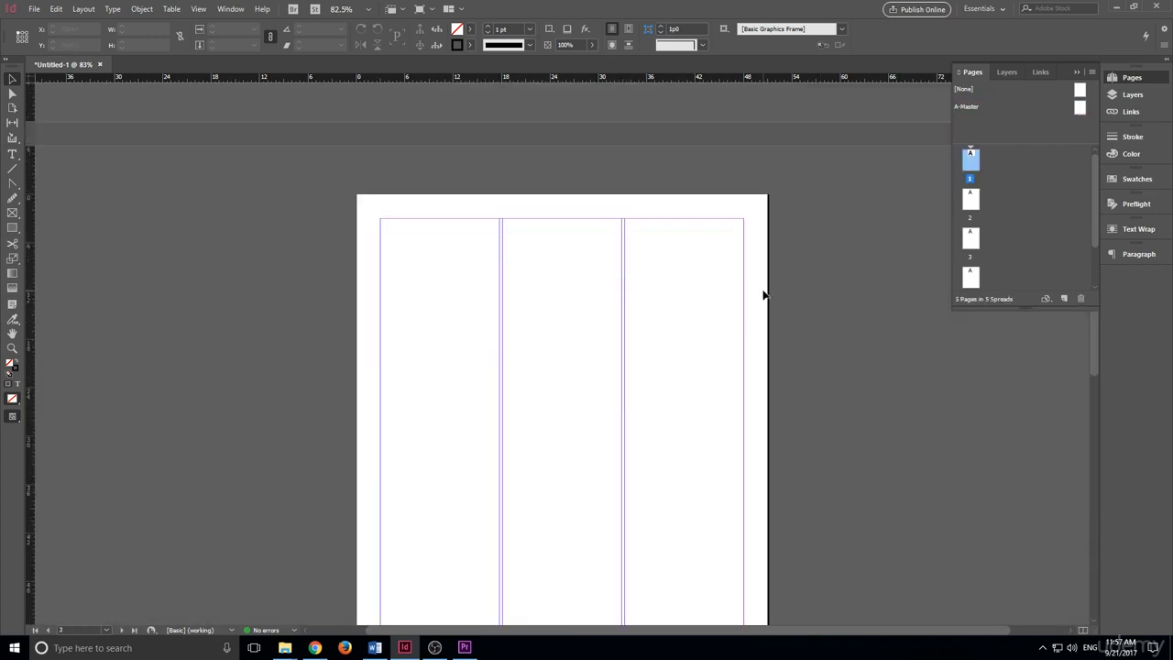
- Insert a new page after page 1 and check the column guides it takes from the master
scroll(763, 293, down, 5)
scroll(765, 292, up, 1)
scroll(766, 290, down, 5)
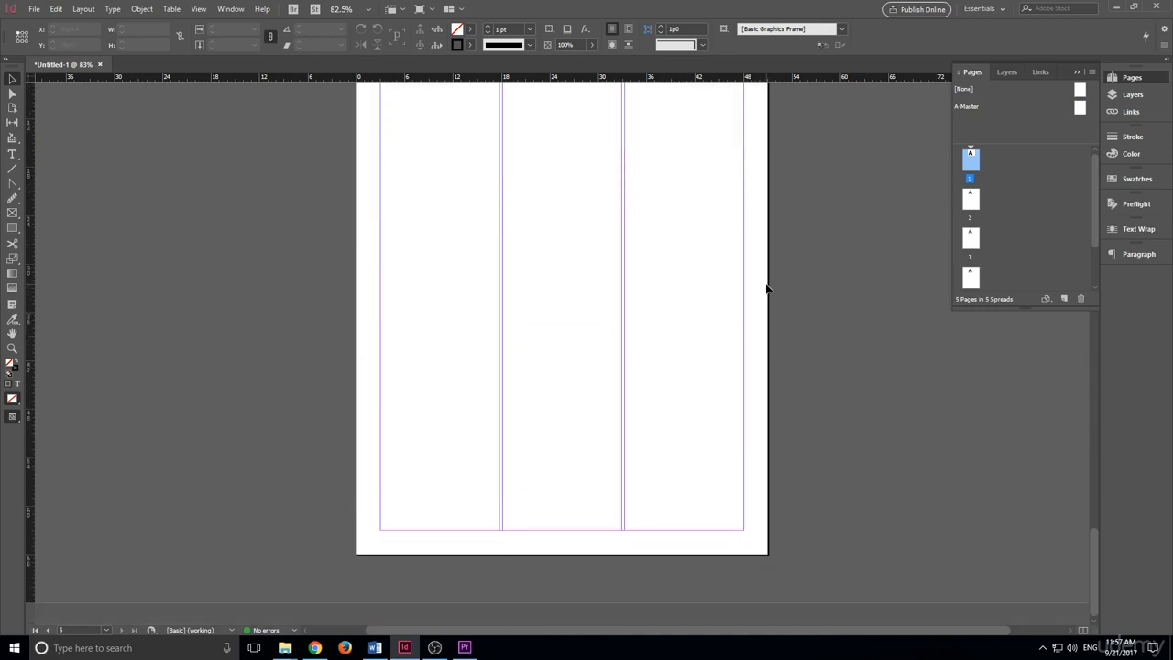
click(1064, 300)
scroll(769, 345, down, 6)
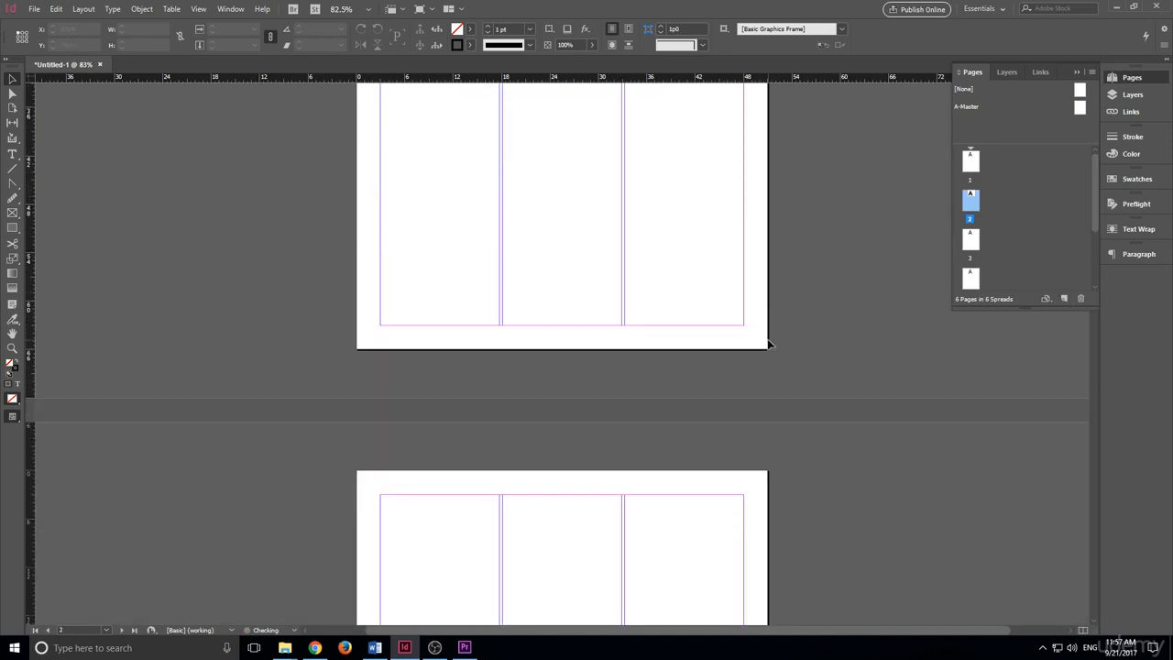
scroll(769, 345, up, 4)
scroll(549, 207, up, 4)
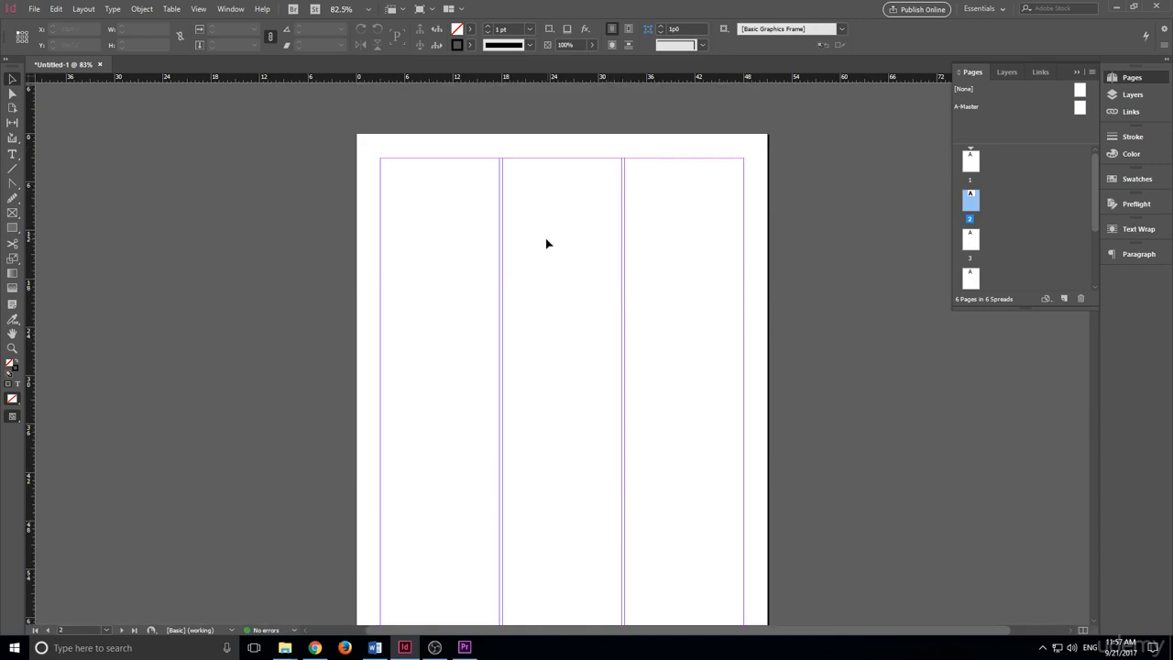
- Add five more pages at the end of the document, after page 6
scroll(1010, 255, down, 3)
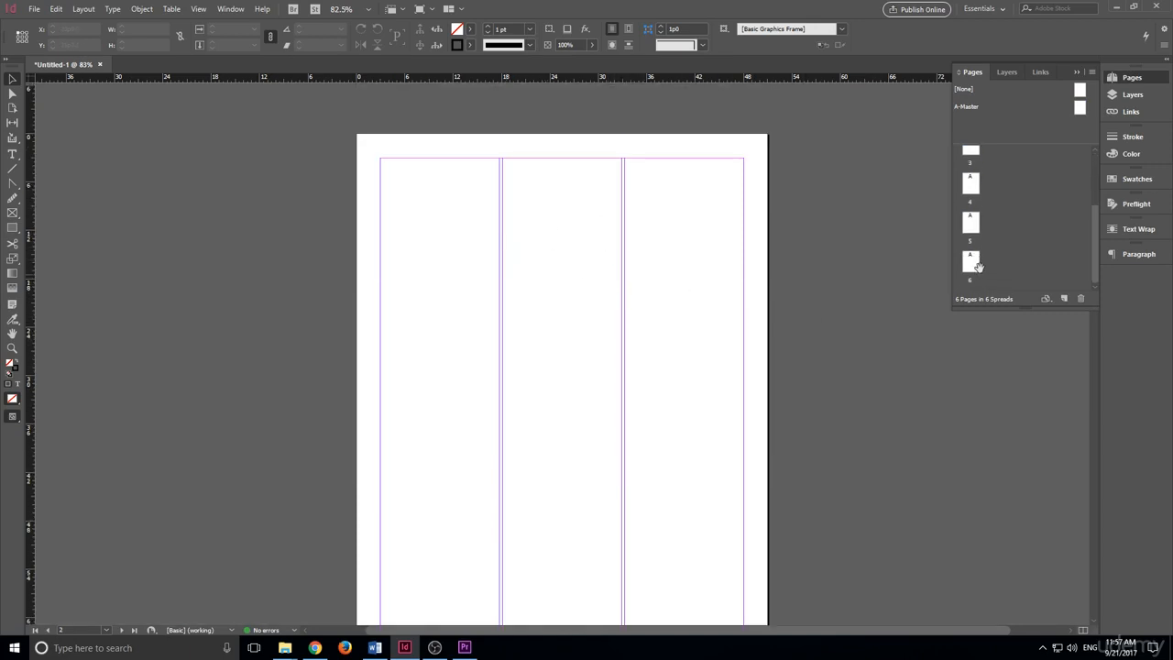
click(973, 266)
click(1068, 299)
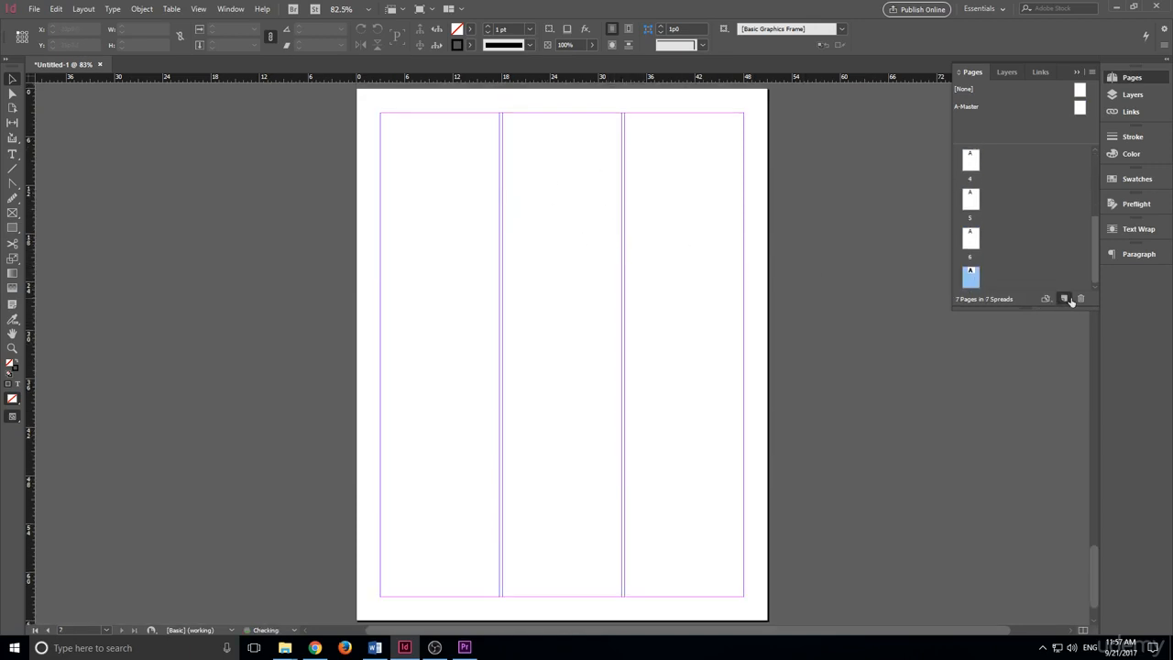
click(1068, 300)
click(1068, 299)
click(1068, 299)
click(1068, 299)
- View pages 10 and 11 and examine the column guides on the newly added pages
double_click(970, 238)
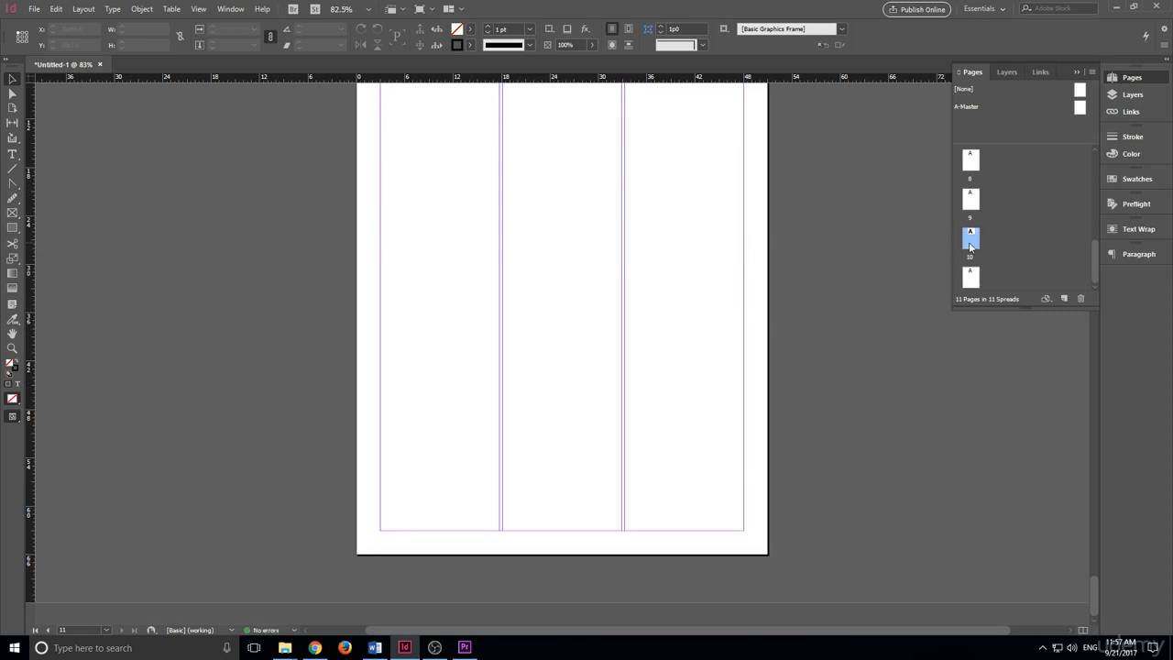
scroll(655, 327, down, 2)
double_click(973, 282)
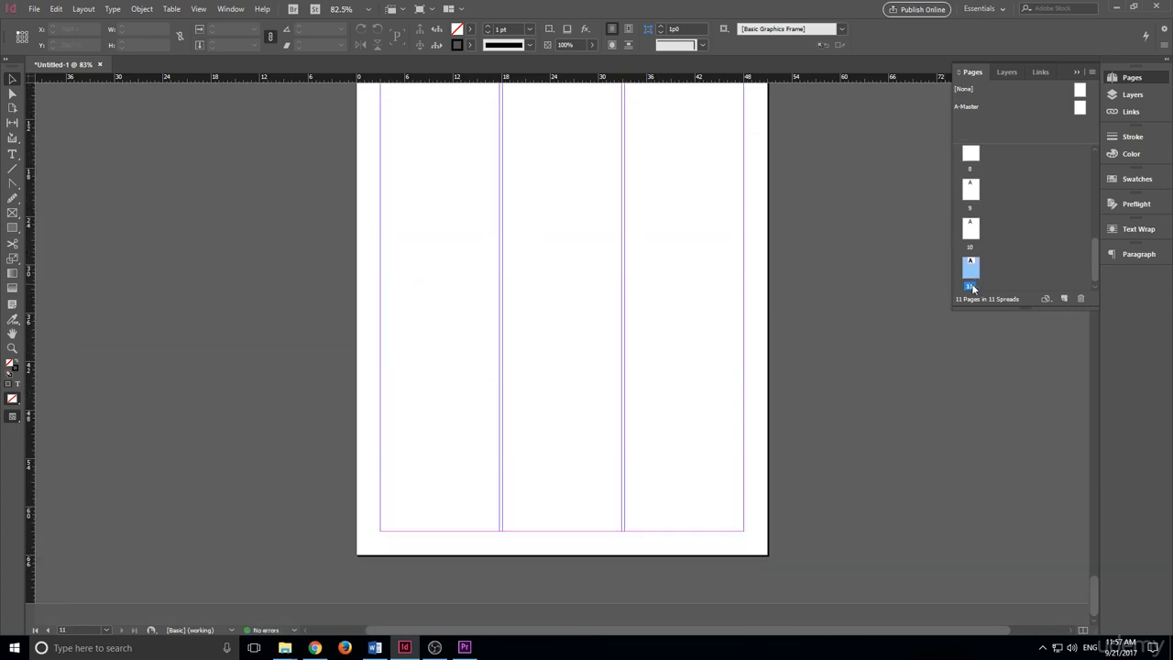
scroll(758, 257, down, 2)
scroll(852, 267, up, 2)
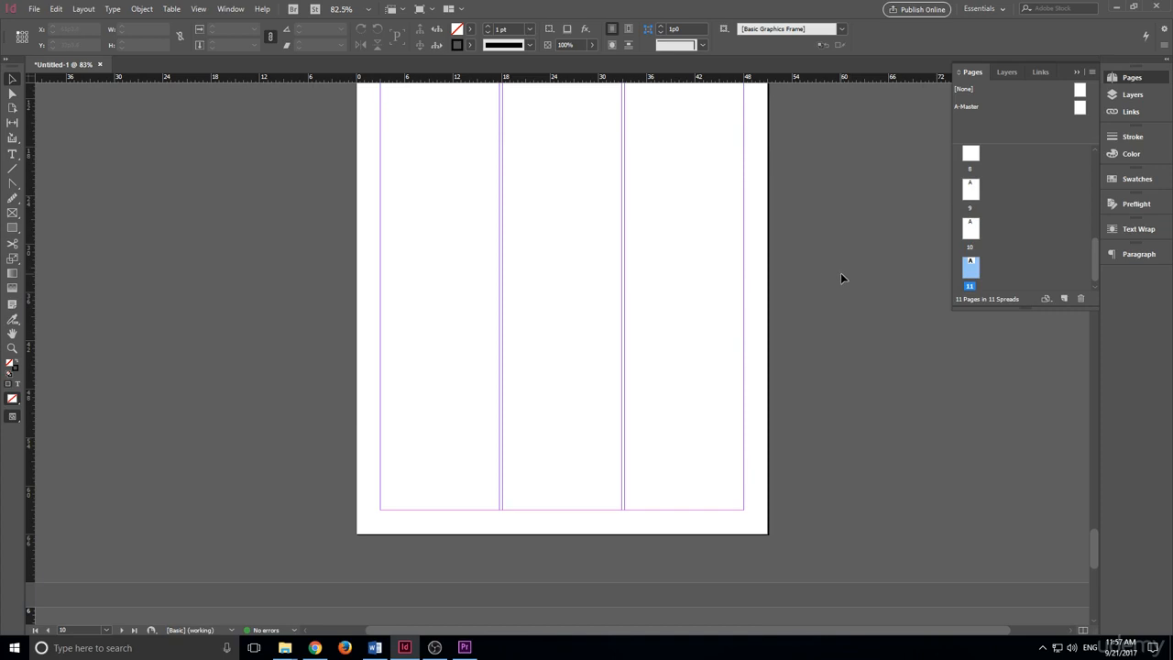
scroll(731, 362, up, 2)
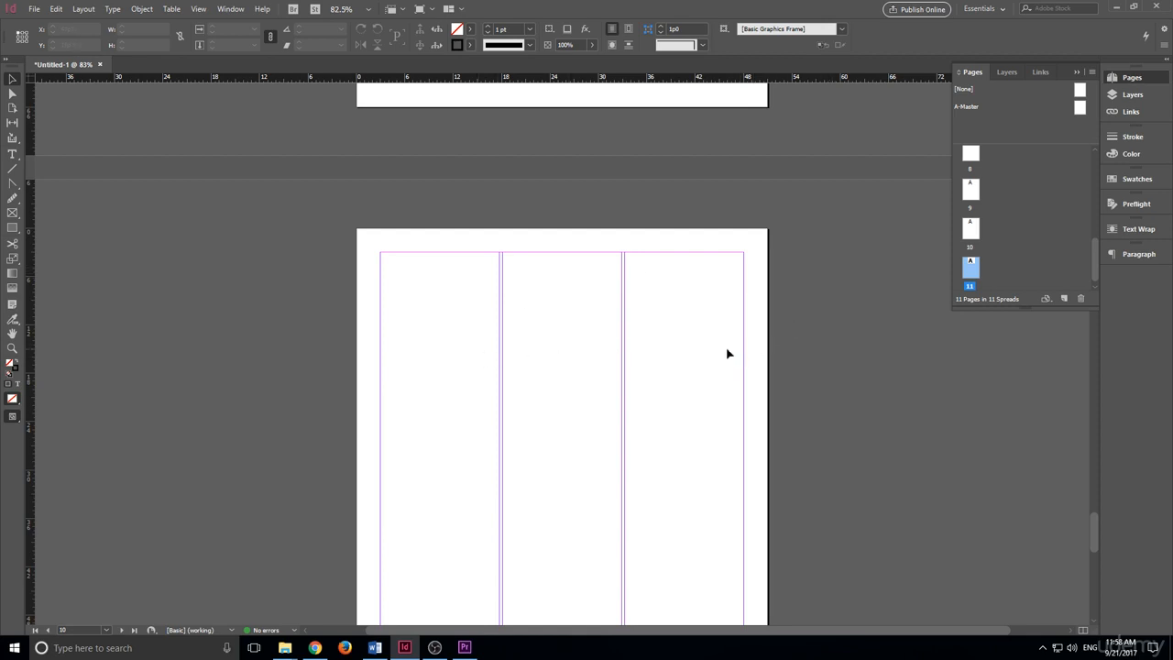
scroll(783, 481, down, 10)
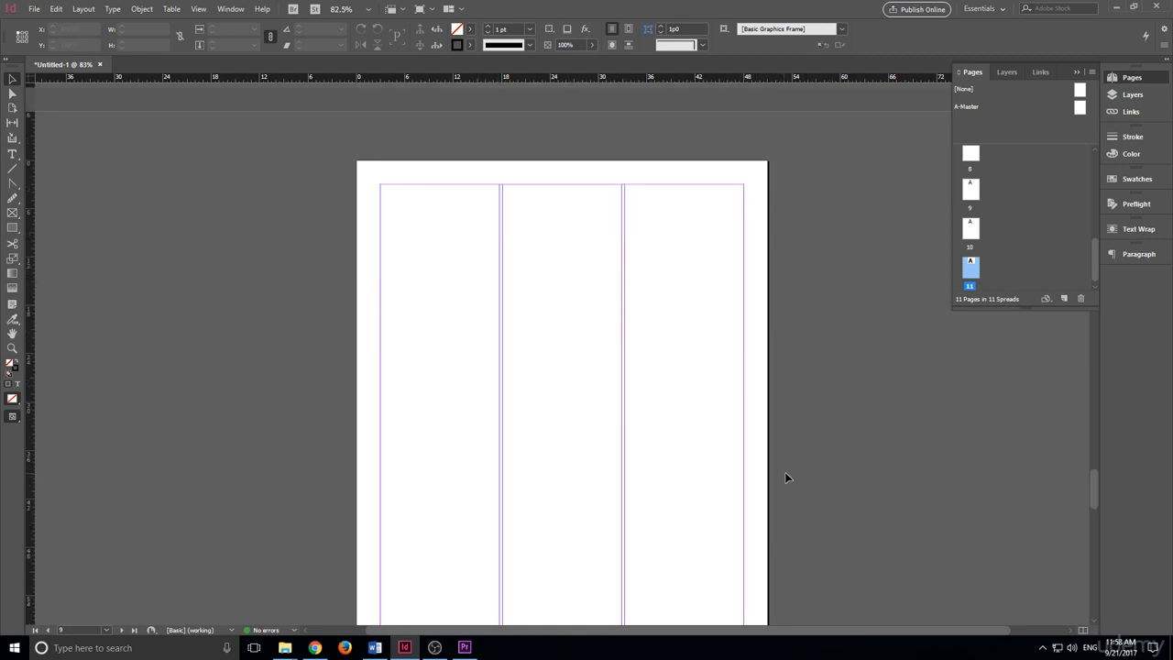
scroll(785, 477, down, 15)
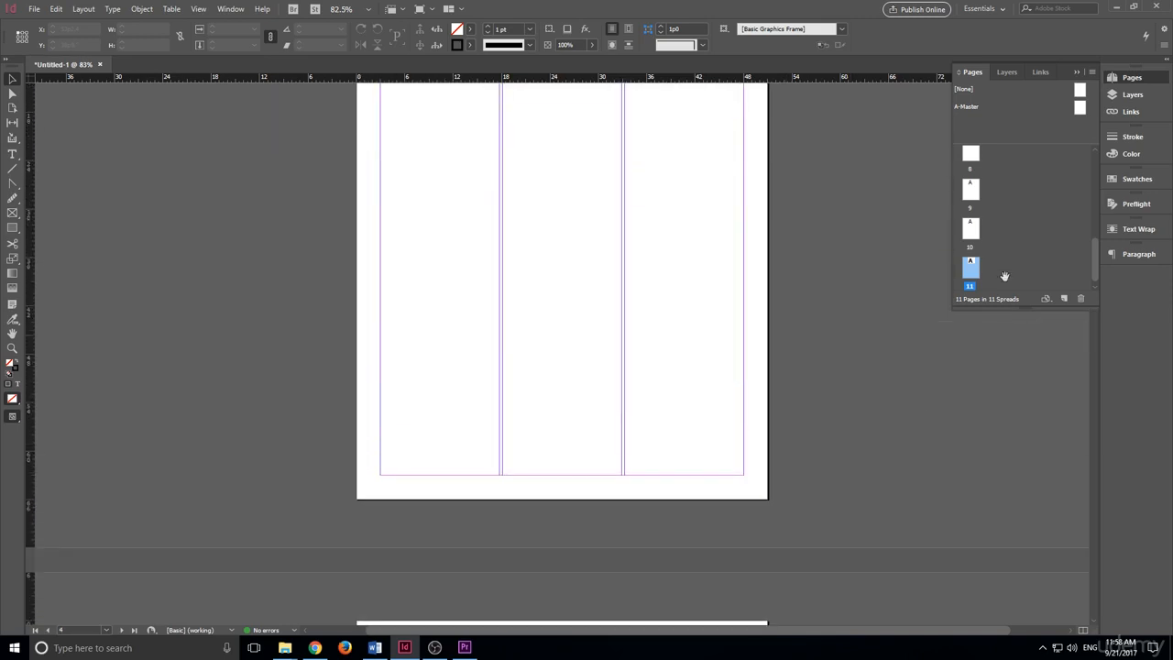
- Delete pages 5 through 11 from the document
scroll(974, 257, up, 3)
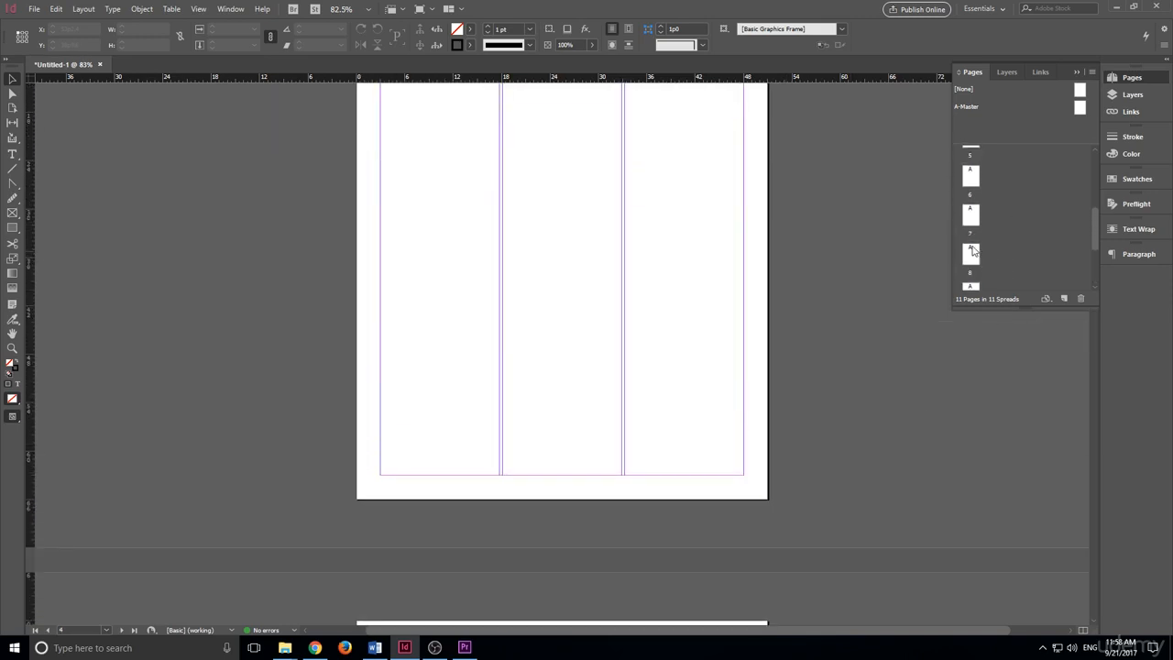
scroll(974, 252, up, 1)
shift+click(973, 174)
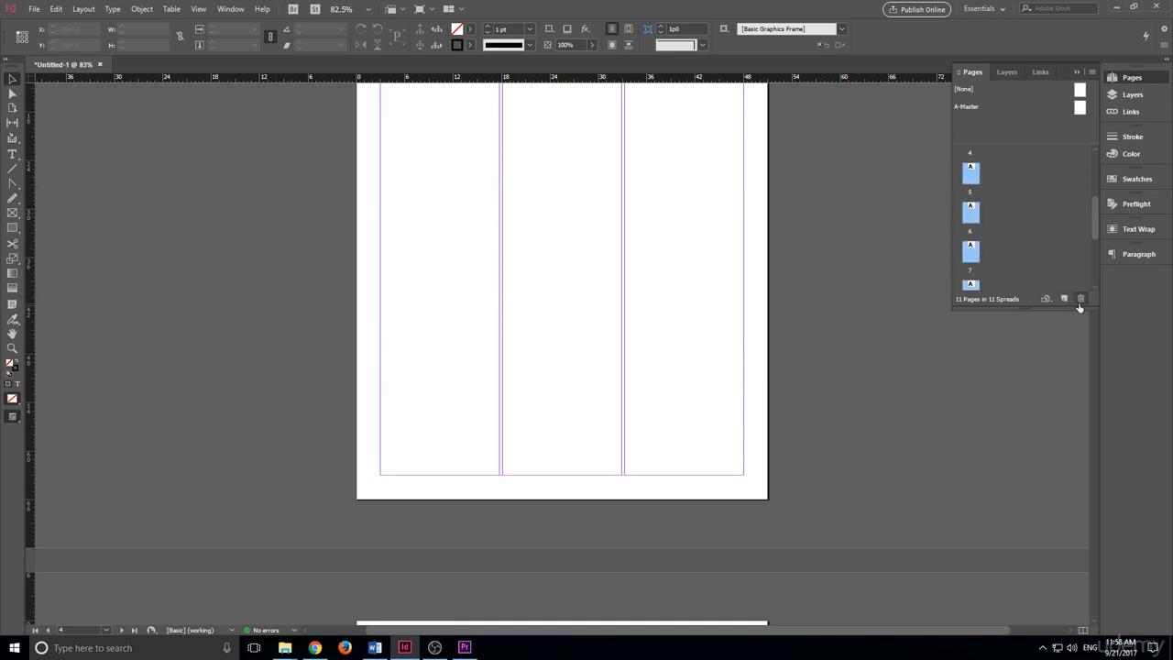
scroll(994, 202, down, 4)
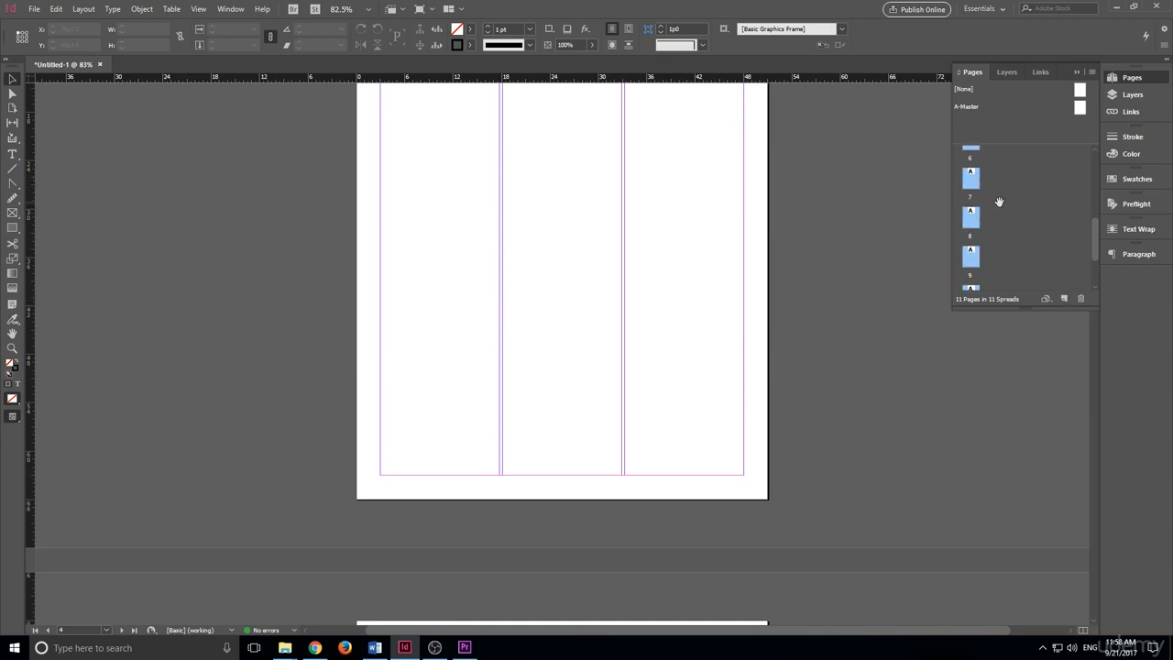
click(1016, 252)
click(974, 267)
scroll(975, 259, up, 3)
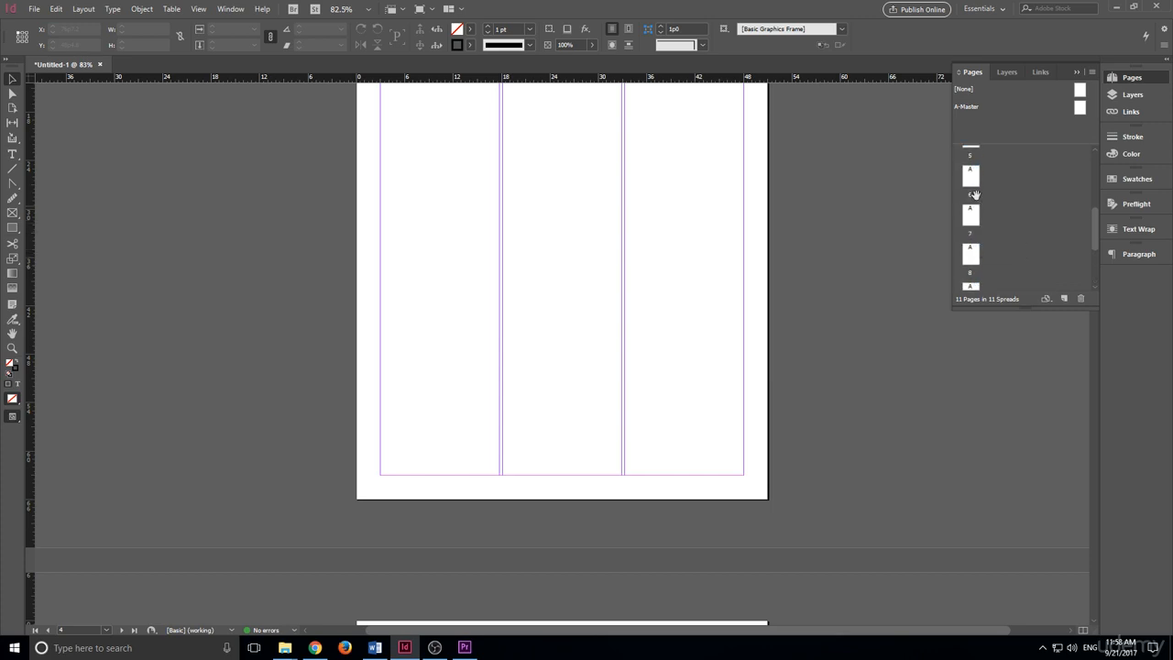
scroll(973, 195, up, 1)
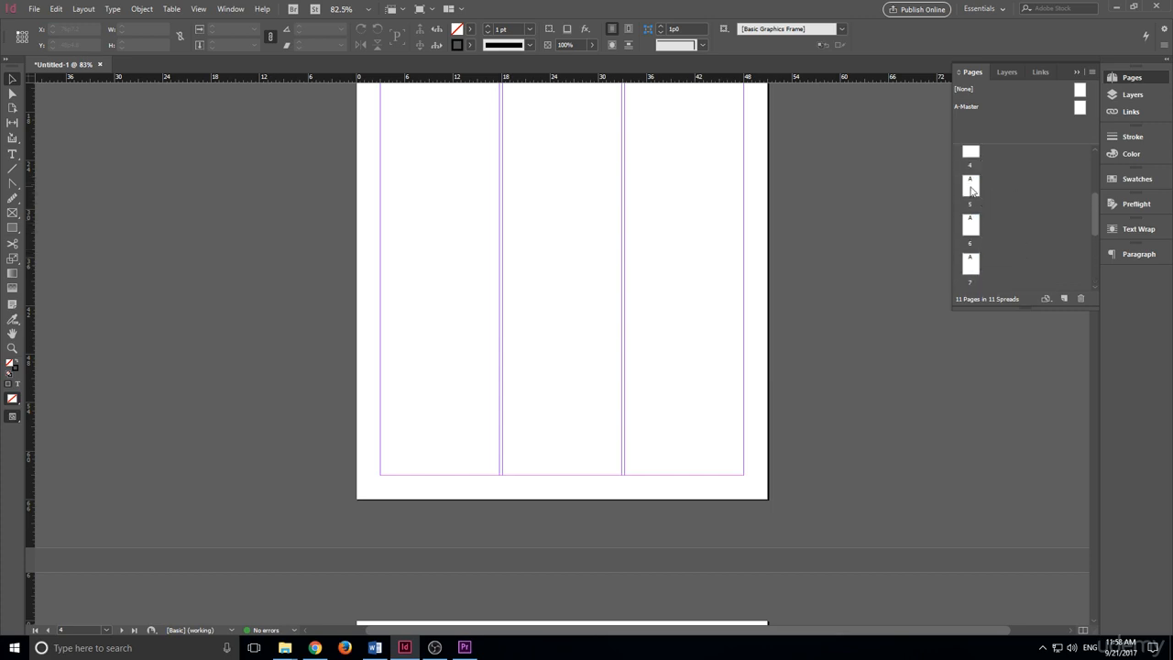
shift+click(972, 190)
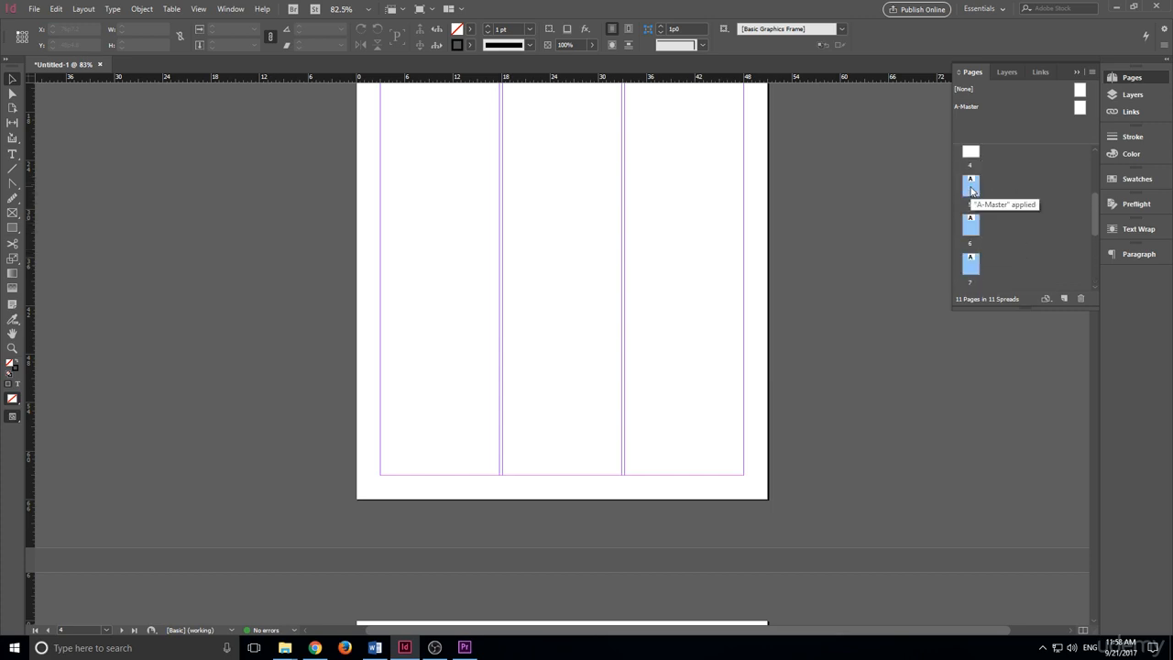
click(1080, 299)
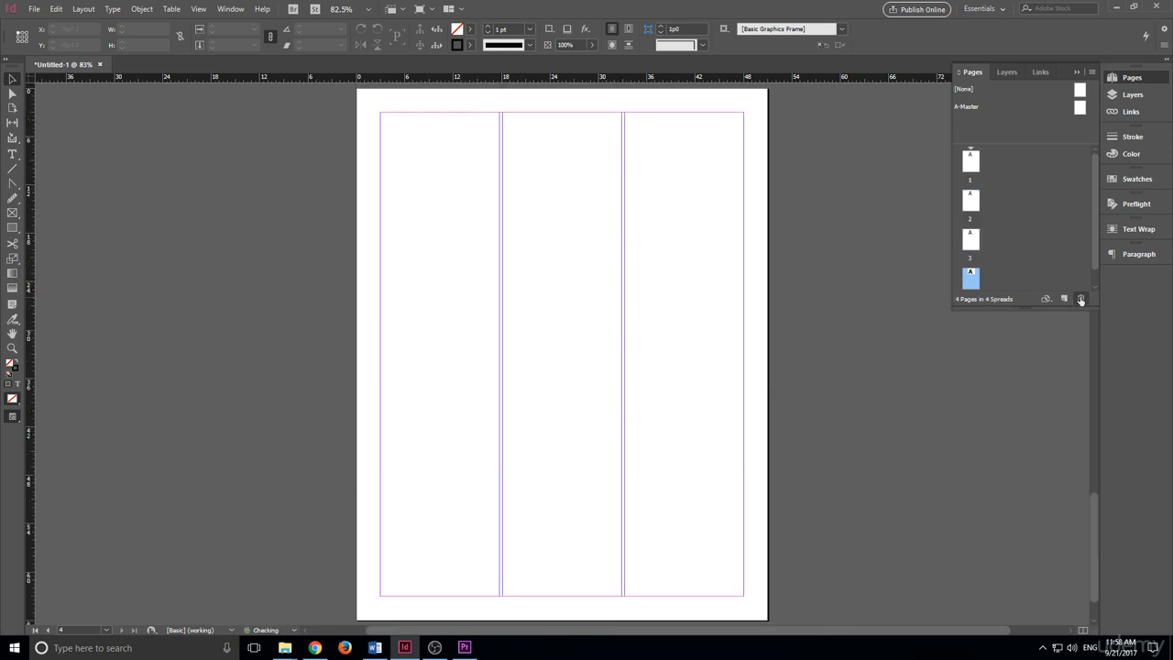
- Reapply A-Master to page 1 to replace its overridden column gutter
scroll(757, 253, down, 6)
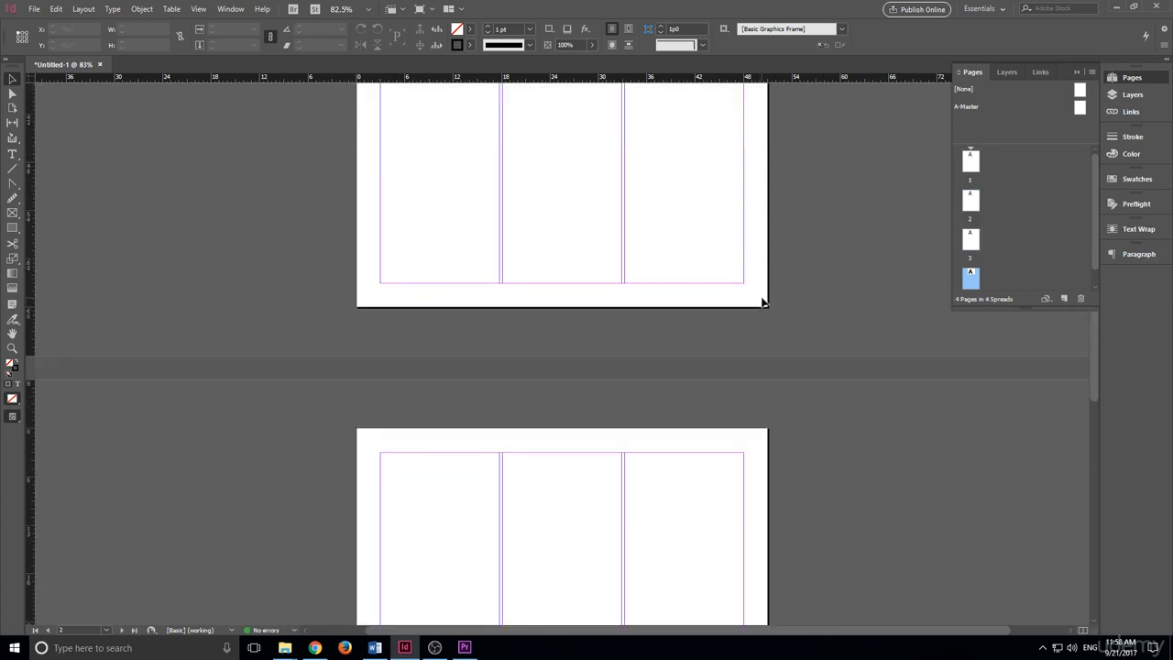
scroll(678, 175, down, 3)
scroll(650, 183, up, 3)
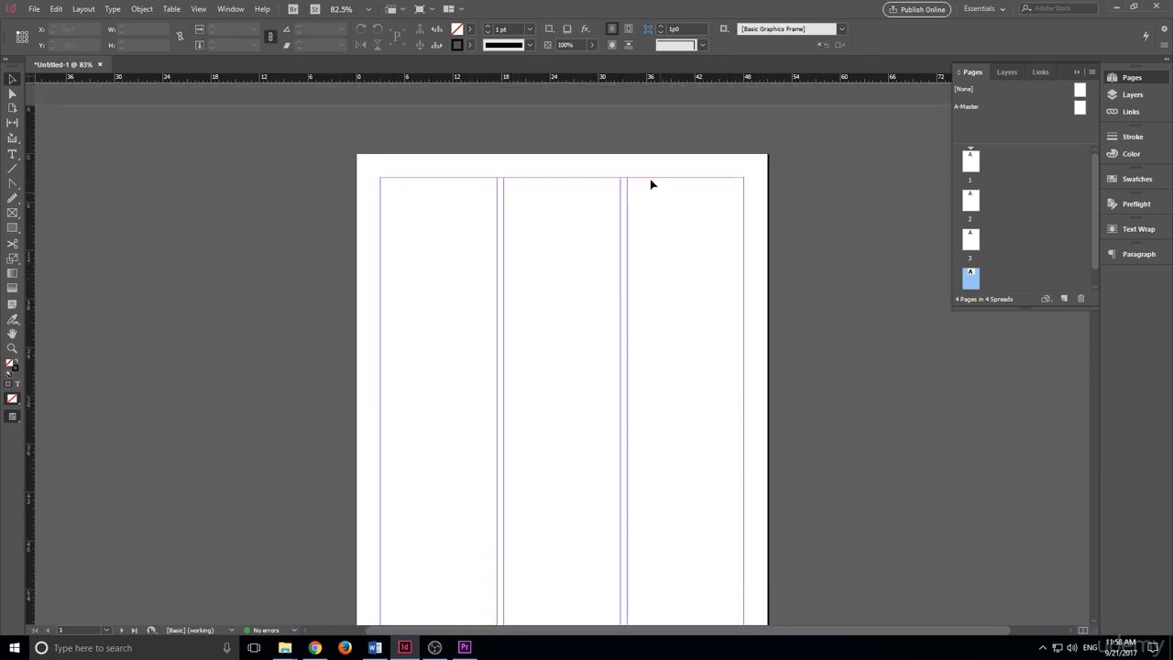
scroll(443, 296, down, 1)
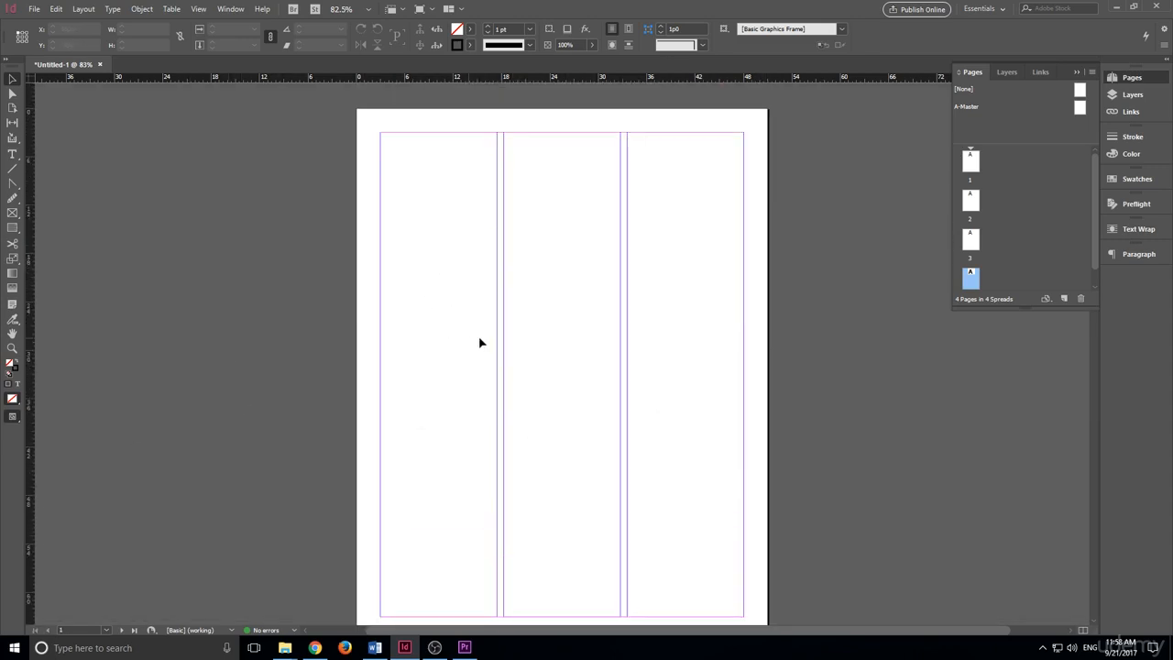
click(976, 164)
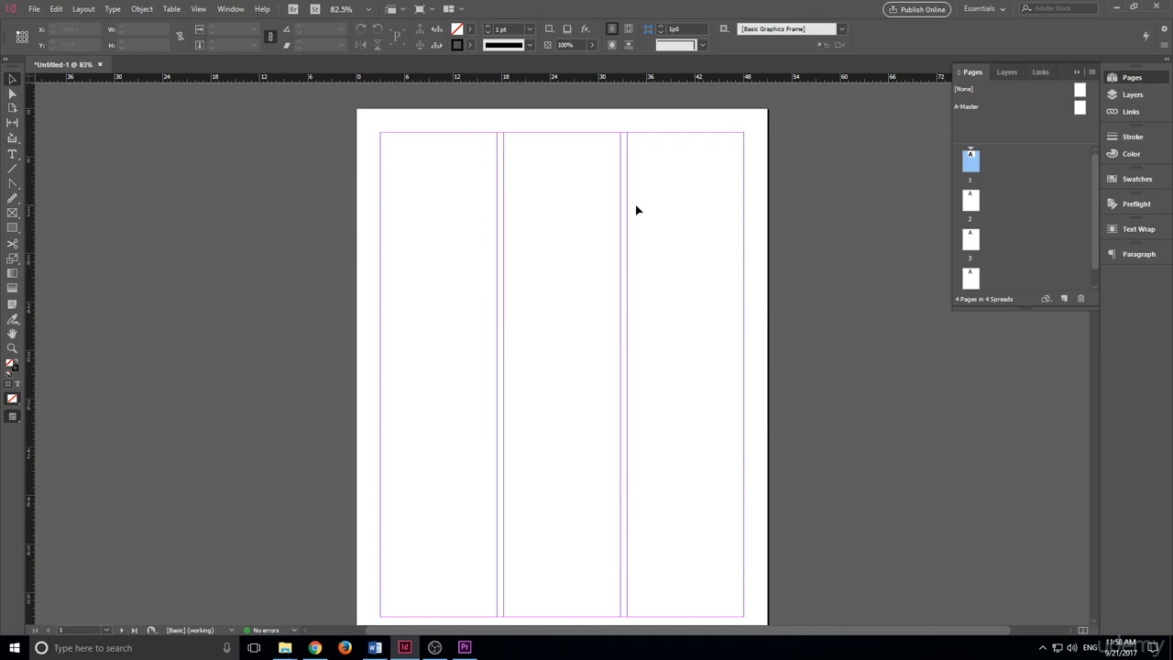
right_click(972, 163)
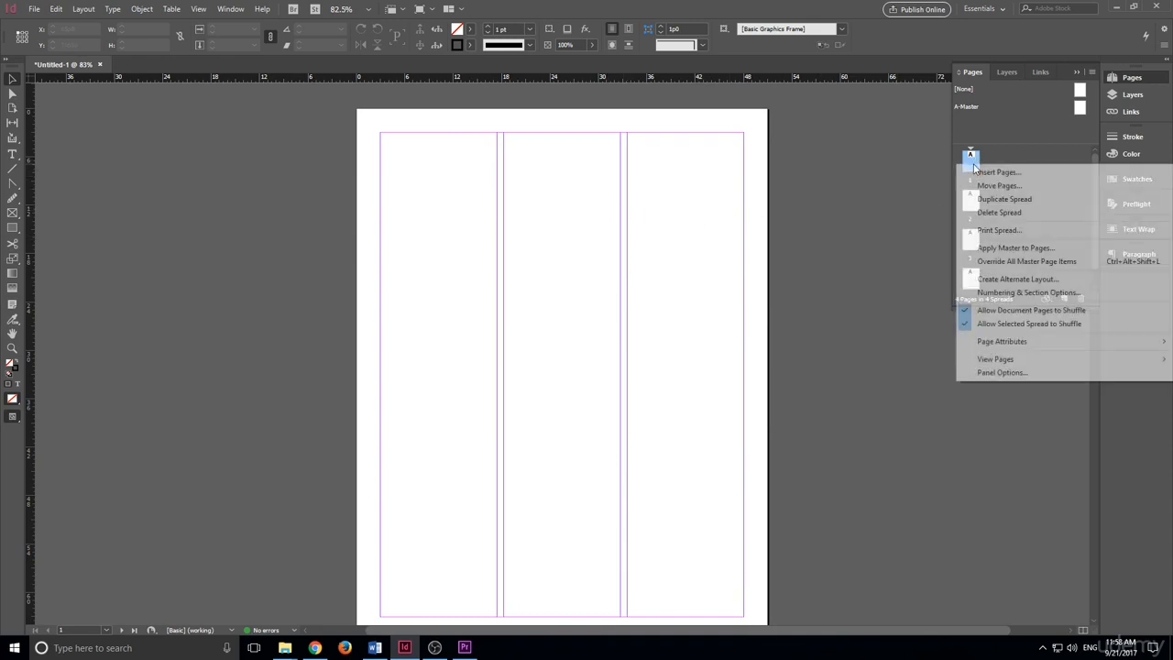
click(1016, 248)
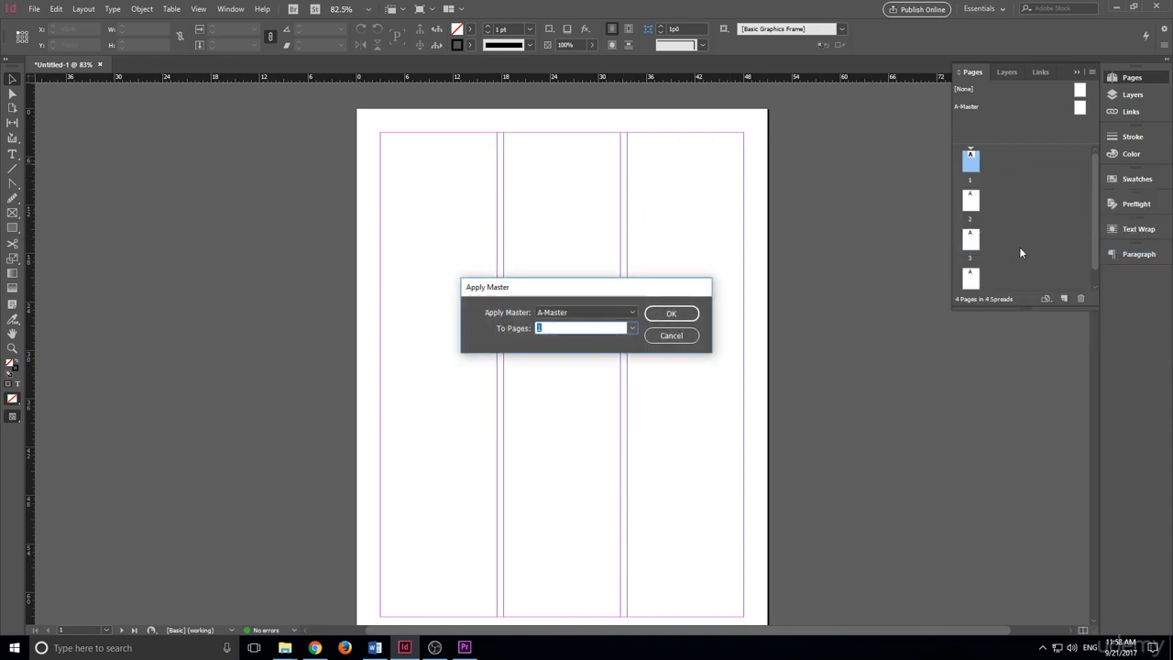
click(668, 314)
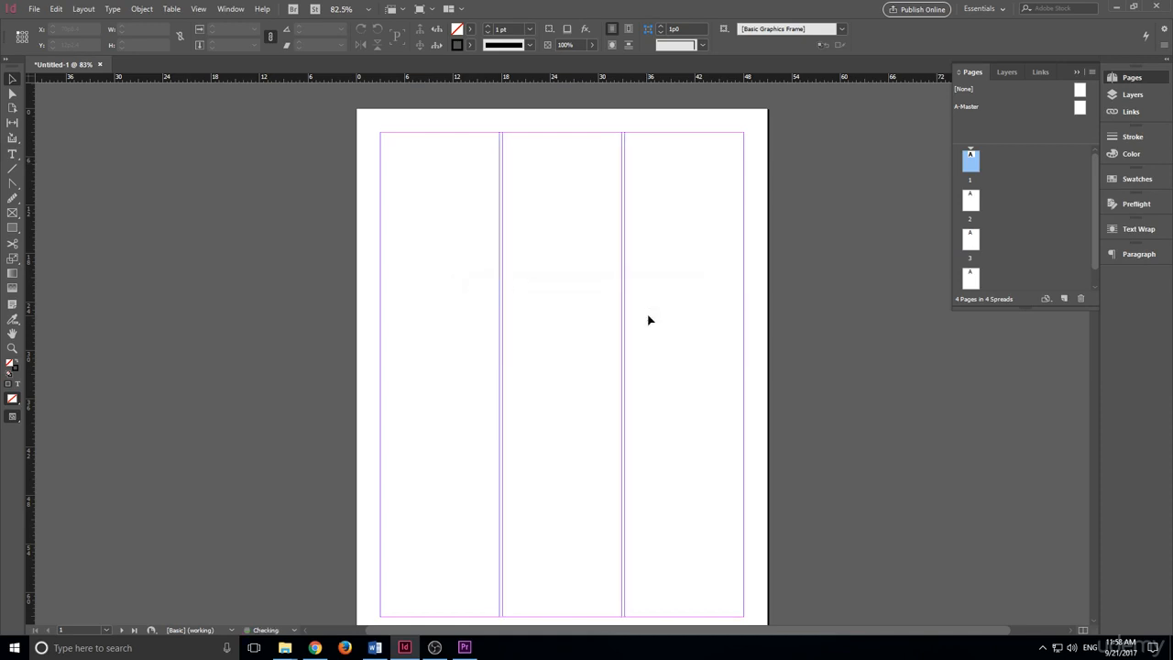
- Compare the column guides on page 1 with those on the other document pages
scroll(505, 174, down, 8)
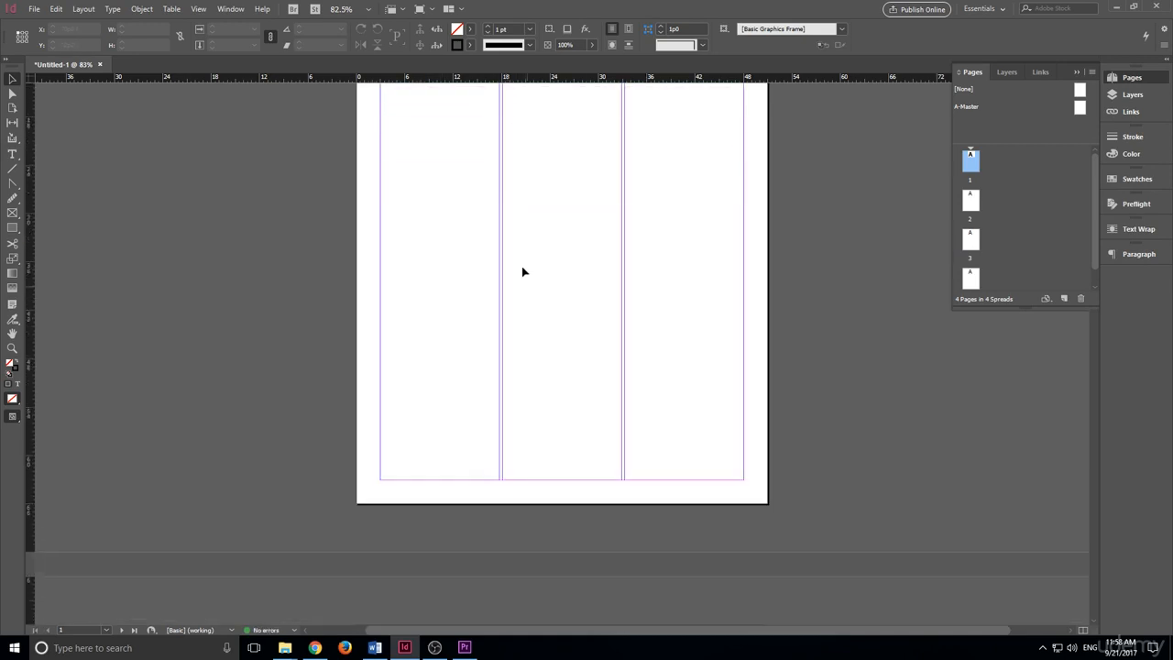
scroll(523, 266, up, 1)
scroll(535, 229, up, 3)
scroll(536, 230, down, 10)
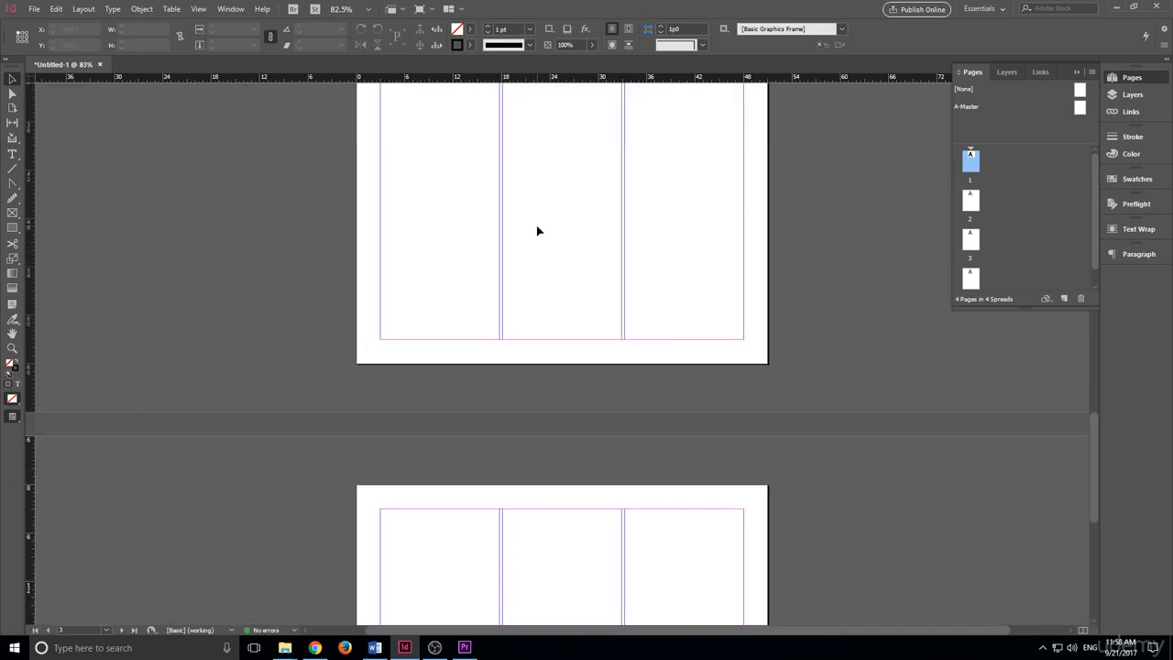
scroll(649, 262, down, 10)
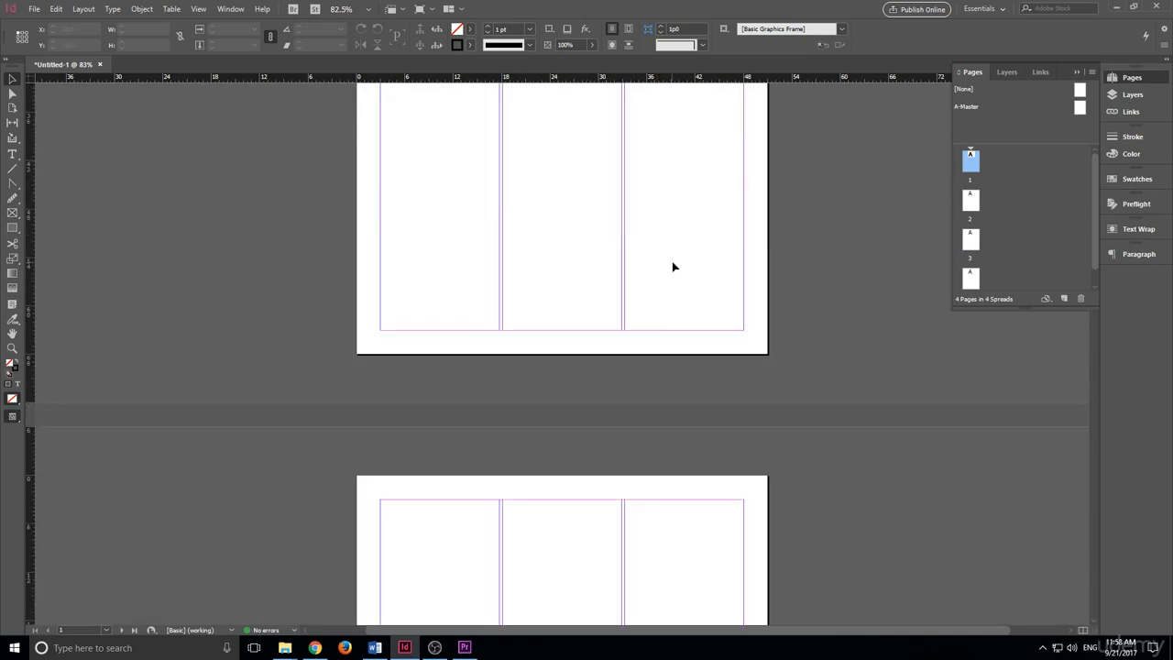
scroll(673, 267, down, 3)
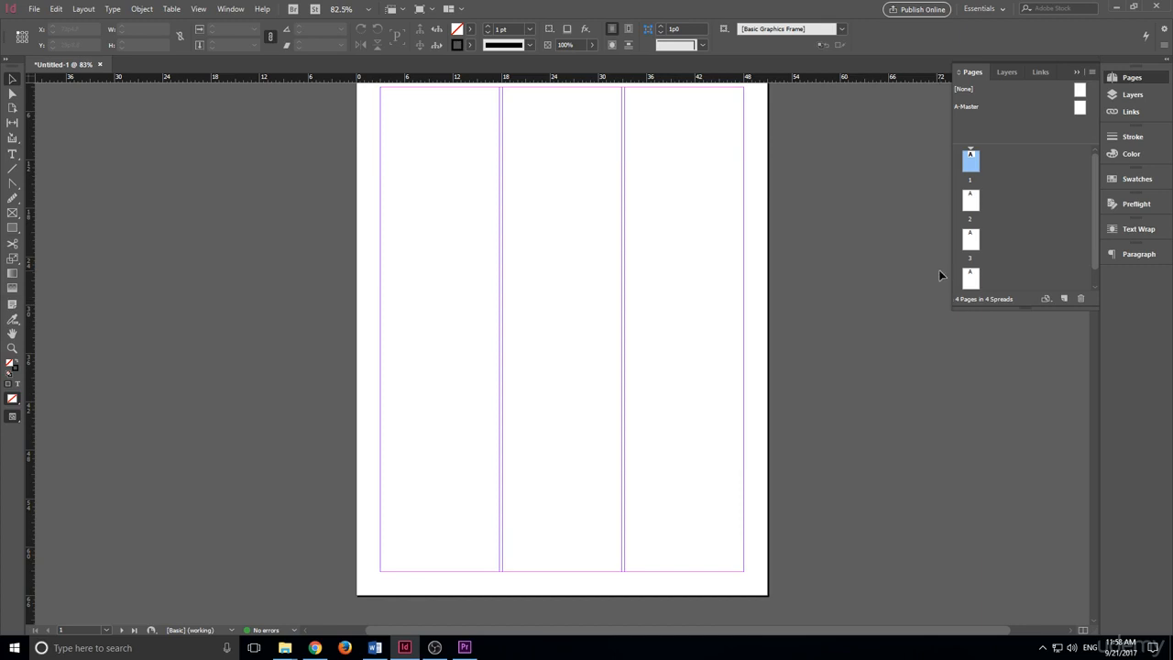
- Set the column gutter of the A-Master page to 0p11 in Margins and Columns
double_click(1079, 108)
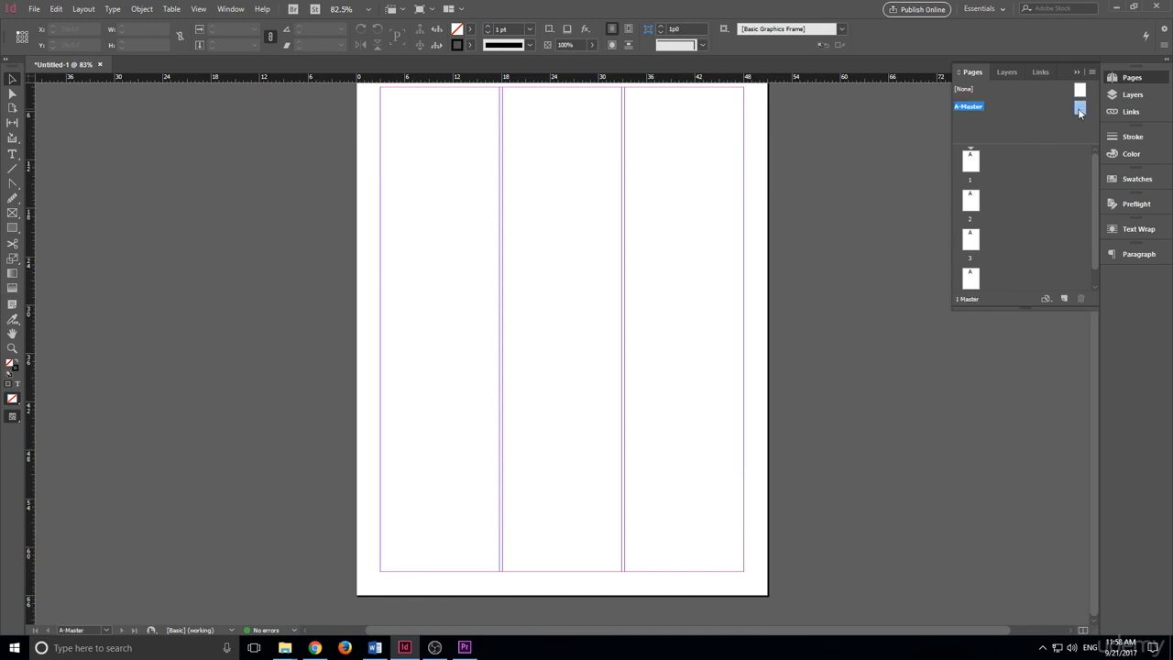
scroll(935, 169, up, 2)
click(84, 9)
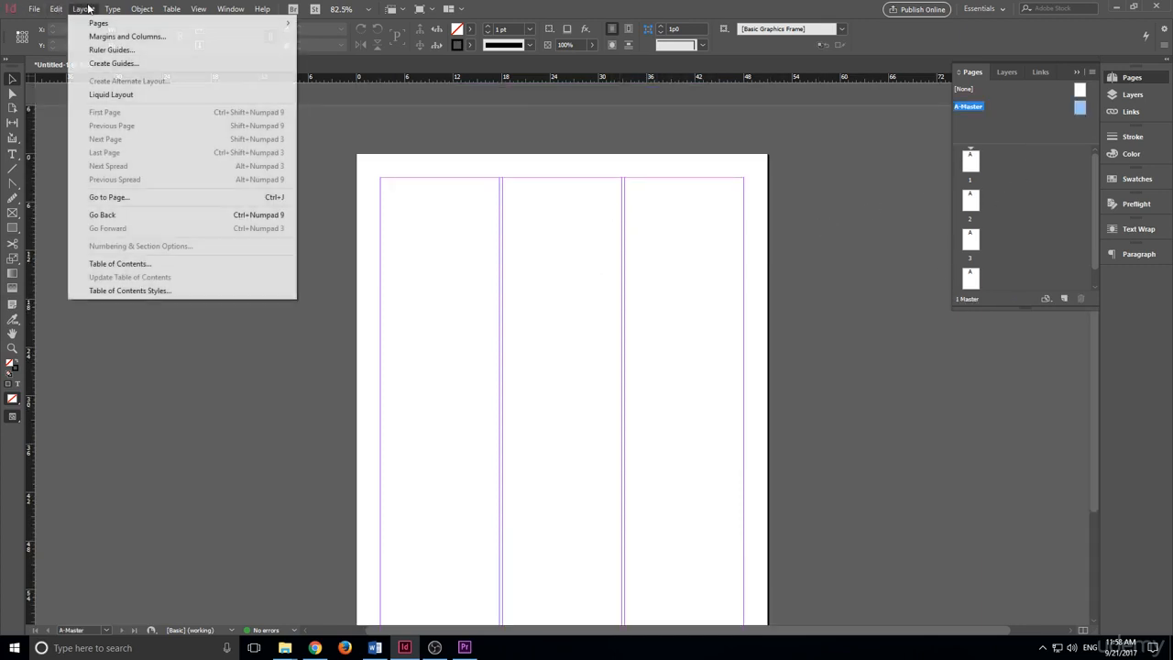
click(129, 34)
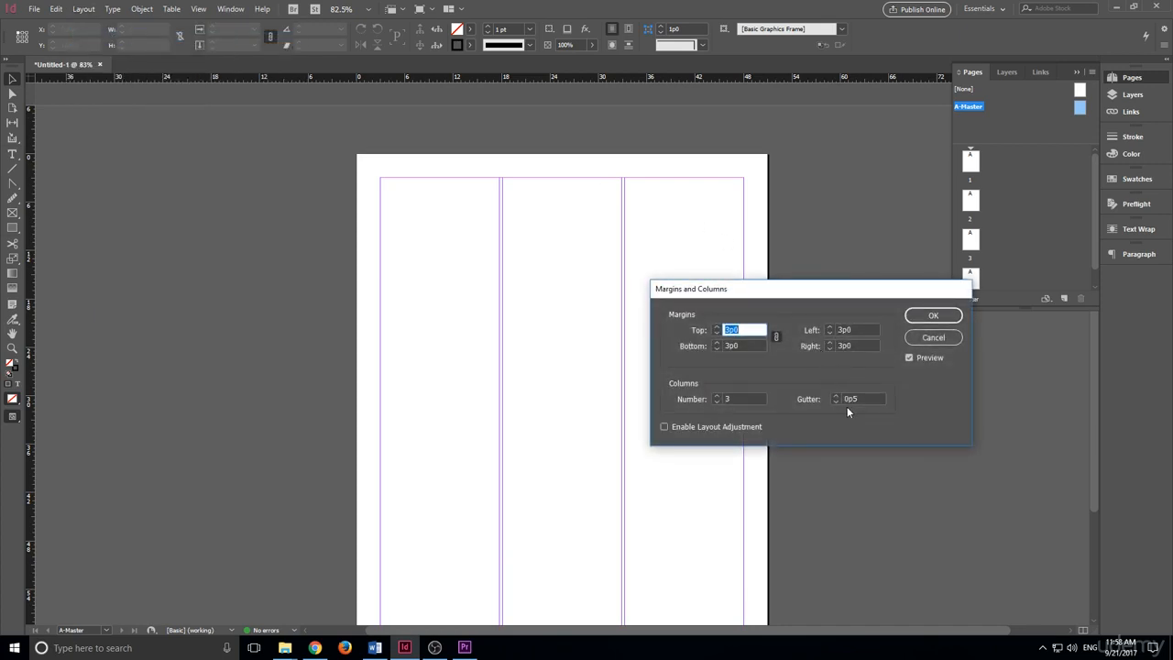
click(835, 397)
click(836, 397)
click(835, 397)
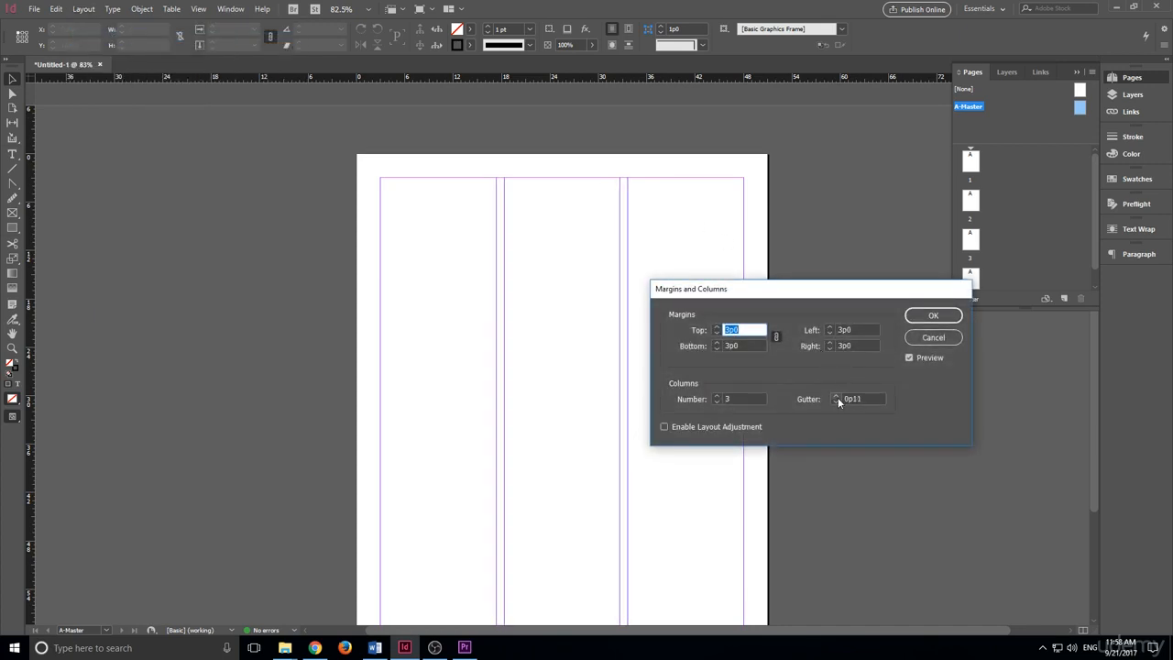
click(931, 316)
- Return to page 1 and check the column gutters throughout the document pages
double_click(970, 162)
scroll(807, 183, down, 5)
scroll(641, 358, up, 1)
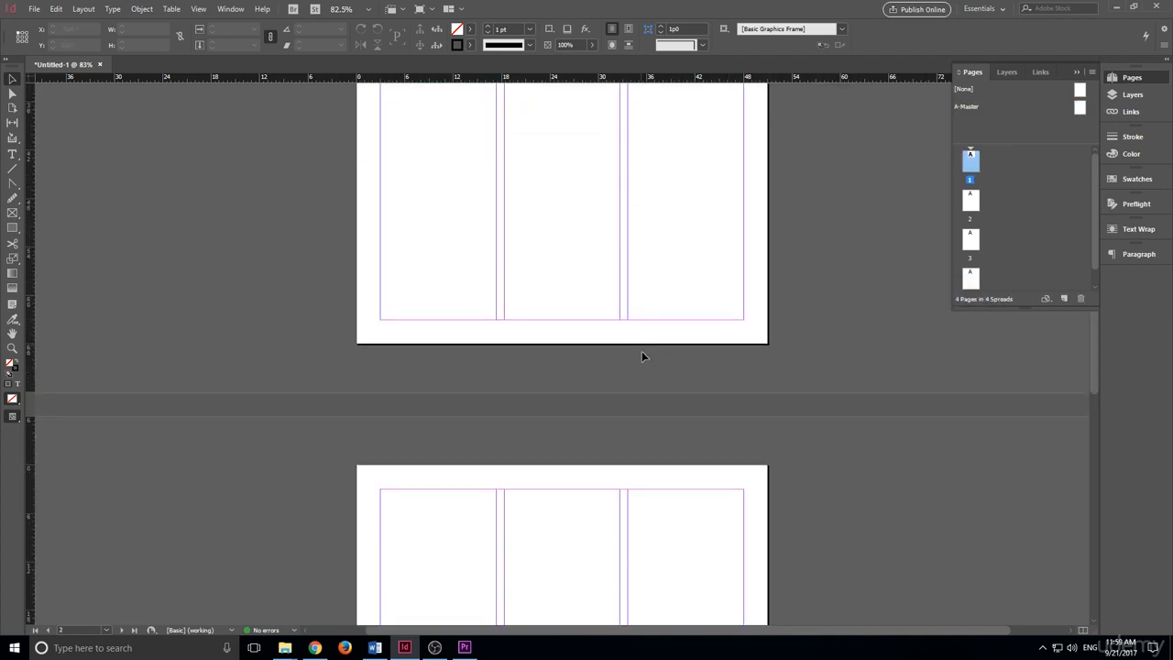
scroll(645, 360, down, 8)
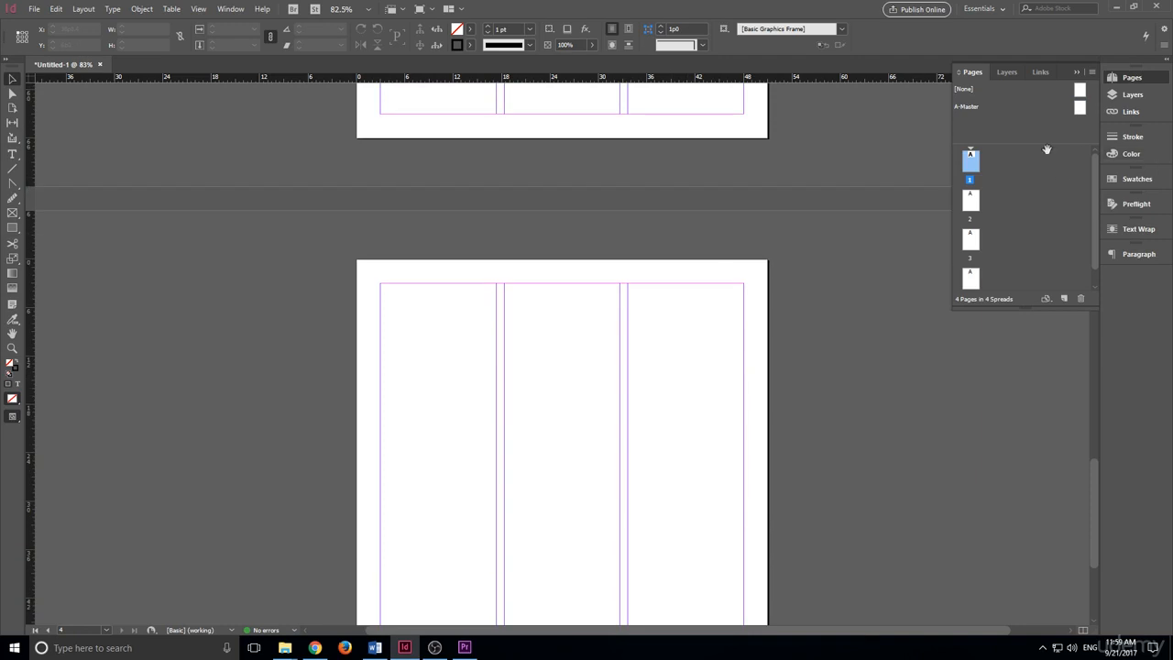
- Review the column guides from page 4 back to page 1 to check the gutter width
scroll(727, 301, up, 10)
scroll(730, 318, up, 8)
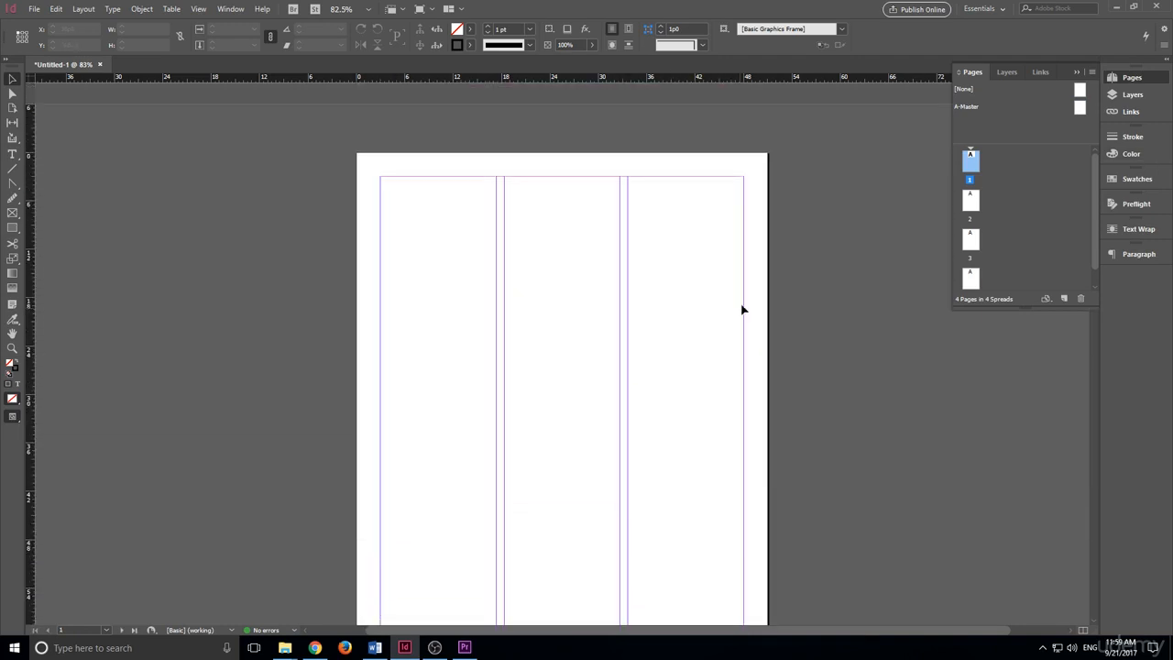
scroll(742, 310, down, 3)
scroll(744, 307, up, 1)
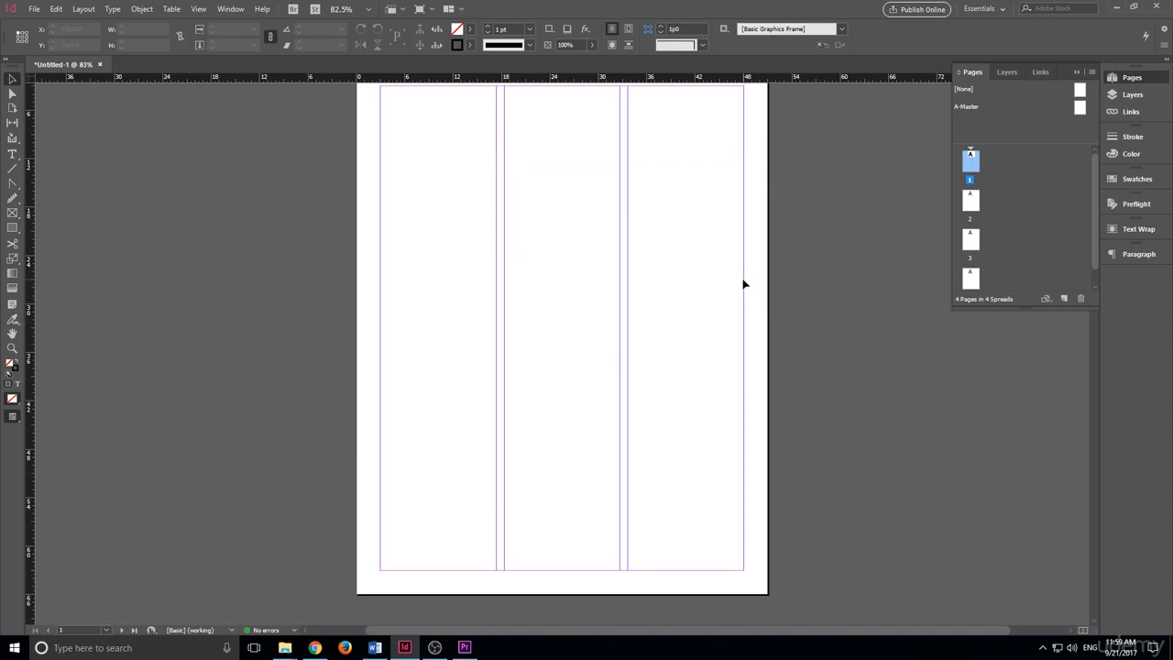
scroll(744, 284, down, 2)
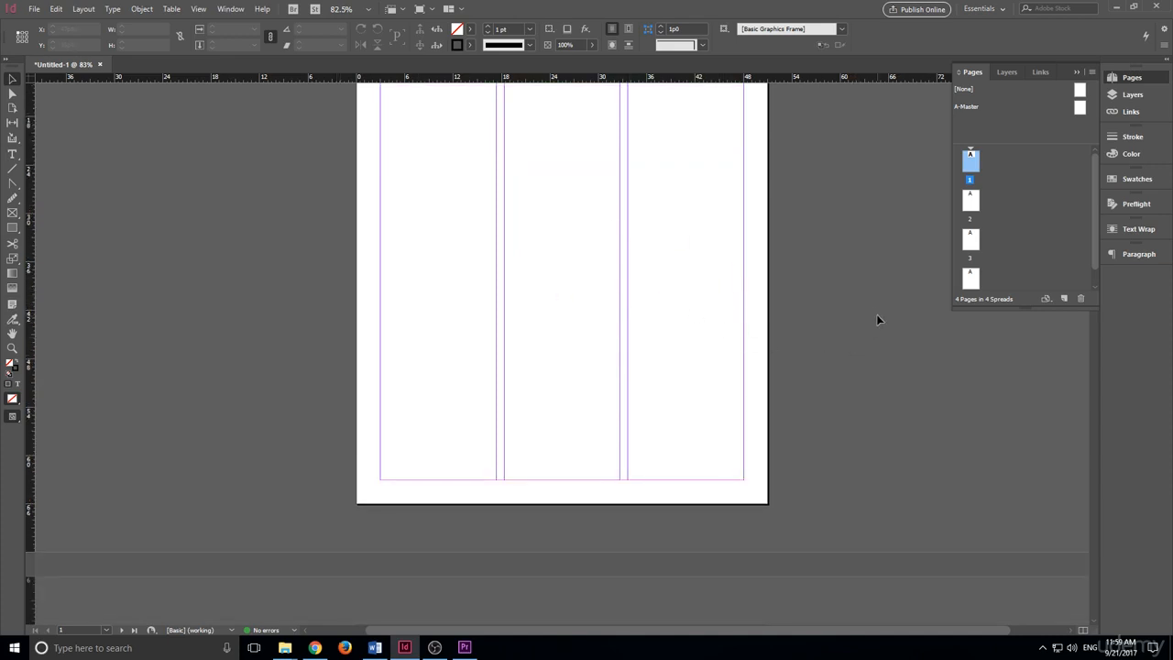
scroll(846, 324, up, 3)
scroll(844, 324, down, 1)
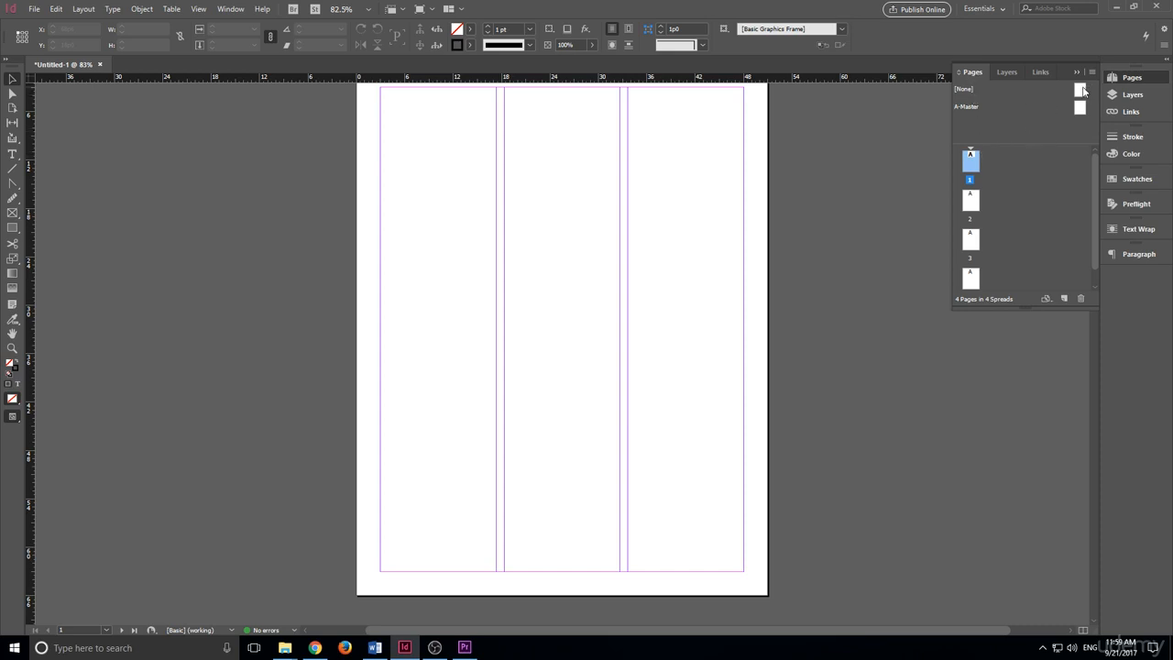
- Apply the [None] master to page 1 to detach it from A-Master
drag(1082, 90, 976, 168)
scroll(735, 220, up, 3)
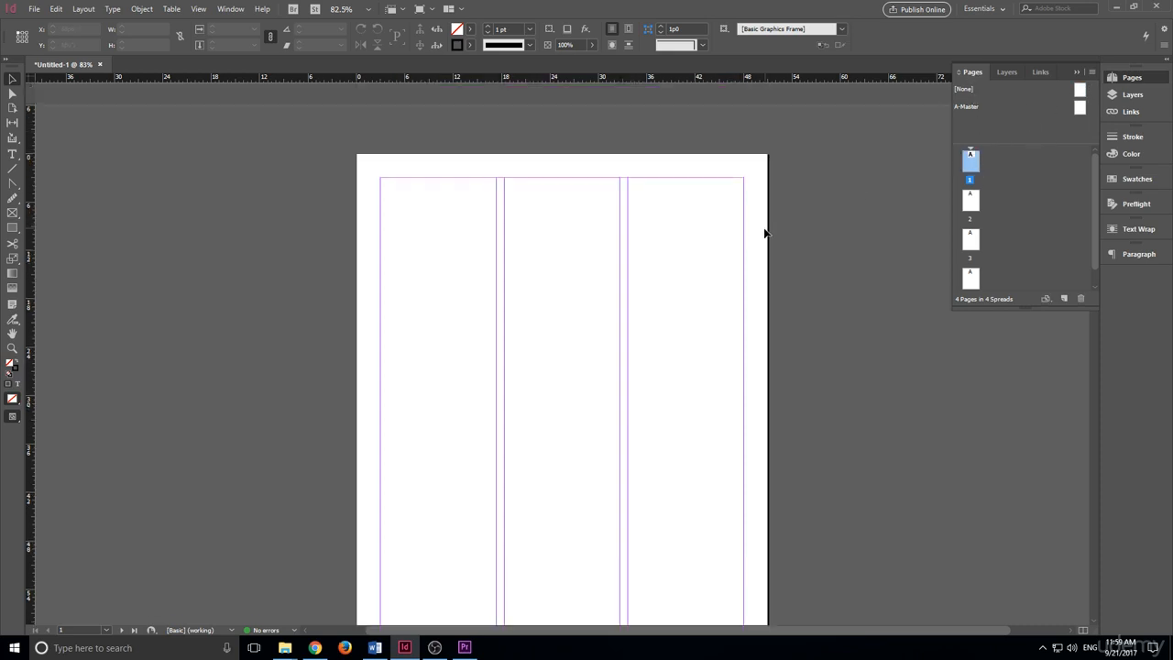
scroll(756, 226, down, 3)
scroll(749, 220, up, 3)
right_click(973, 168)
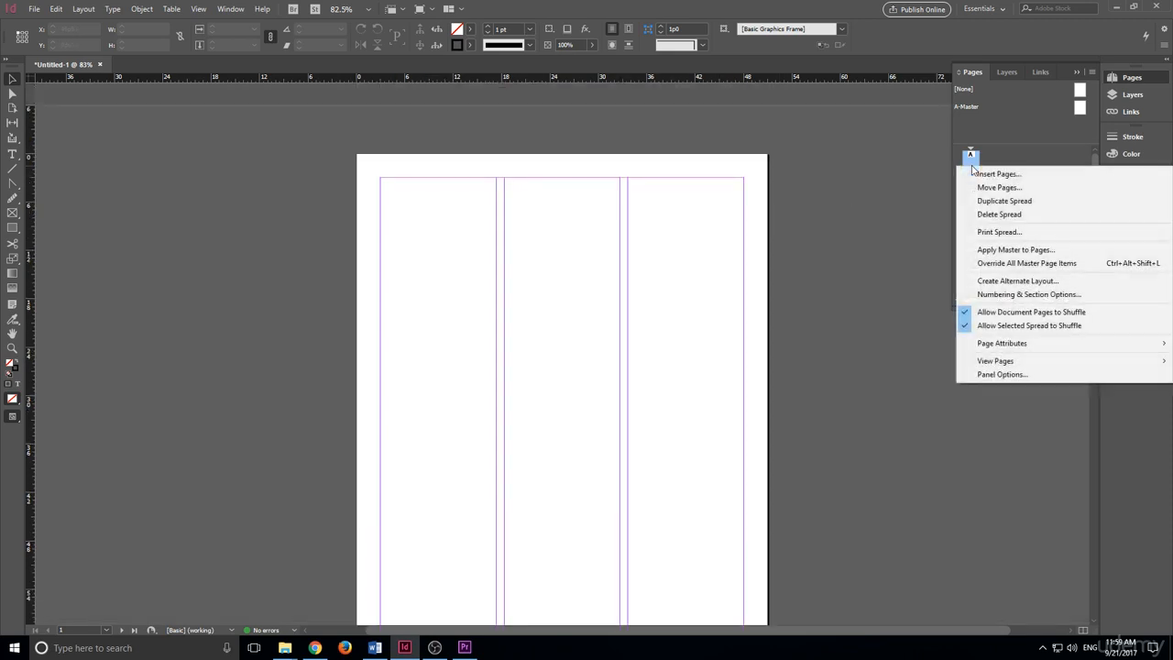
click(1021, 251)
click(577, 313)
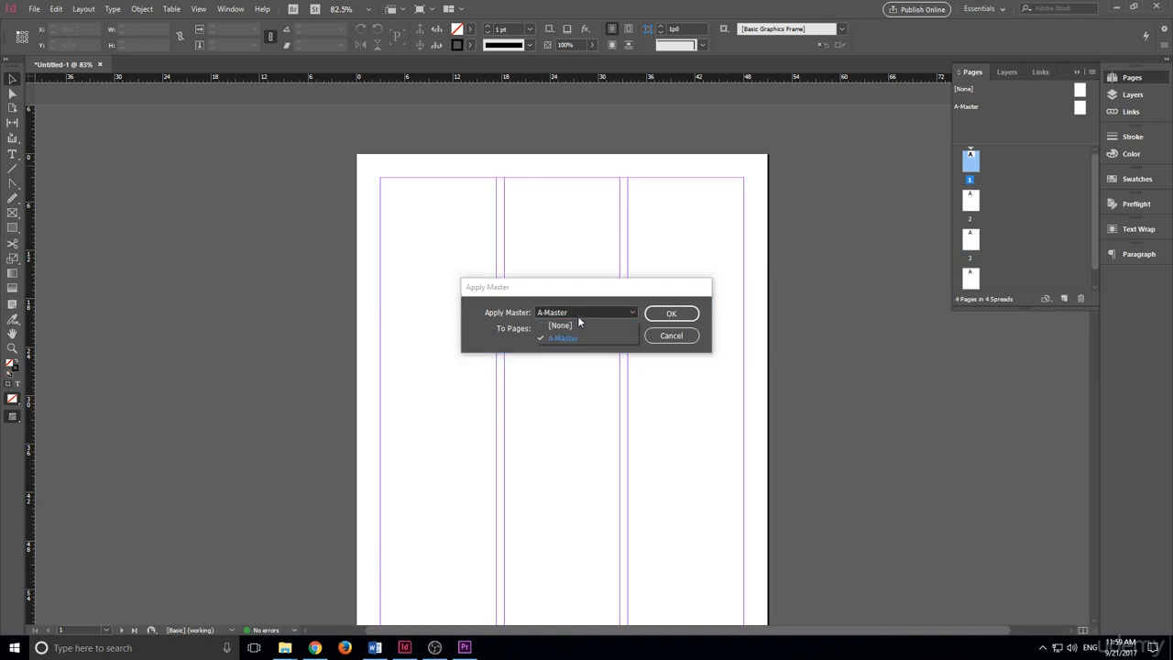
click(577, 323)
click(666, 314)
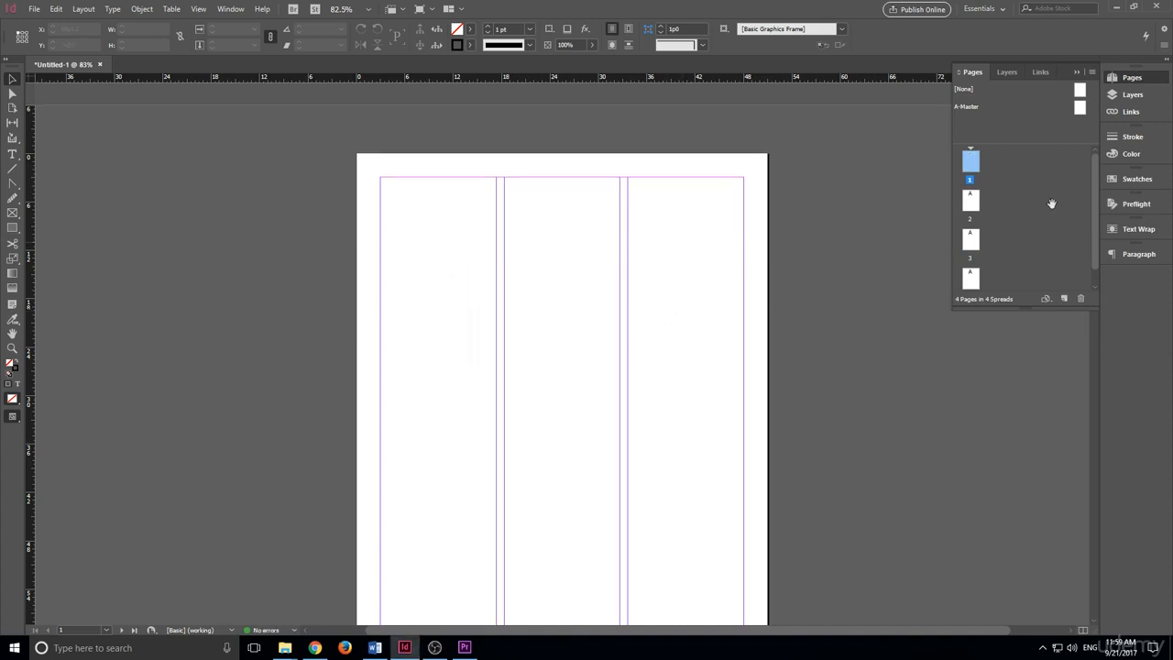
- Go to page 1 and compare its column guides with those on page 2
double_click(974, 164)
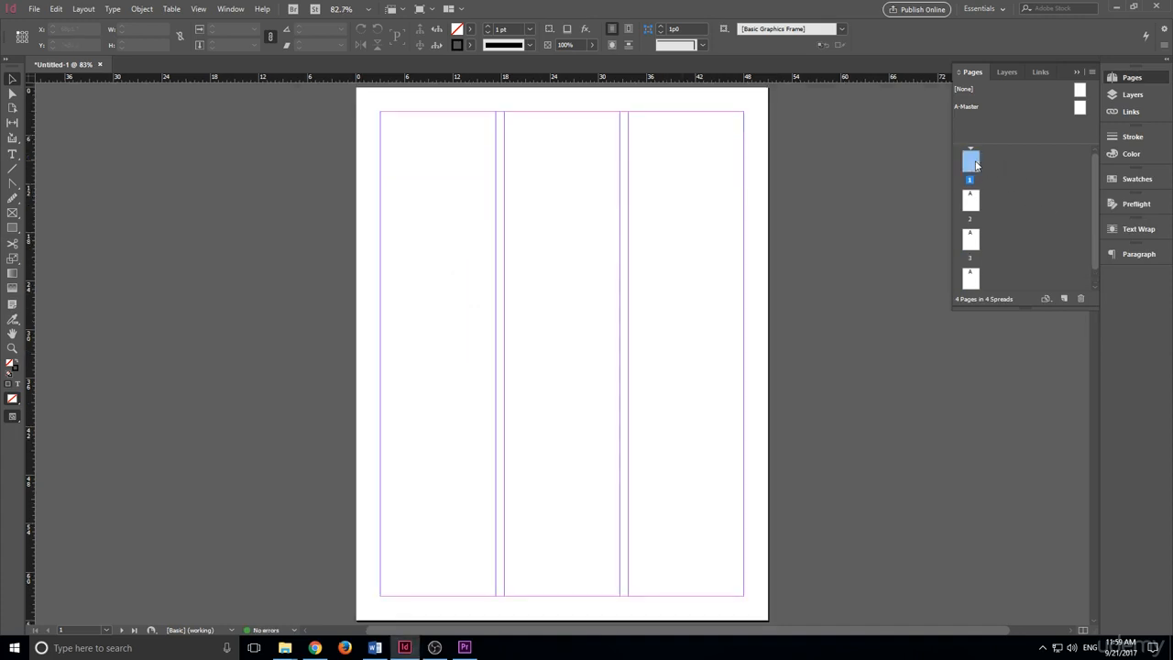
scroll(705, 210, up, 2)
scroll(686, 201, down, 10)
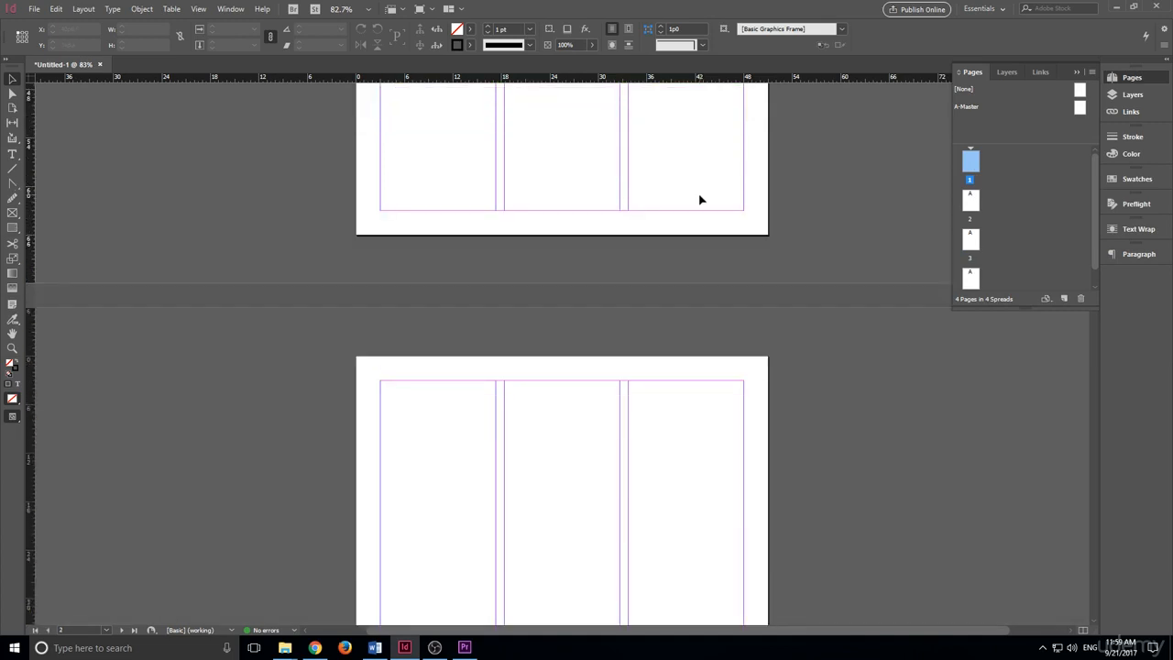
scroll(699, 196, up, 10)
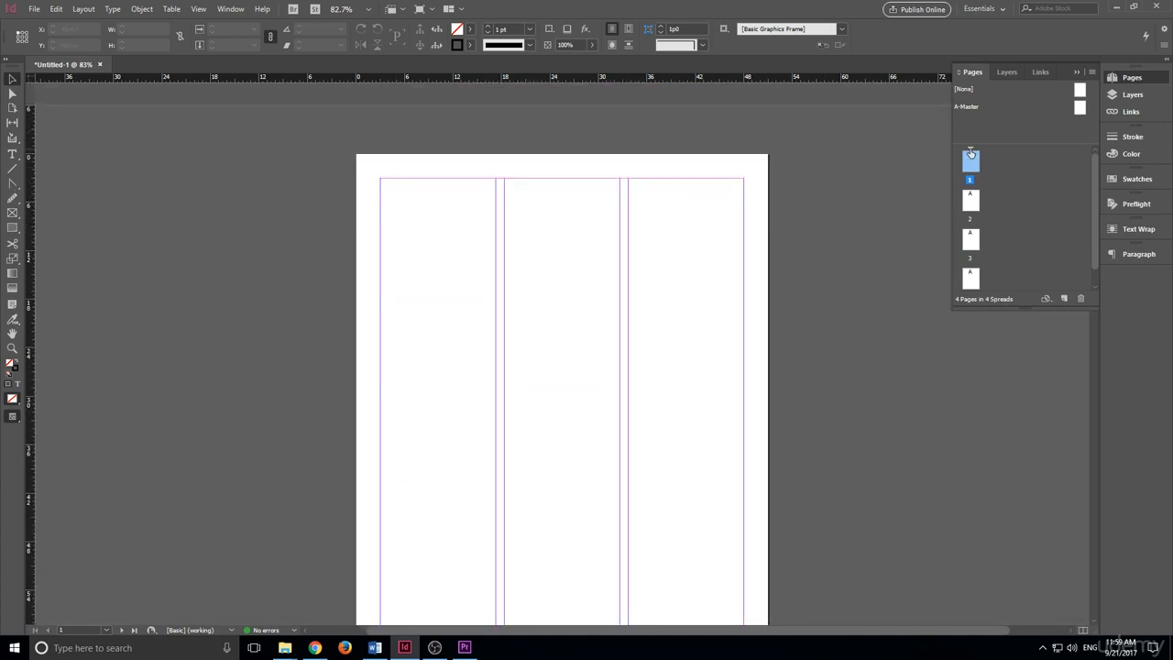
scroll(607, 220, down, 1)
scroll(641, 240, down, 10)
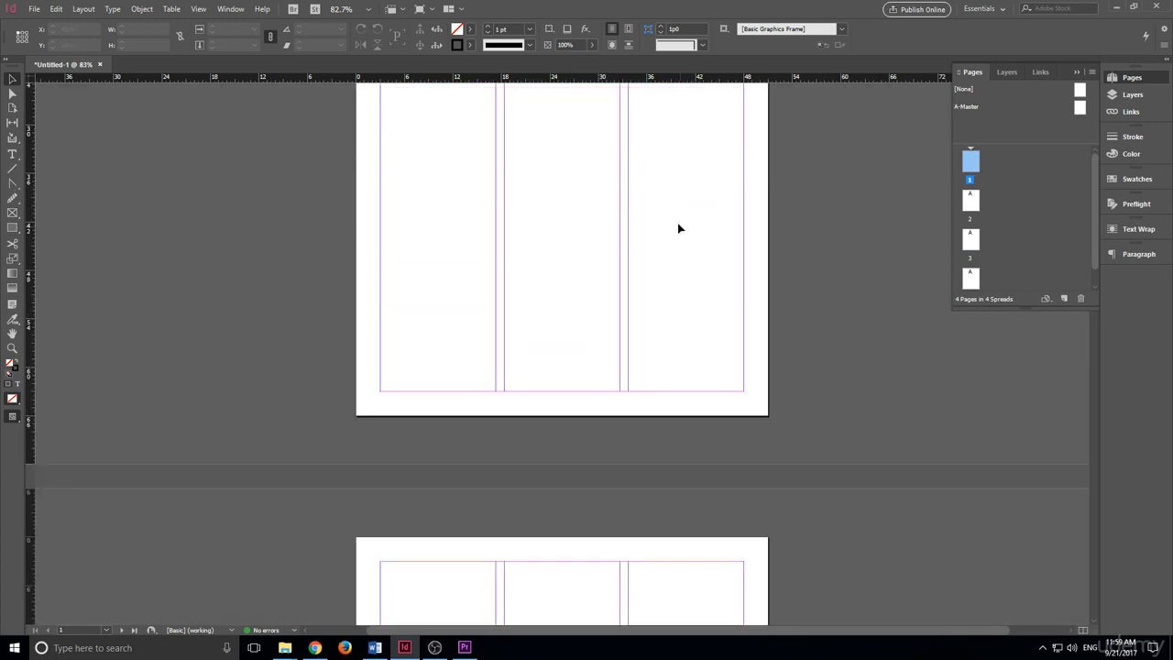
scroll(675, 197, up, 8)
scroll(683, 211, up, 2)
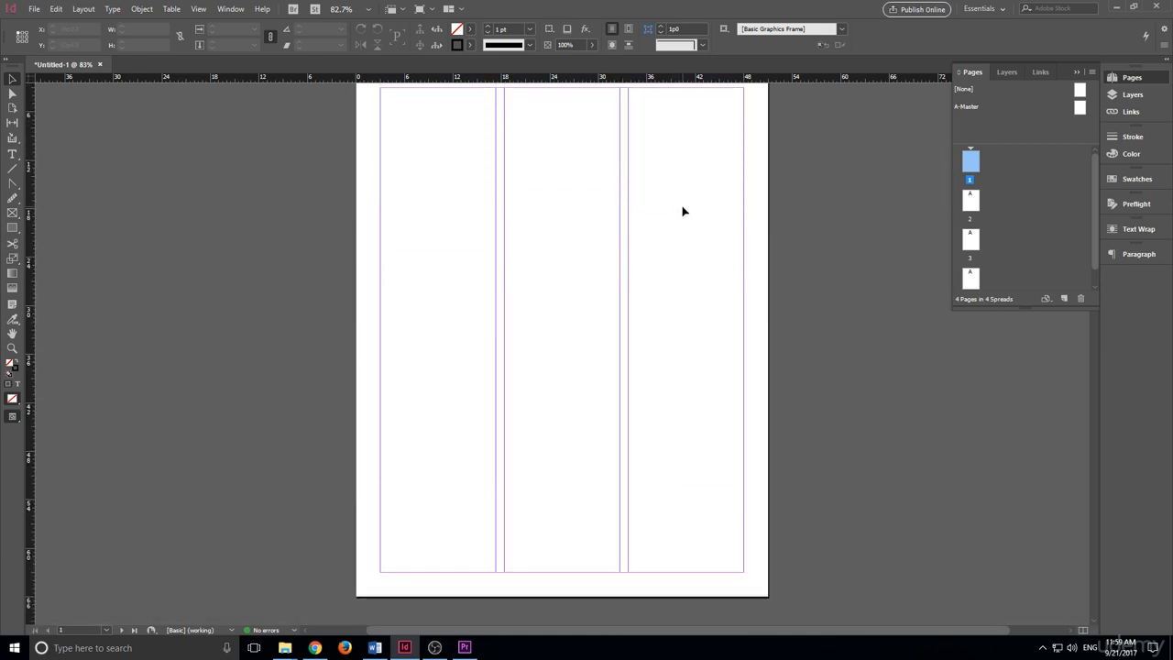
scroll(684, 210, down, 1)
scroll(679, 197, up, 1)
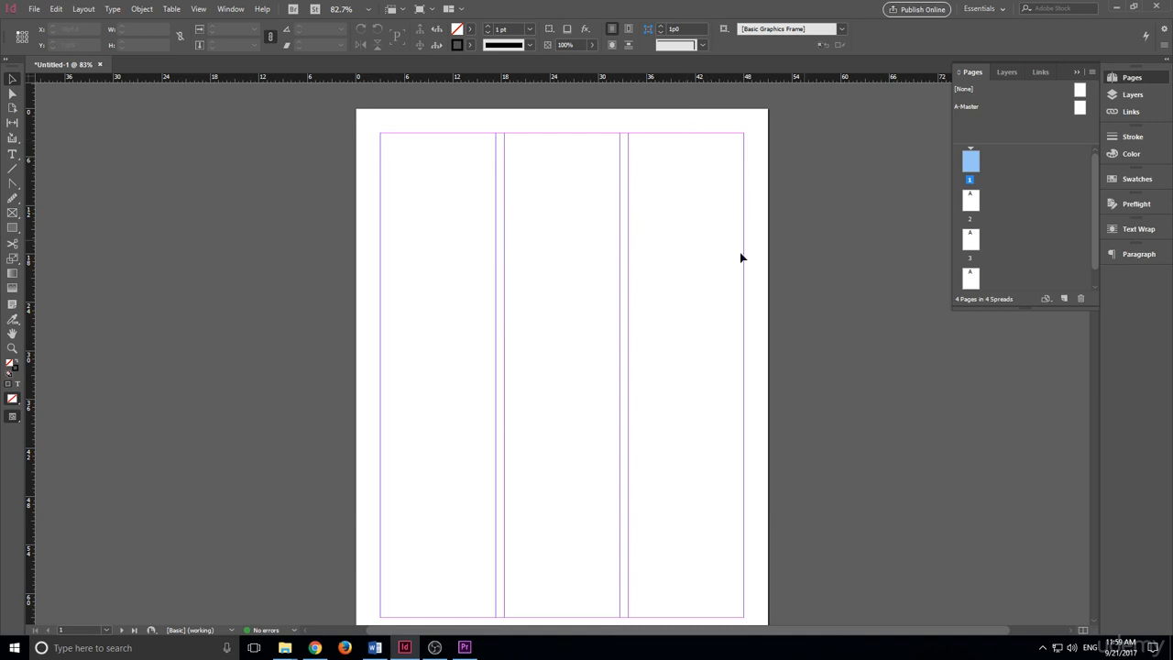
scroll(632, 224, down, 1)
- Set the number of columns on the A-Master page to 4 in Margins and Columns
click(83, 8)
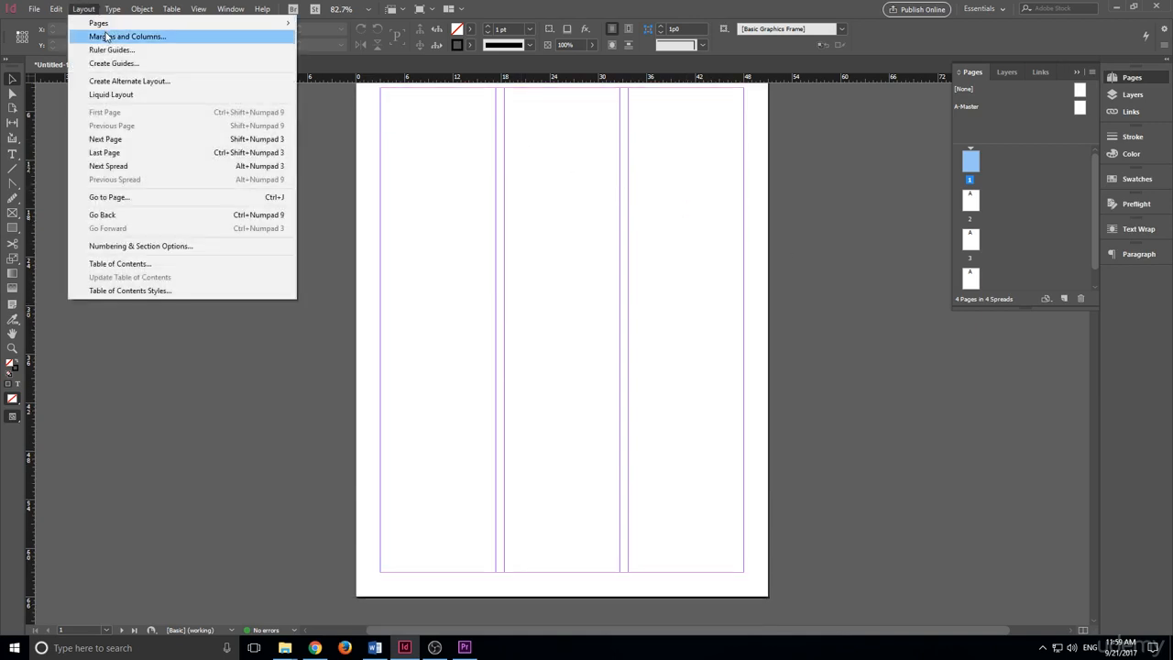
double_click(1080, 108)
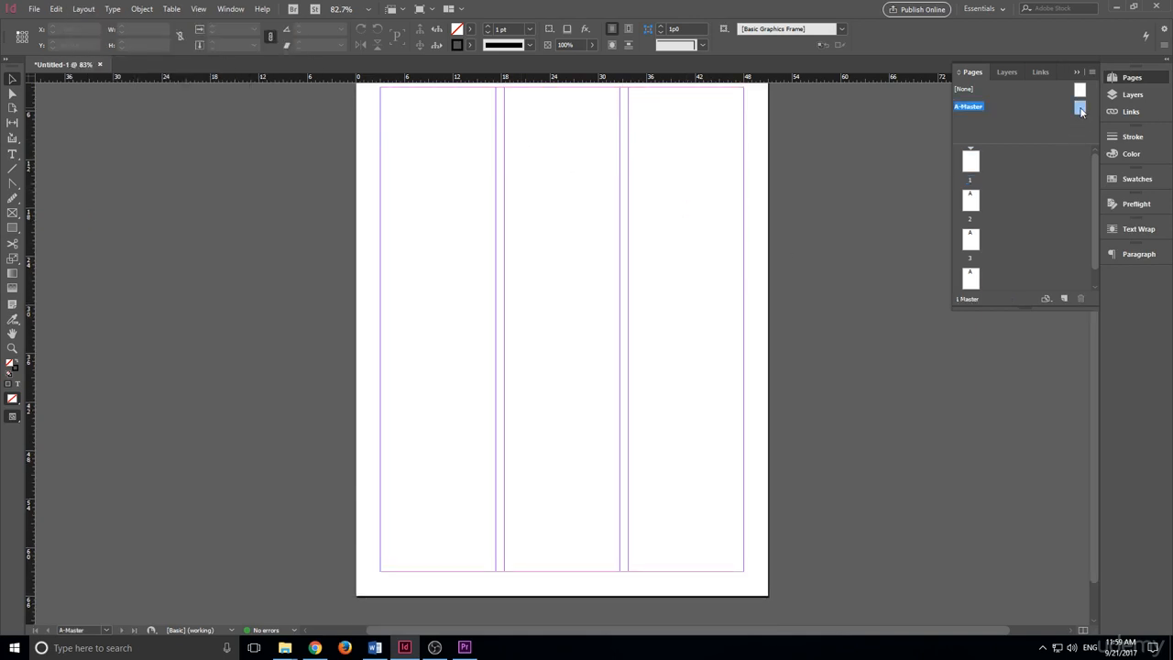
click(83, 8)
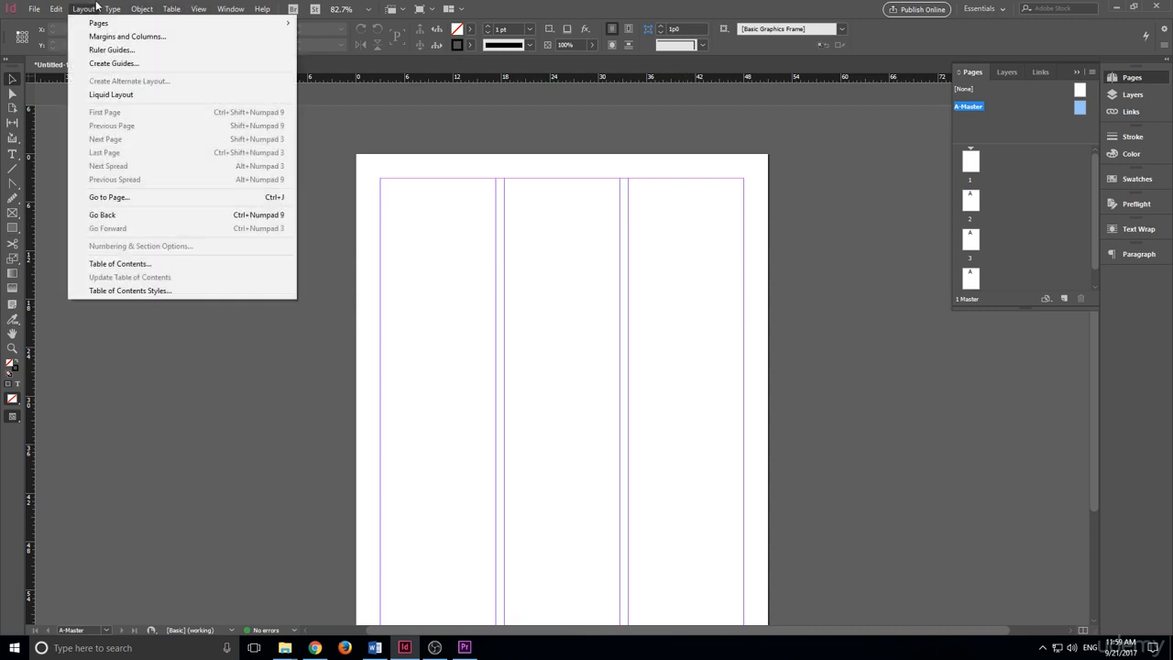
click(112, 36)
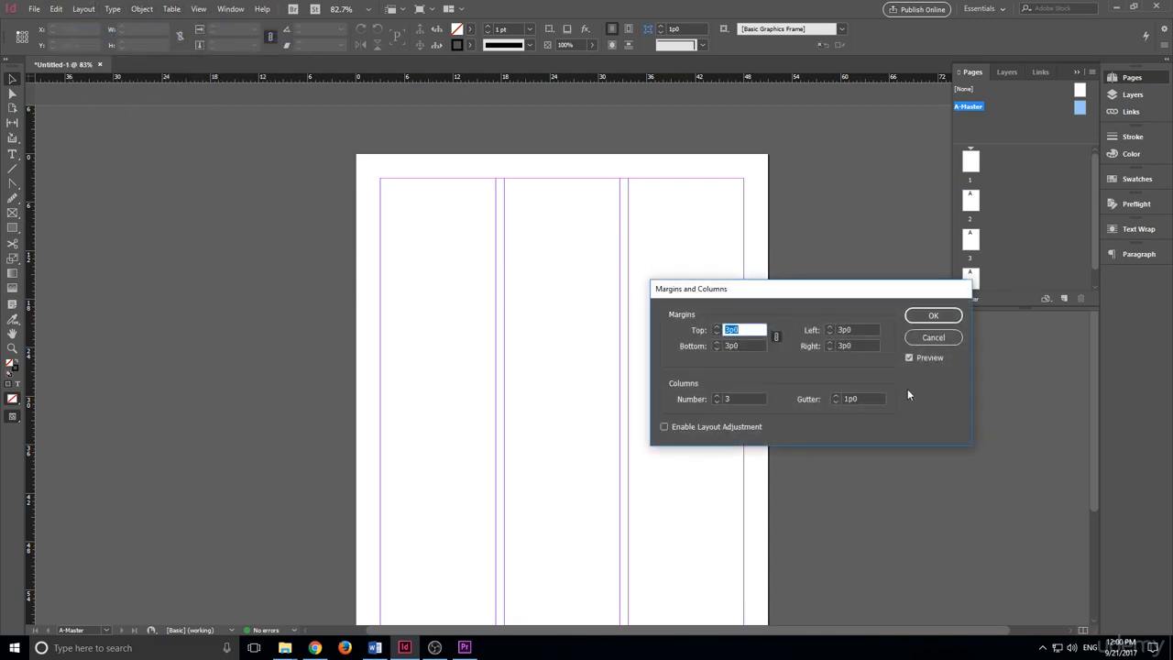
click(718, 396)
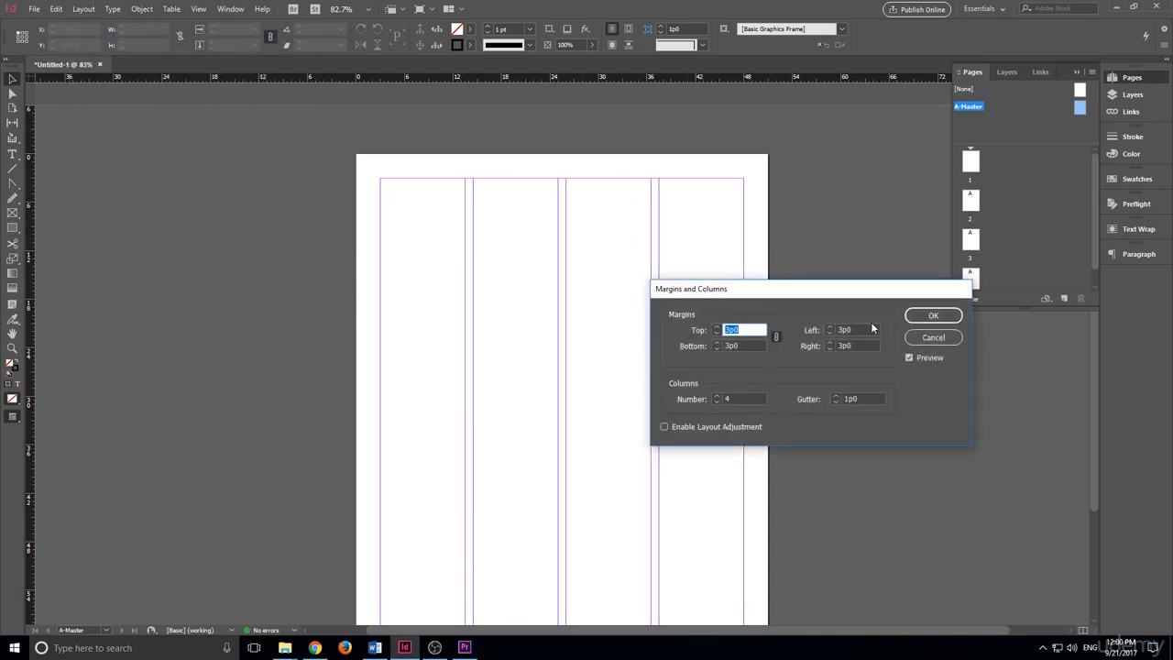
click(933, 314)
- Go to page 1 and compare its column layout with that of the following pages
double_click(970, 161)
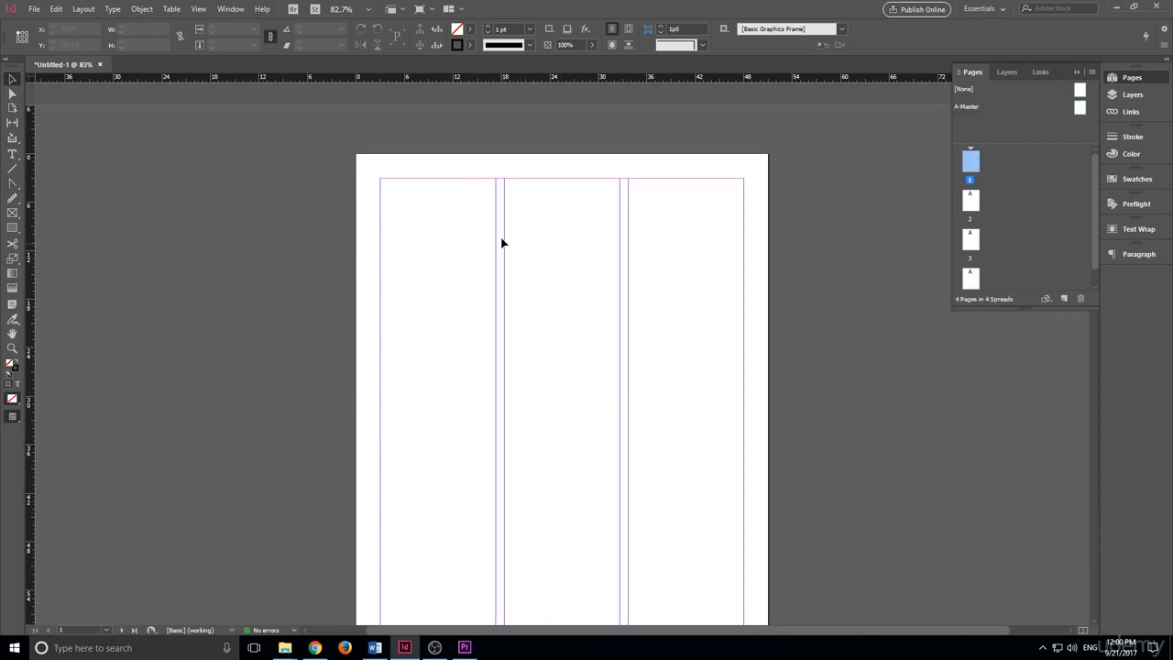
scroll(502, 243, down, 4)
scroll(537, 269, up, 1)
scroll(398, 211, down, 5)
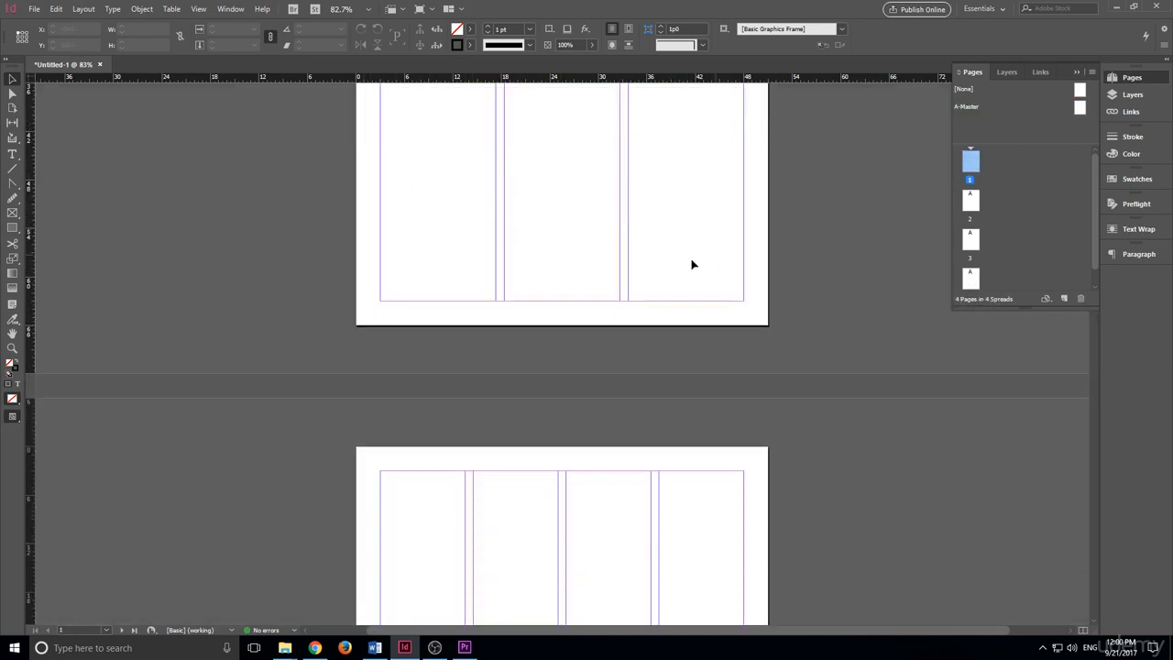
scroll(720, 505, down, 5)
scroll(733, 474, up, 9)
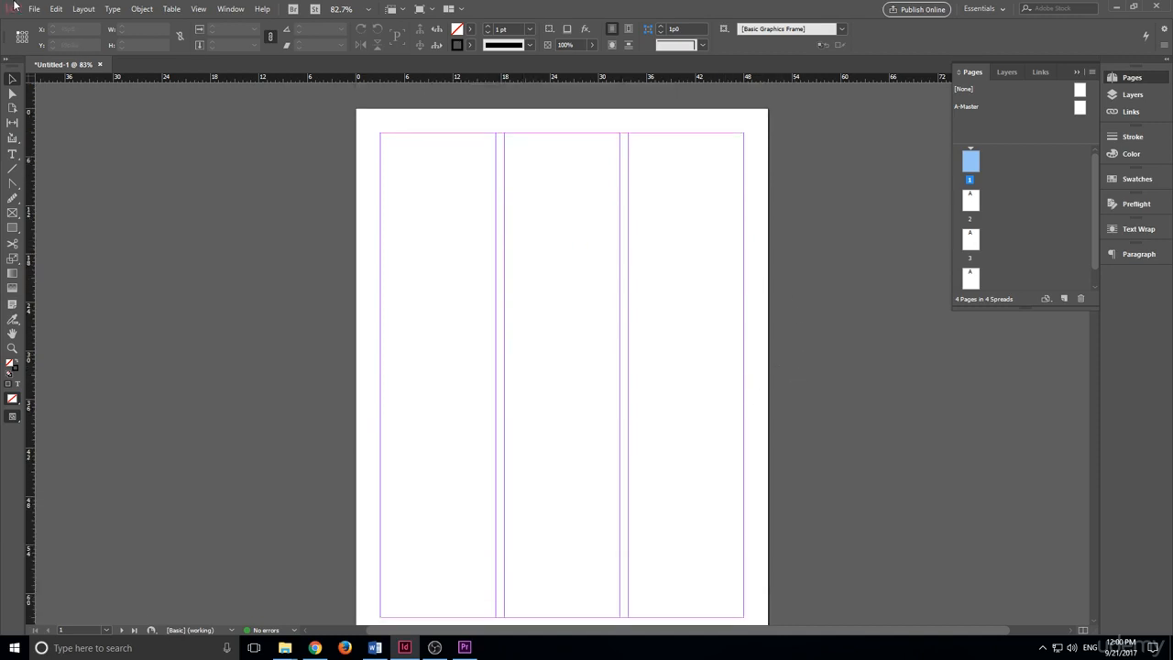
scroll(440, 379, down, 7)
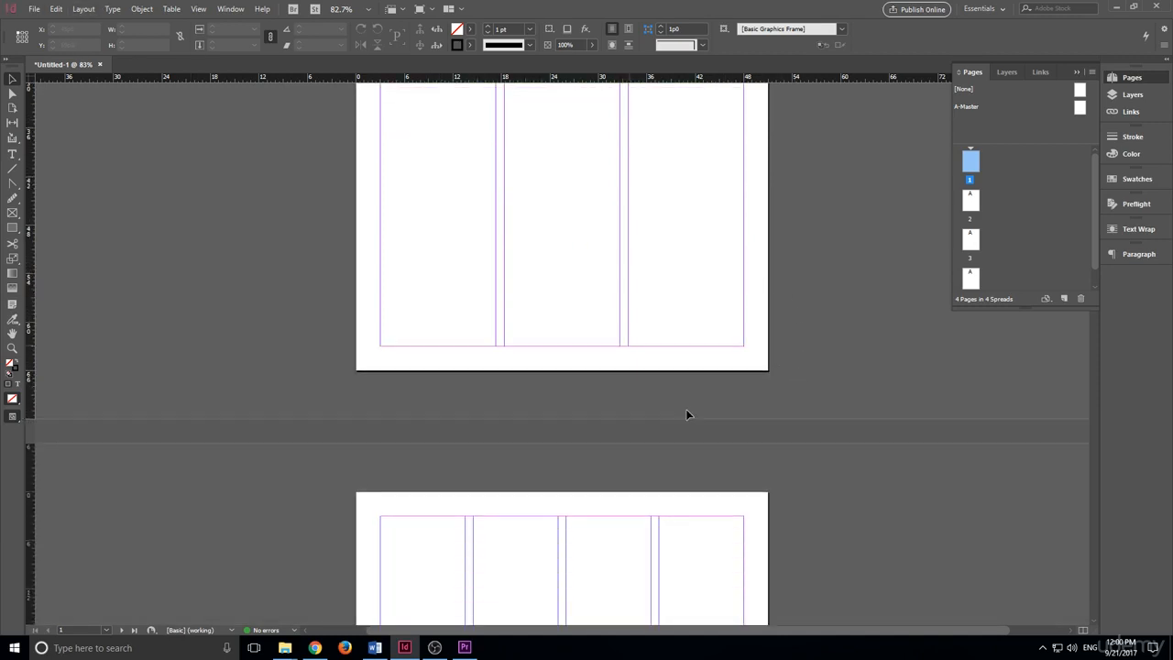
scroll(859, 495, up, 2)
scroll(859, 496, up, 5)
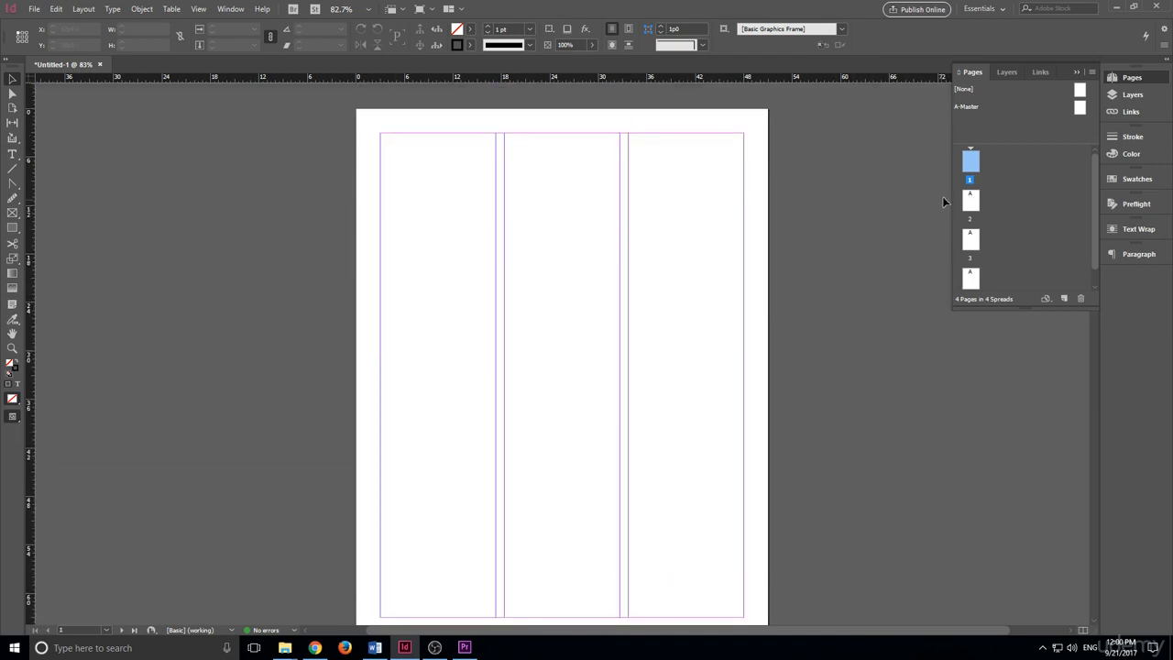
- Reapply the [None] master to page 1
right_click(975, 160)
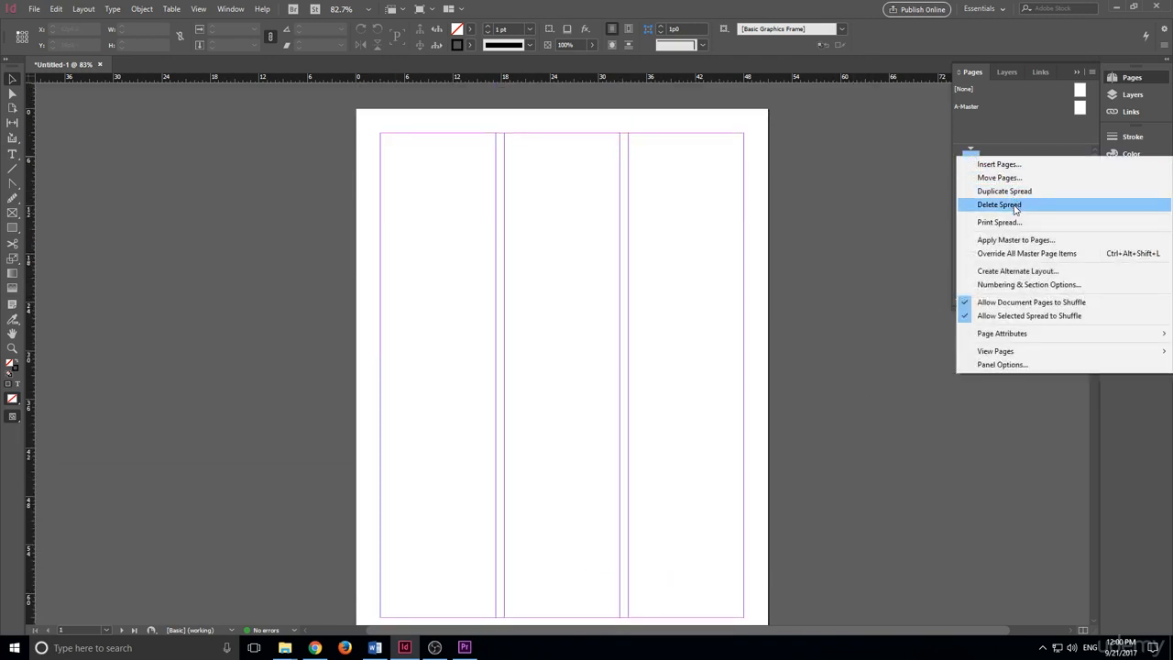
click(1024, 241)
click(669, 311)
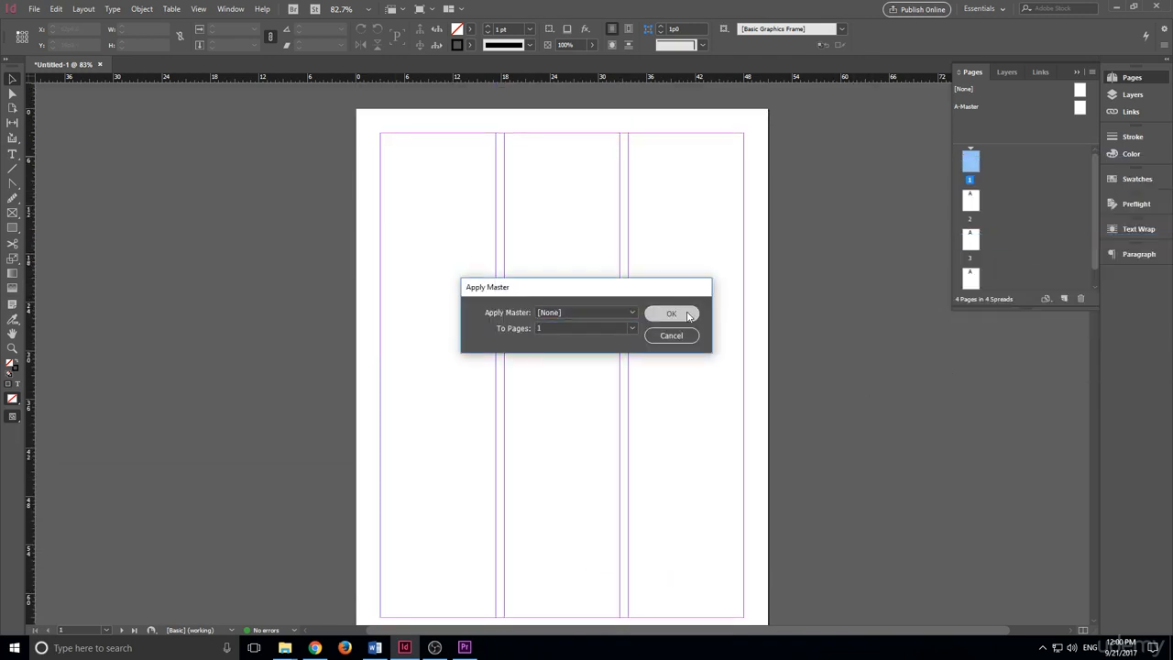
- Apply A-Master to page 1
right_click(971, 174)
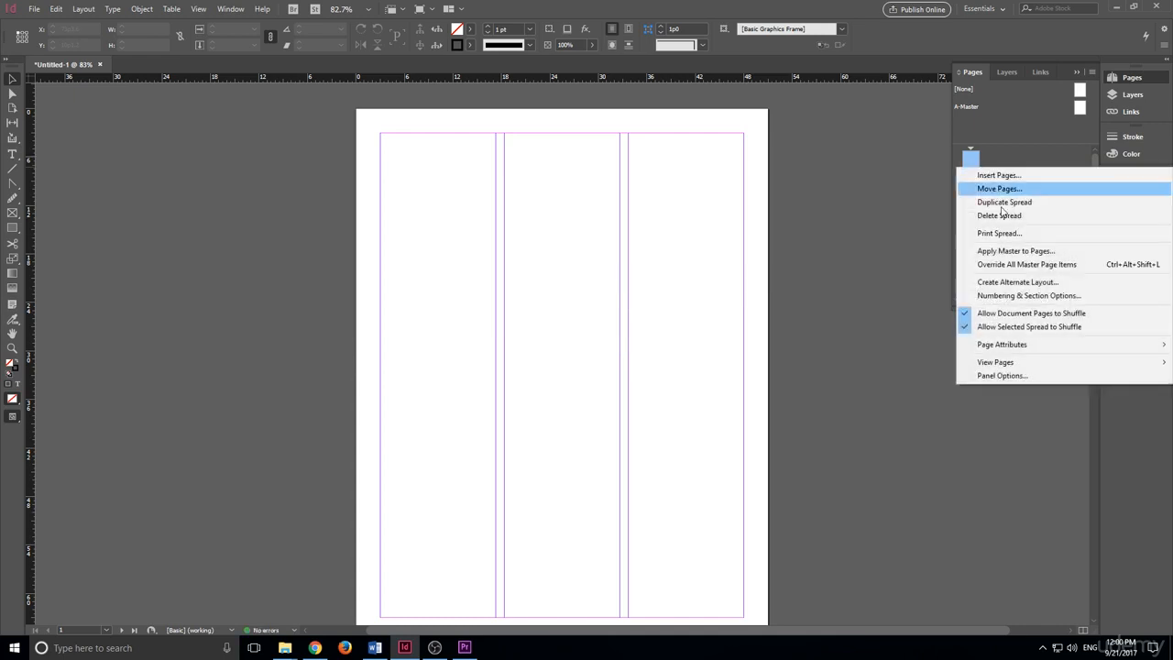
click(1017, 252)
click(571, 312)
click(568, 339)
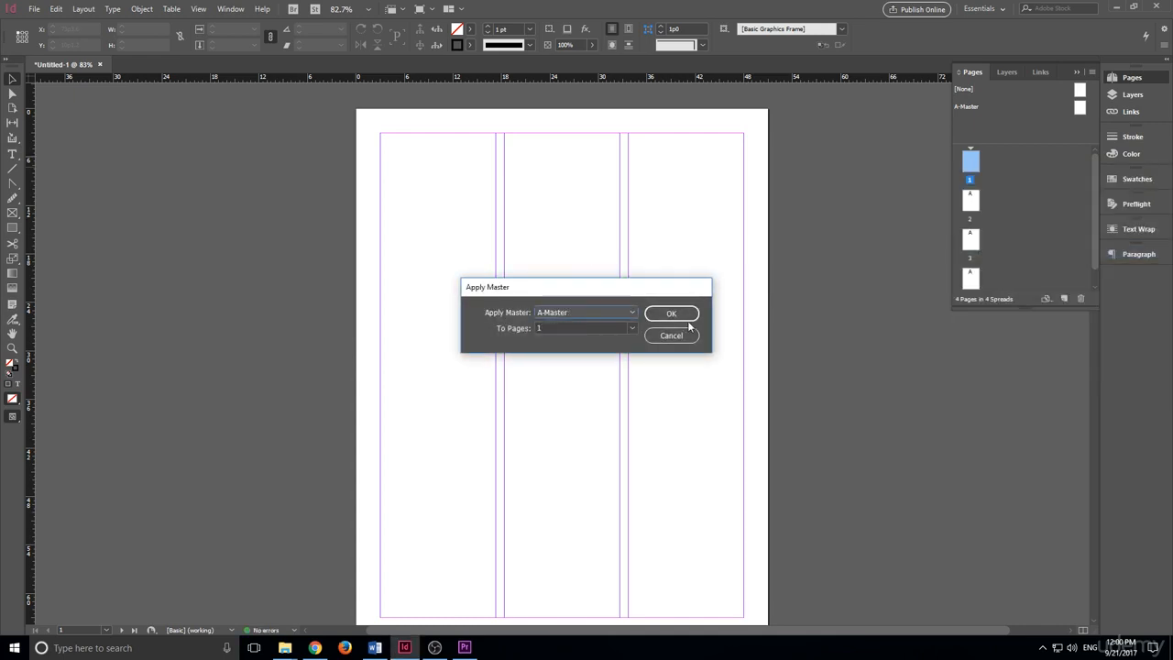
click(688, 322)
scroll(721, 313, up, 1)
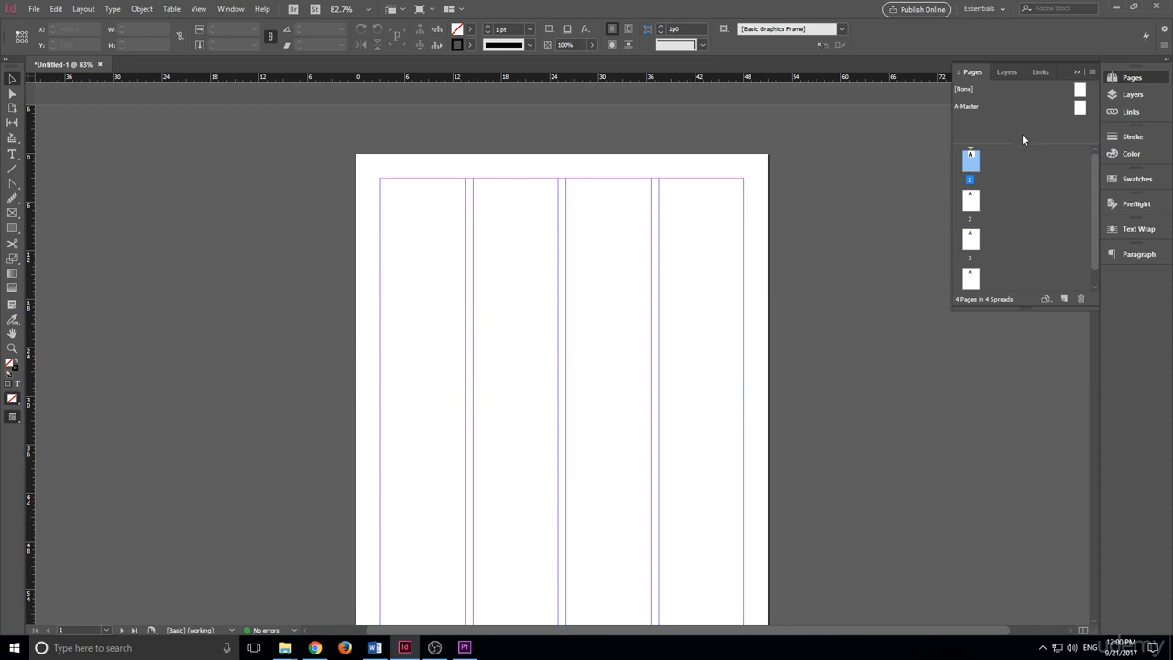
- Create a one-page Letter-size master with prefix B and name Master, based on [None]
right_click(986, 127)
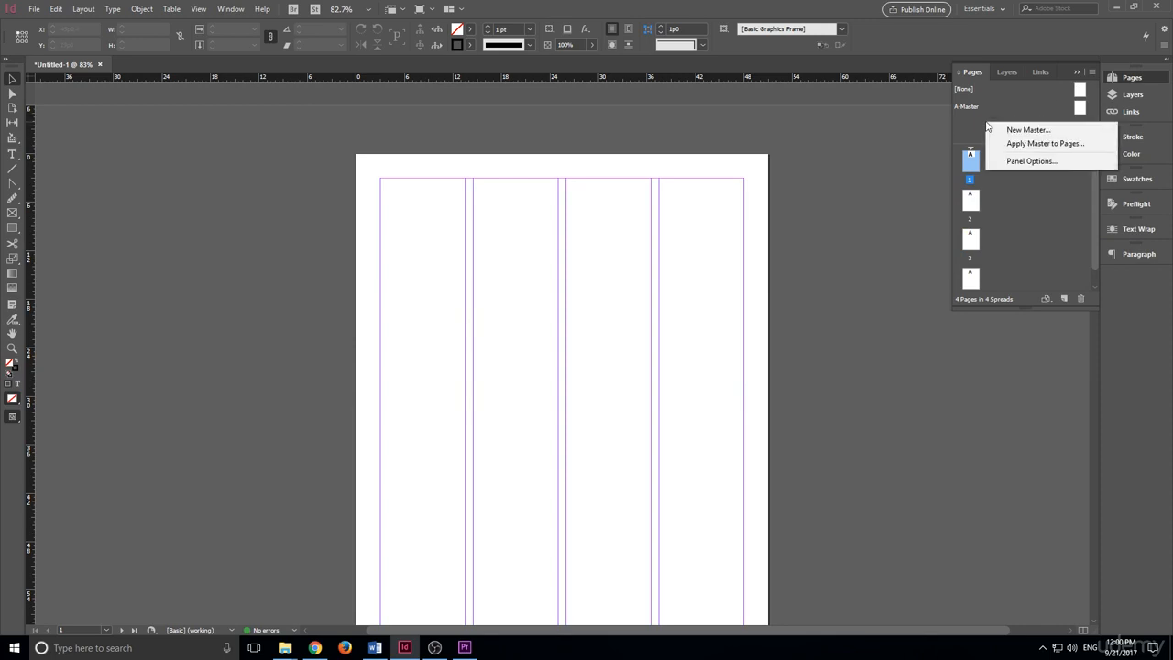
click(1043, 133)
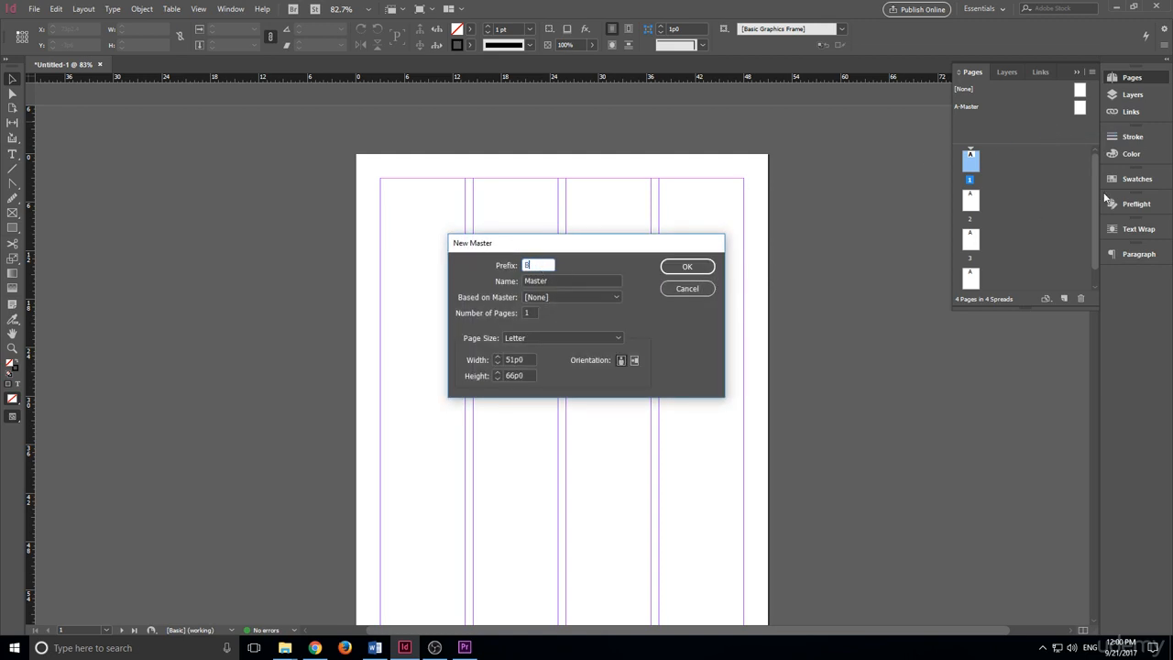
click(563, 280)
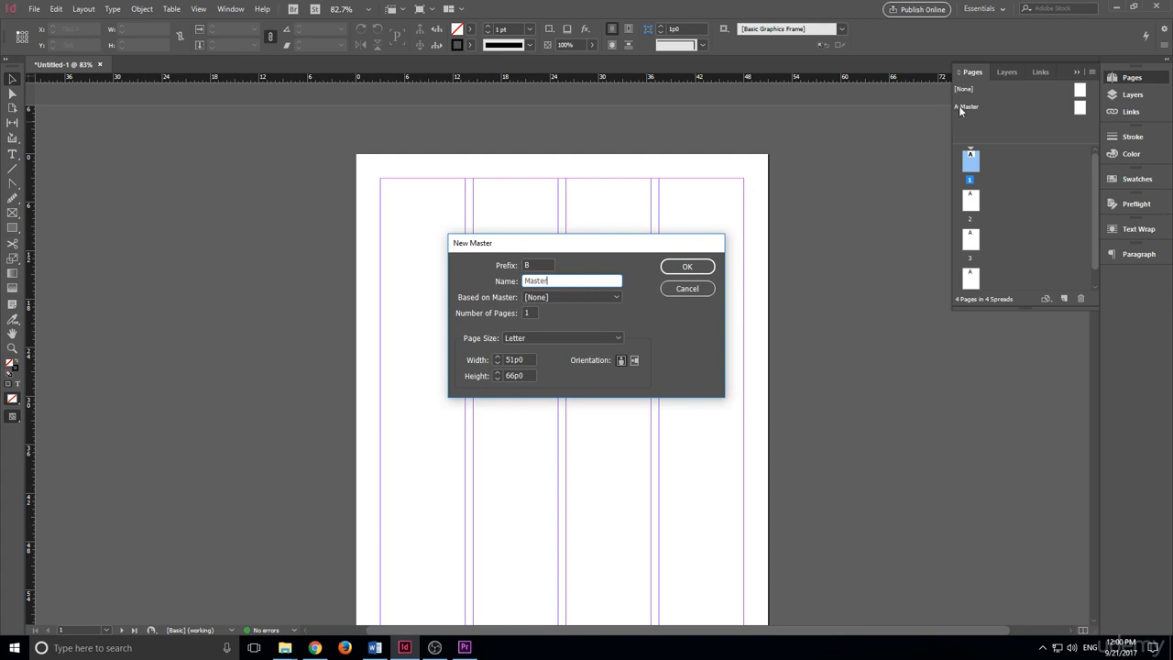
click(555, 296)
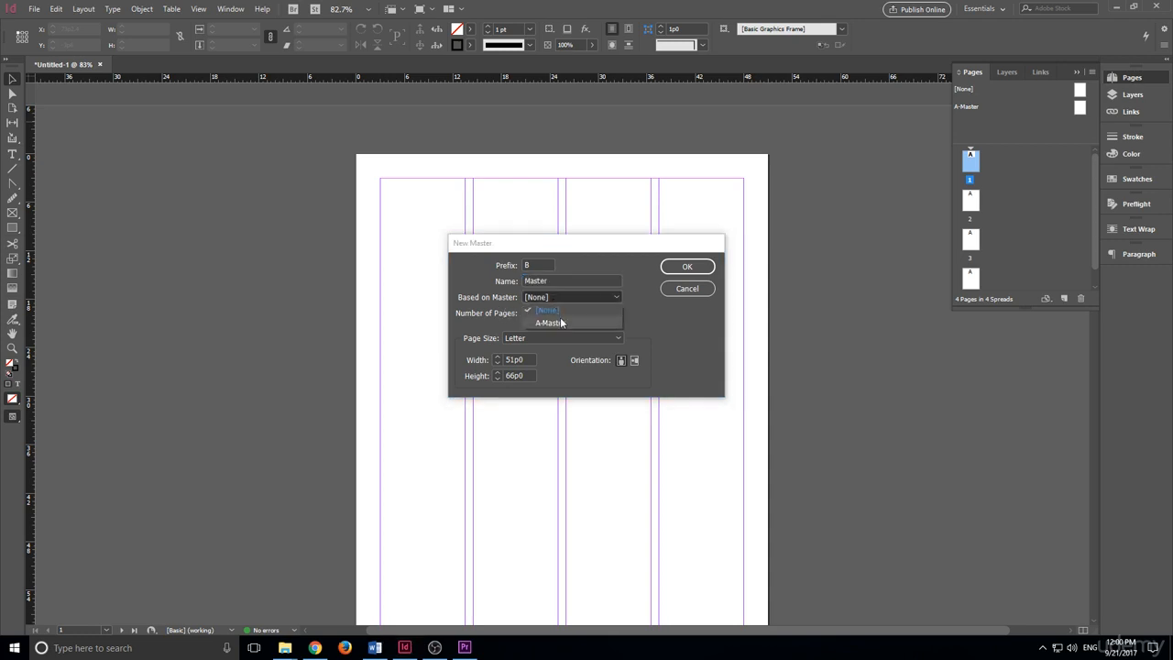
click(648, 323)
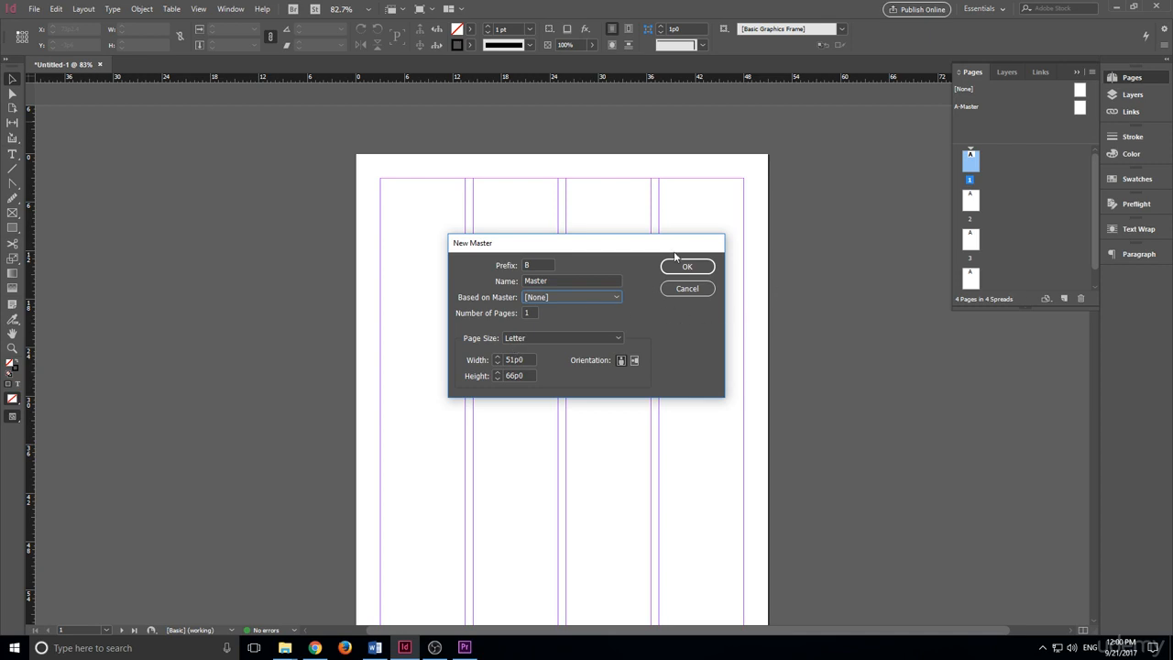
click(695, 268)
scroll(747, 253, up, 3)
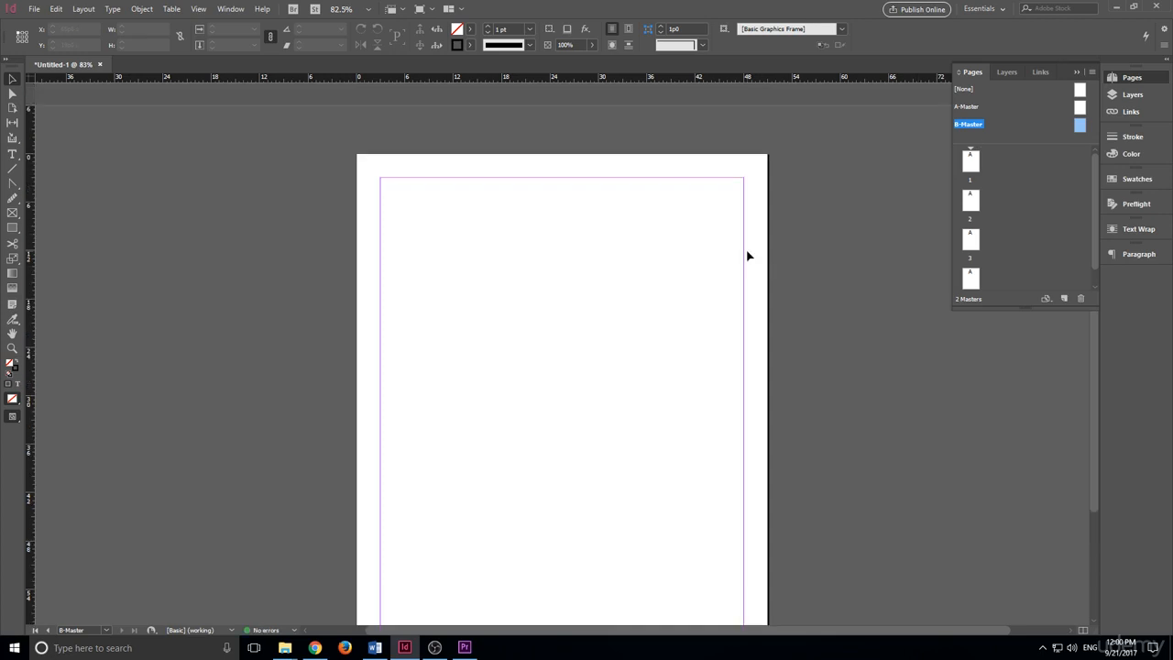
- Draw a small rectangle about 2p7 wide and 1p11 high in the bottom-right corner of the B-Master page
scroll(746, 253, down, 4)
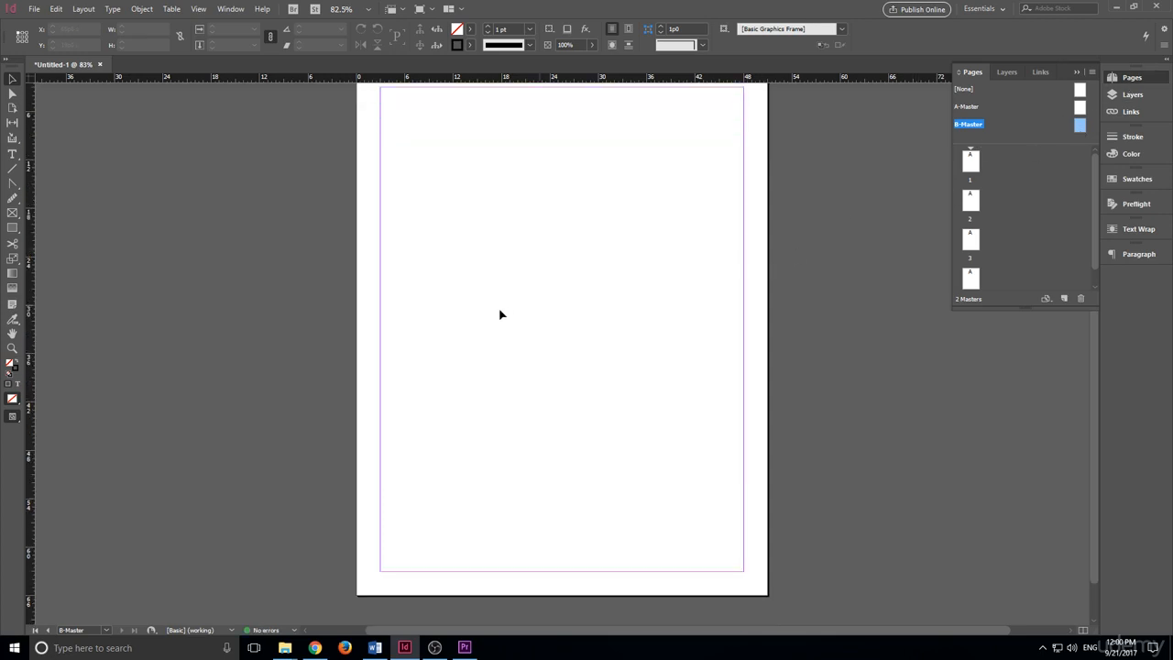
scroll(500, 315, up, 1)
scroll(981, 191, down, 1)
scroll(78, 237, down, 1)
scroll(138, 296, down, 1)
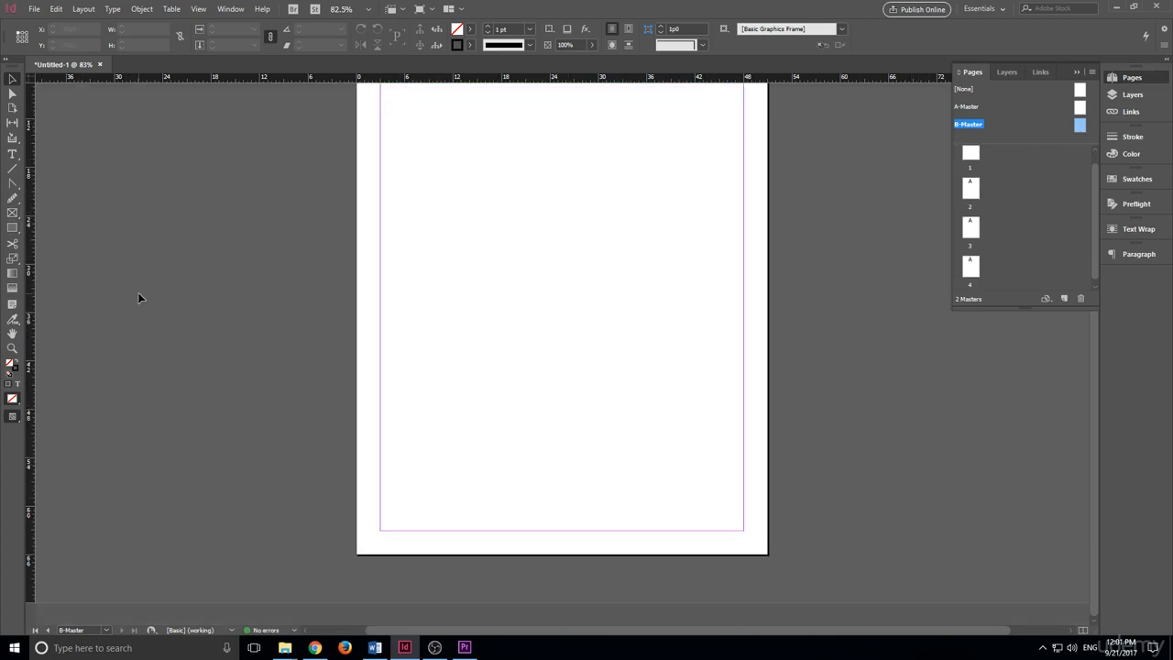
click(12, 227)
drag(742, 536, 766, 553)
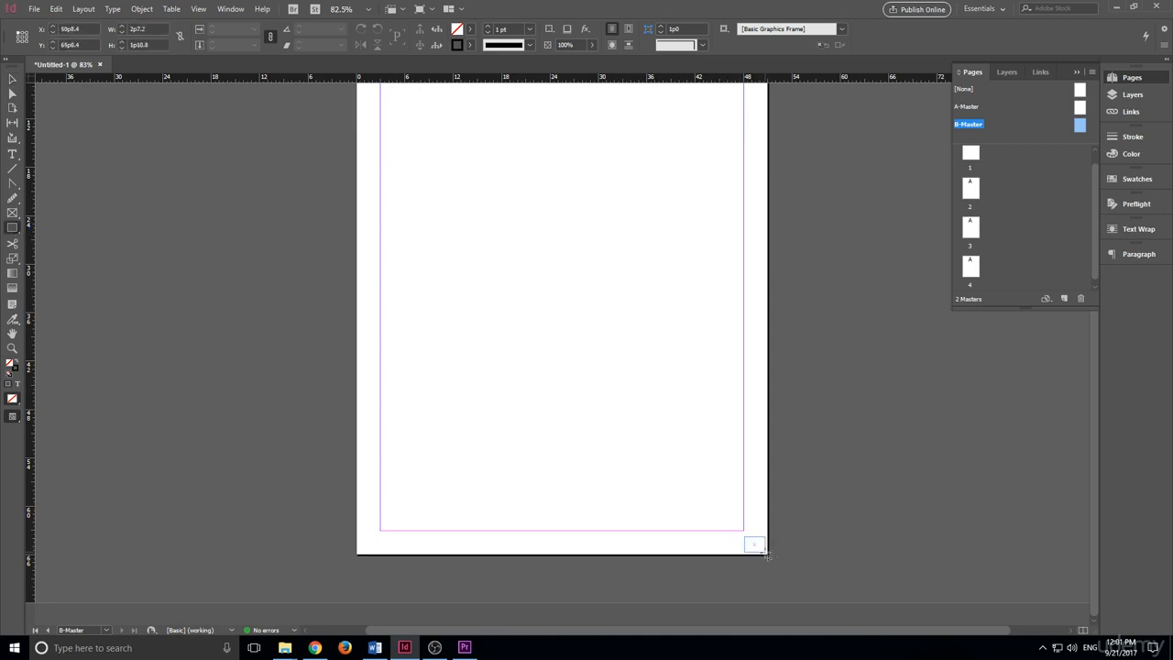
- Fill the small corner rectangle on B-Master with green and deselect it
double_click(455, 30)
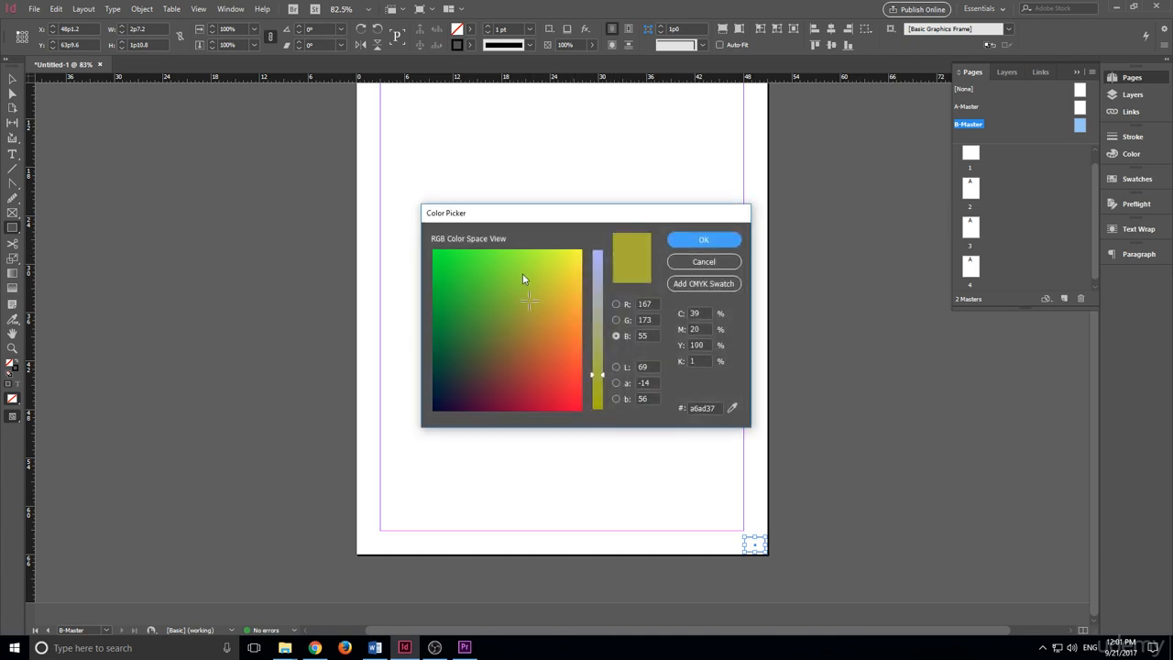
drag(523, 274, 443, 262)
click(682, 244)
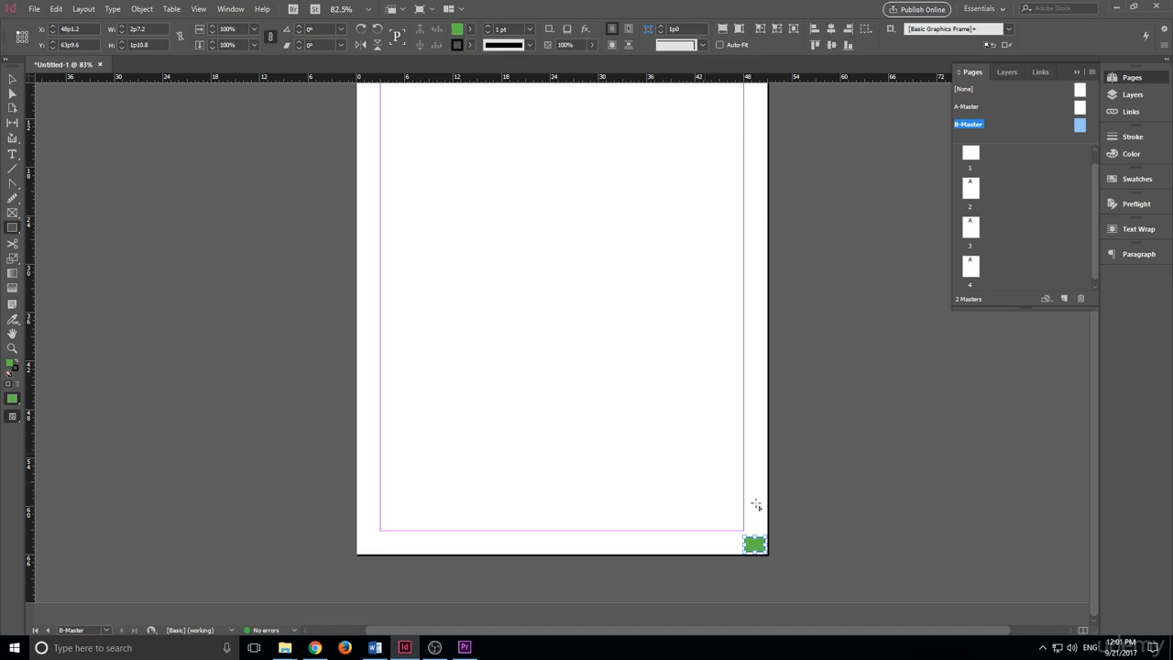
scroll(1020, 189, up, 1)
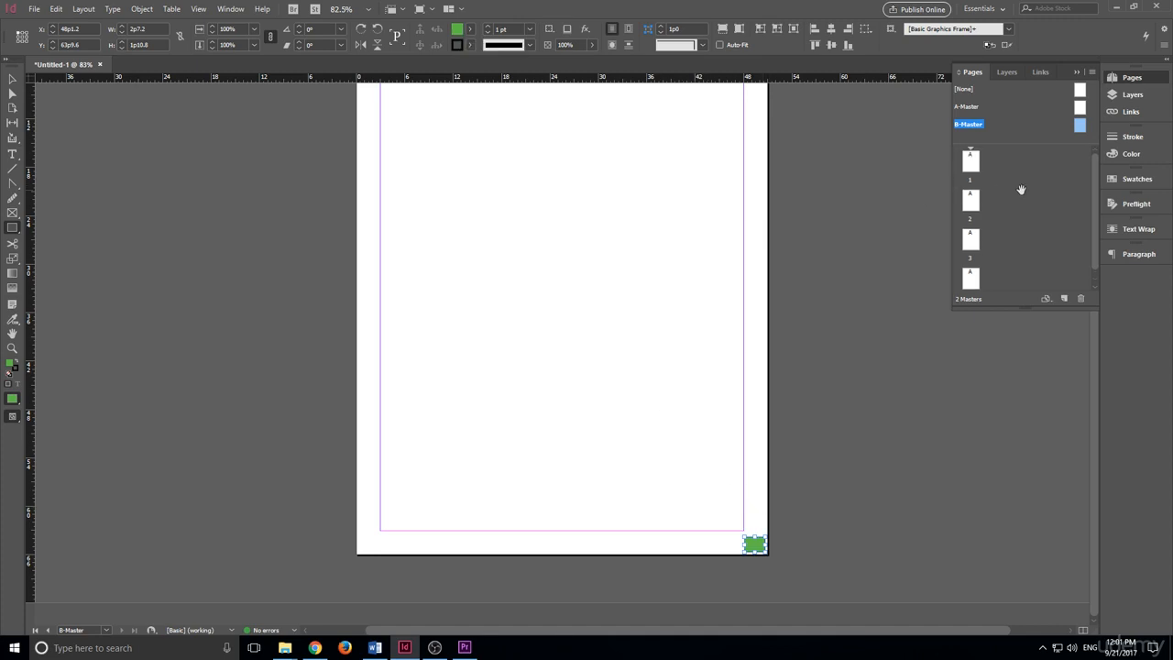
double_click(1078, 120)
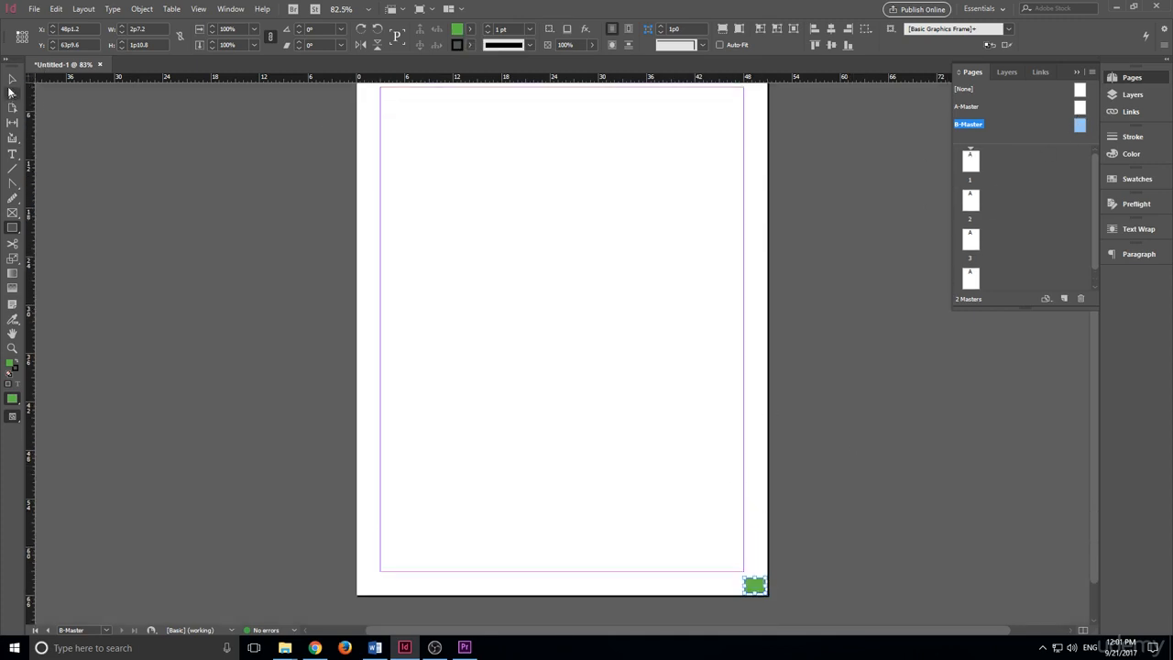
click(12, 79)
click(865, 347)
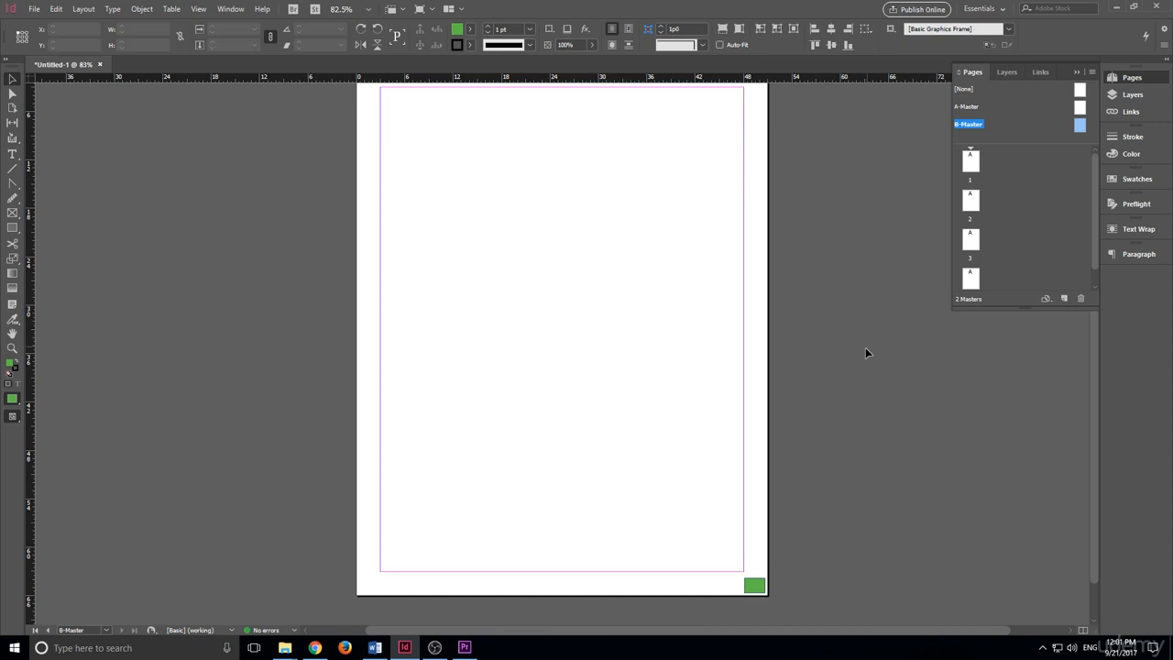
click(976, 207)
ctrl+click(976, 279)
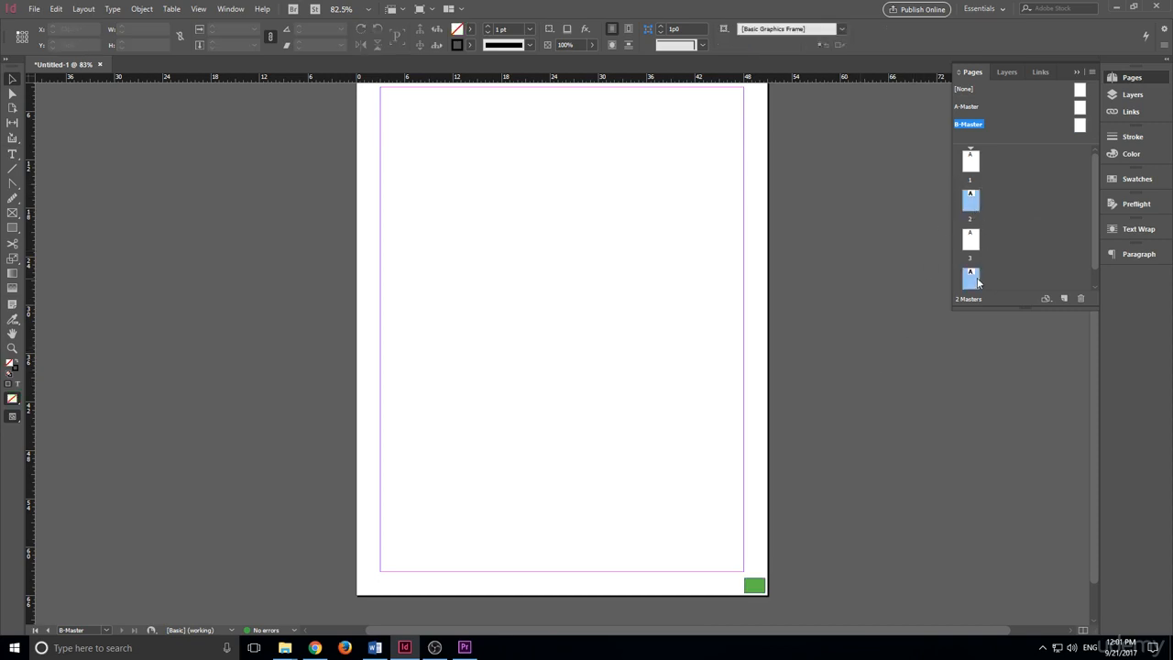
click(997, 212)
- Apply B-Master to pages 2 and 4
click(977, 206)
ctrl+click(977, 279)
right_click(978, 281)
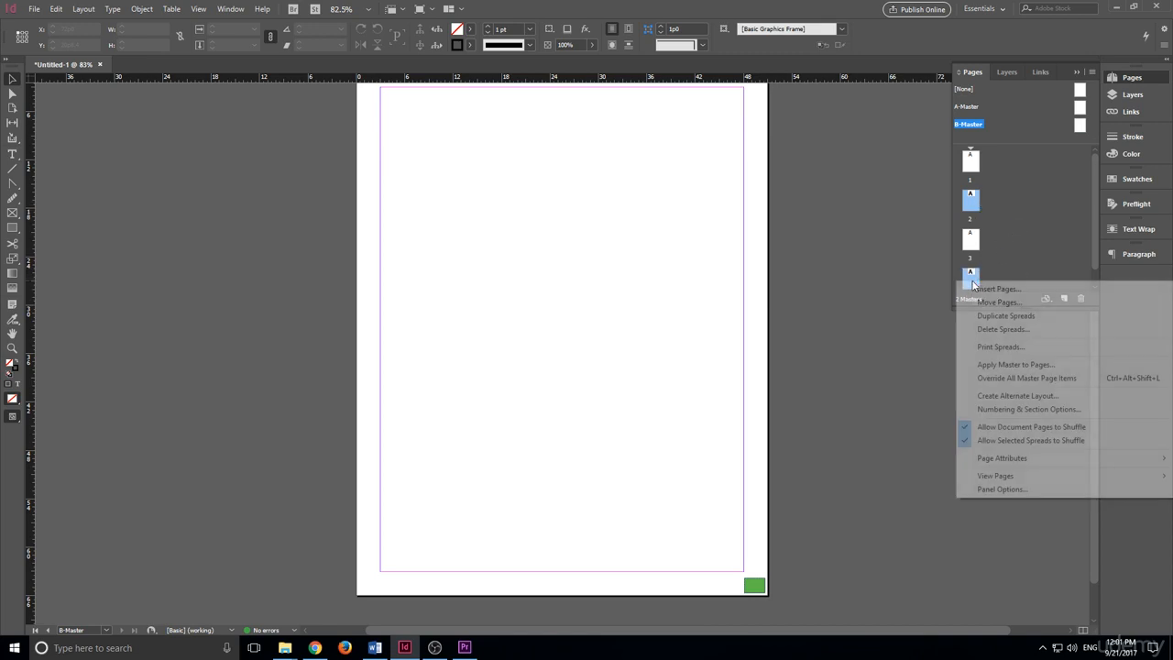
click(1017, 364)
click(629, 311)
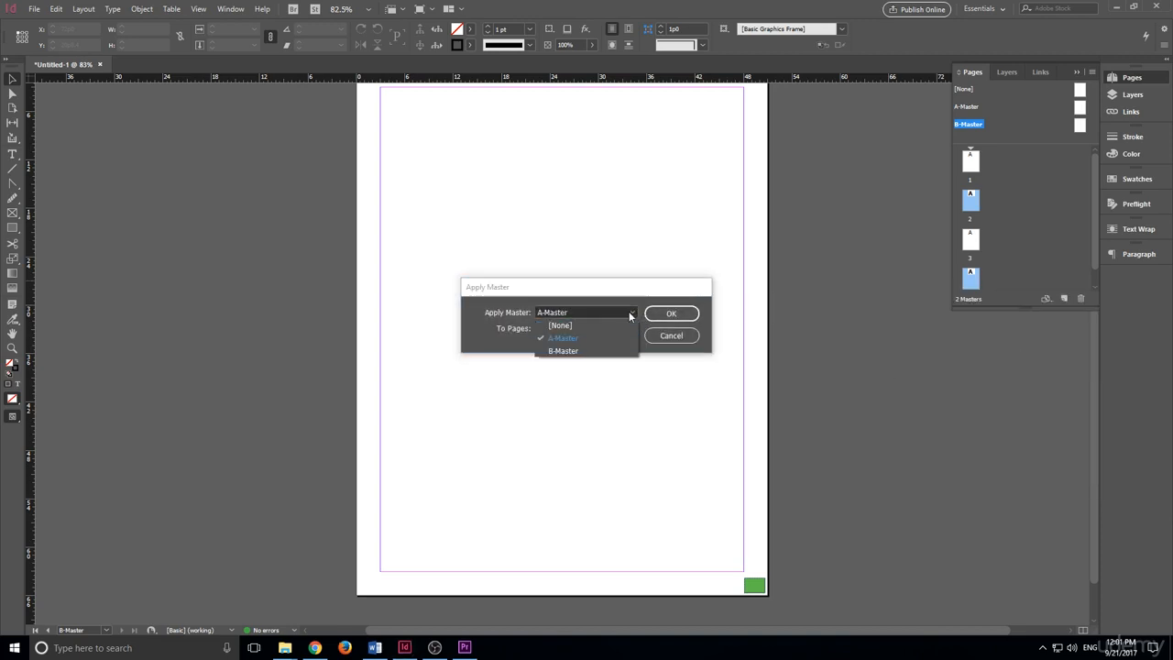
click(604, 350)
click(656, 314)
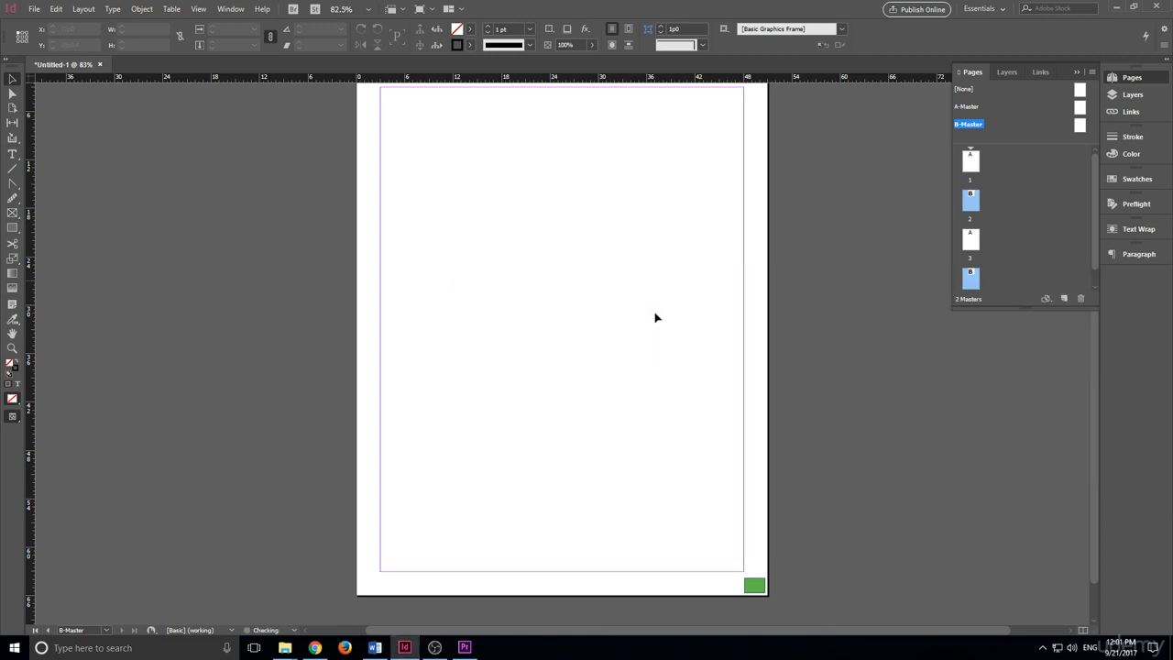
- Go to page 1 and look through pages 1 to 4 to compare their columns and corner rectangles
scroll(654, 317, up, 1)
double_click(971, 153)
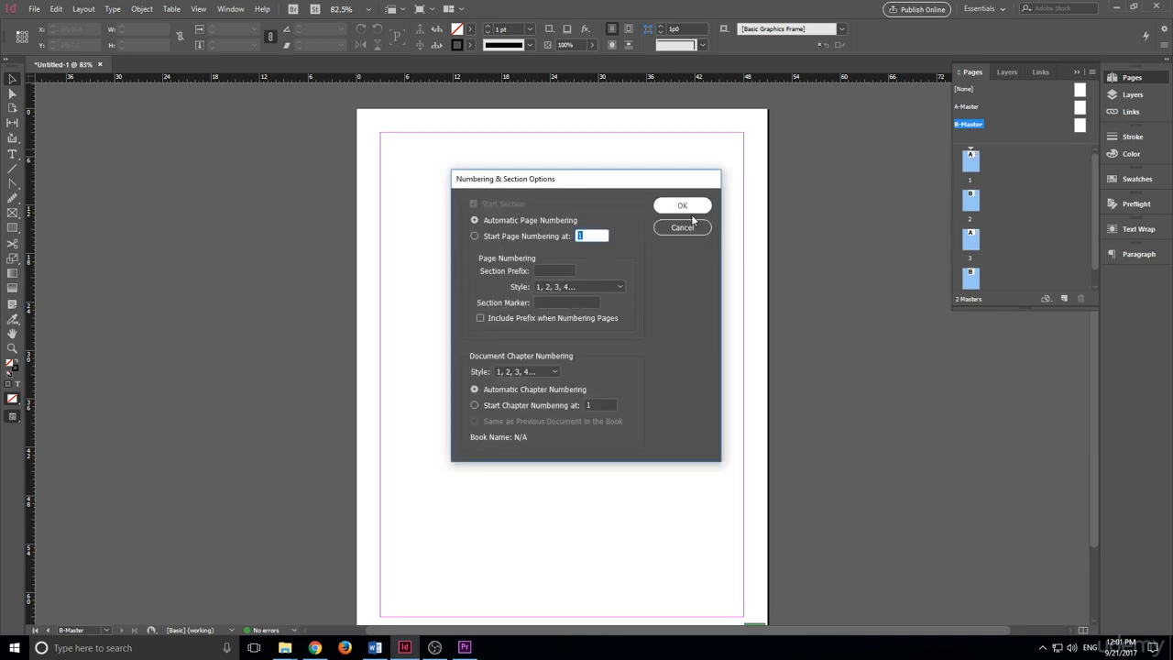
click(681, 205)
double_click(970, 160)
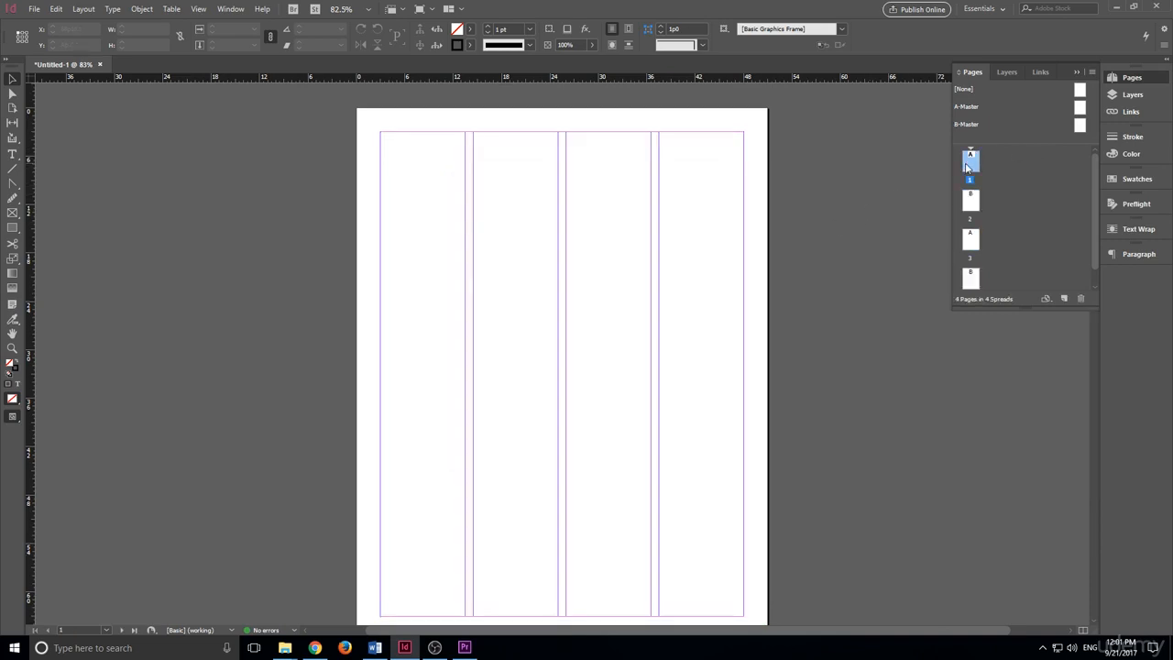
scroll(668, 235, up, 1)
scroll(645, 249, down, 3)
scroll(594, 196, up, 1)
scroll(830, 196, down, 8)
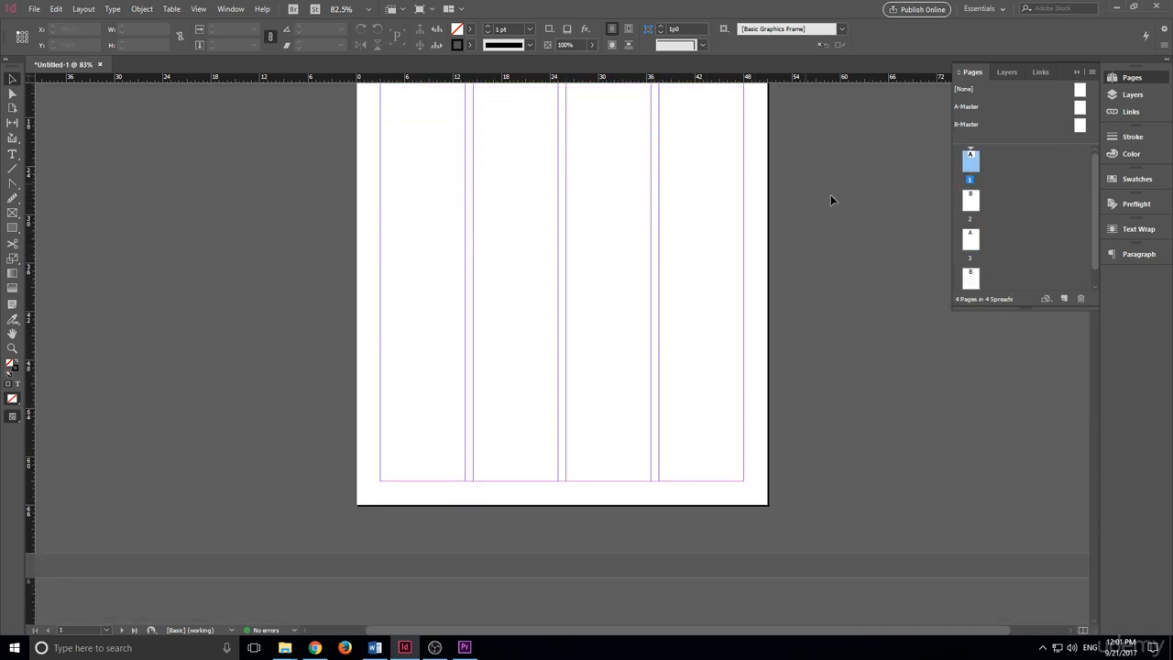
scroll(320, 284, down, 2)
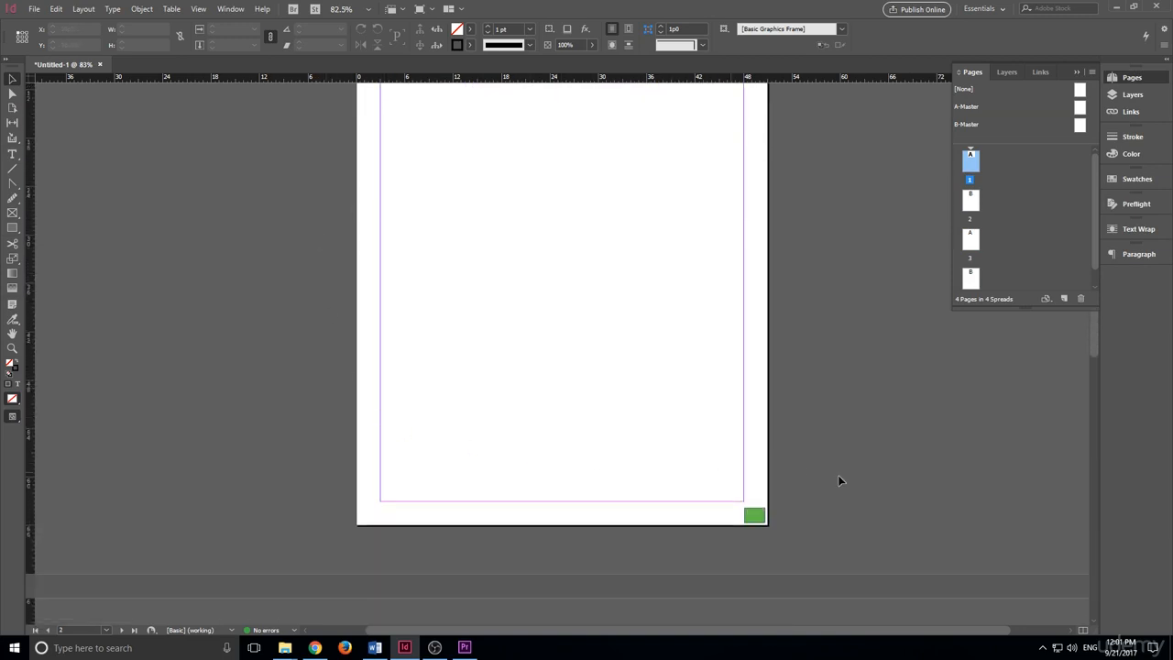
scroll(625, 128, up, 3)
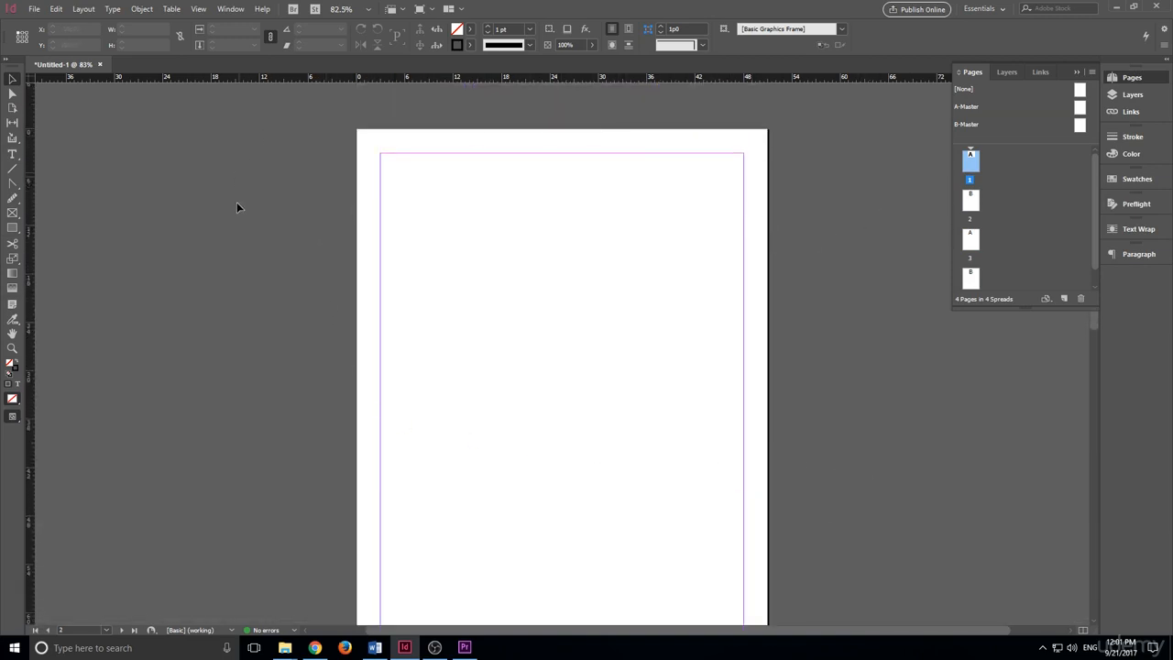
scroll(837, 437, down, 5)
scroll(602, 155, up, 5)
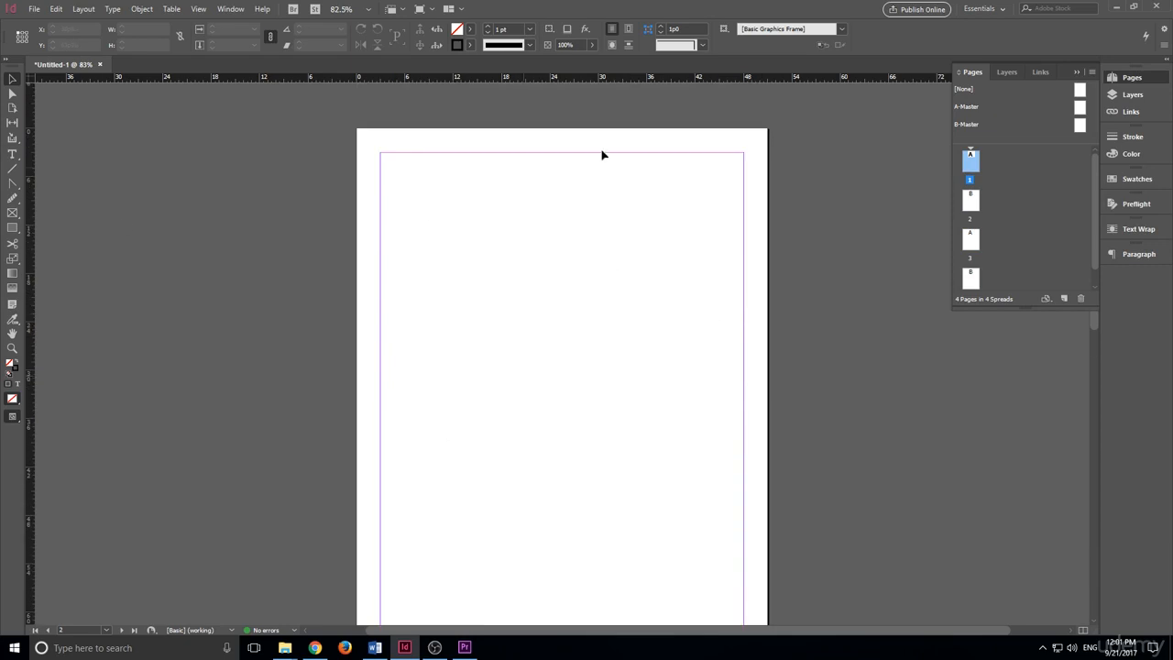
scroll(672, 372, down, 16)
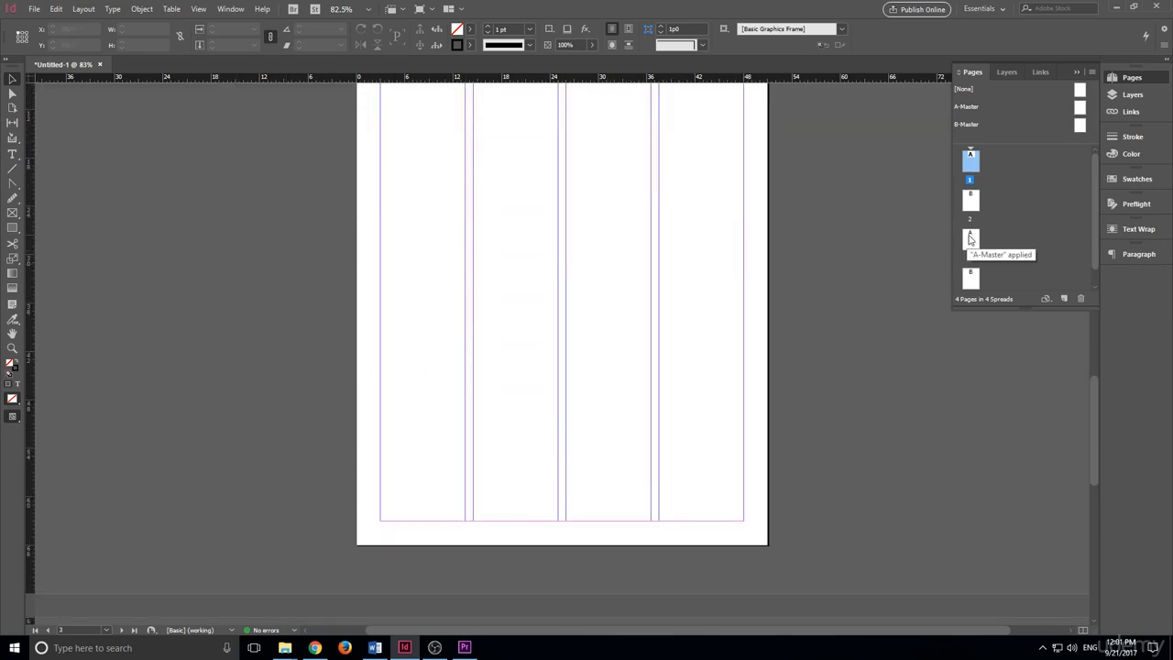
scroll(226, 238, down, 11)
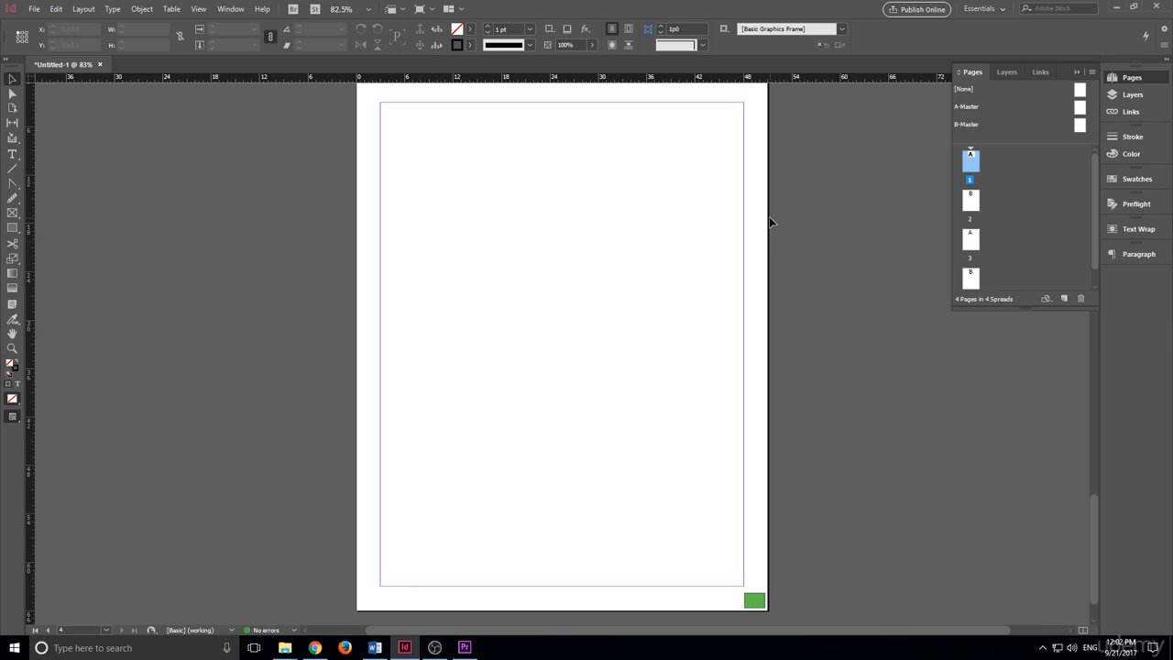
- Examine the layout of page 4 and review the preceding pages back up to page 1
scroll(769, 220, up, 4)
scroll(770, 220, down, 4)
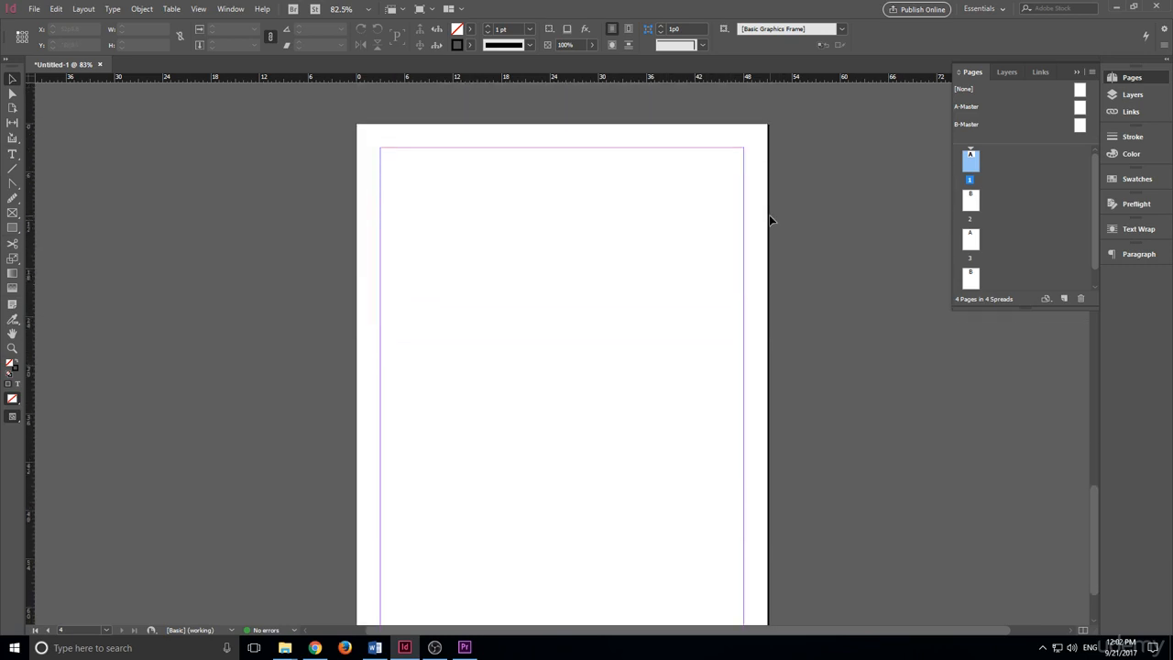
scroll(773, 252, up, 1)
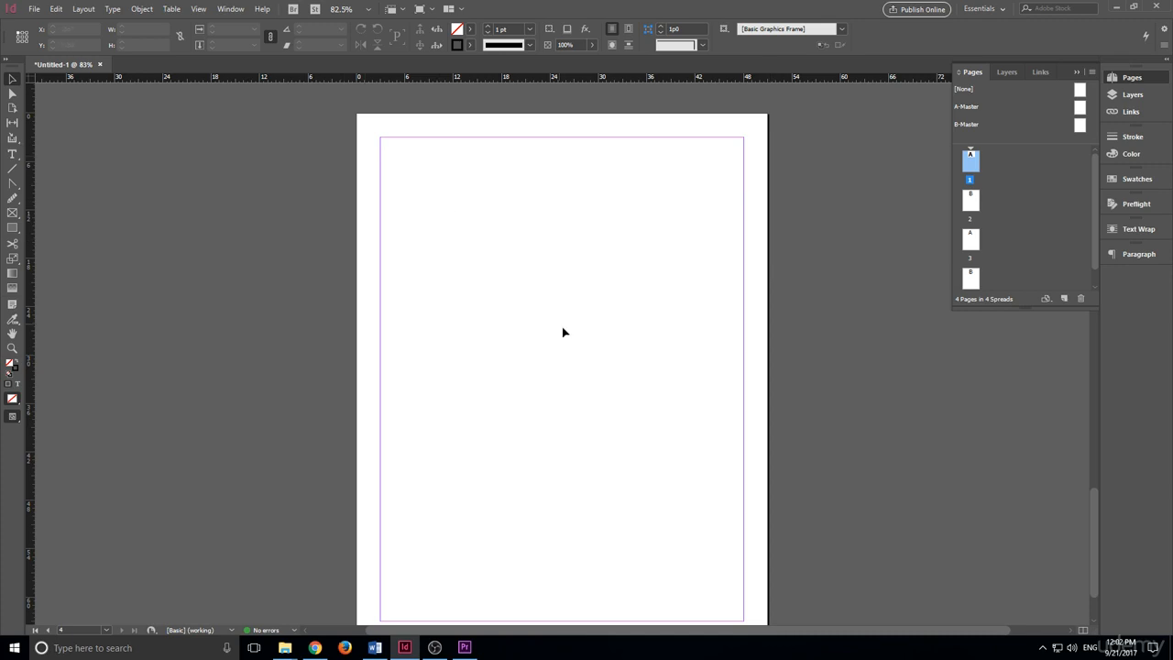
scroll(562, 330, down, 2)
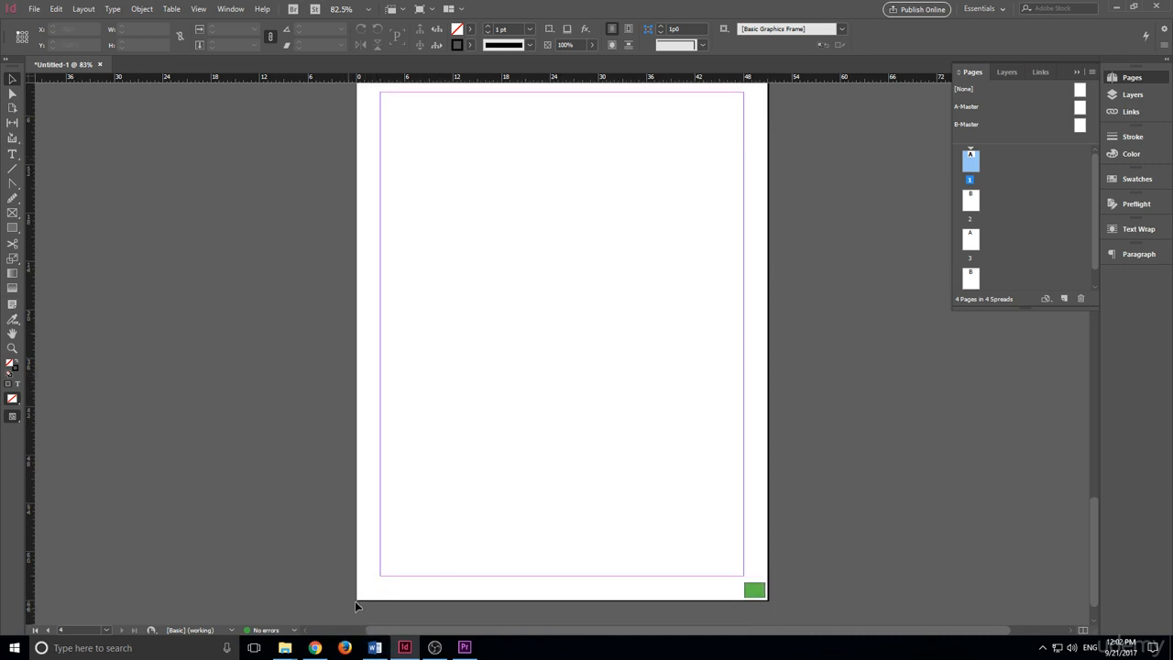
scroll(413, 611, up, 5)
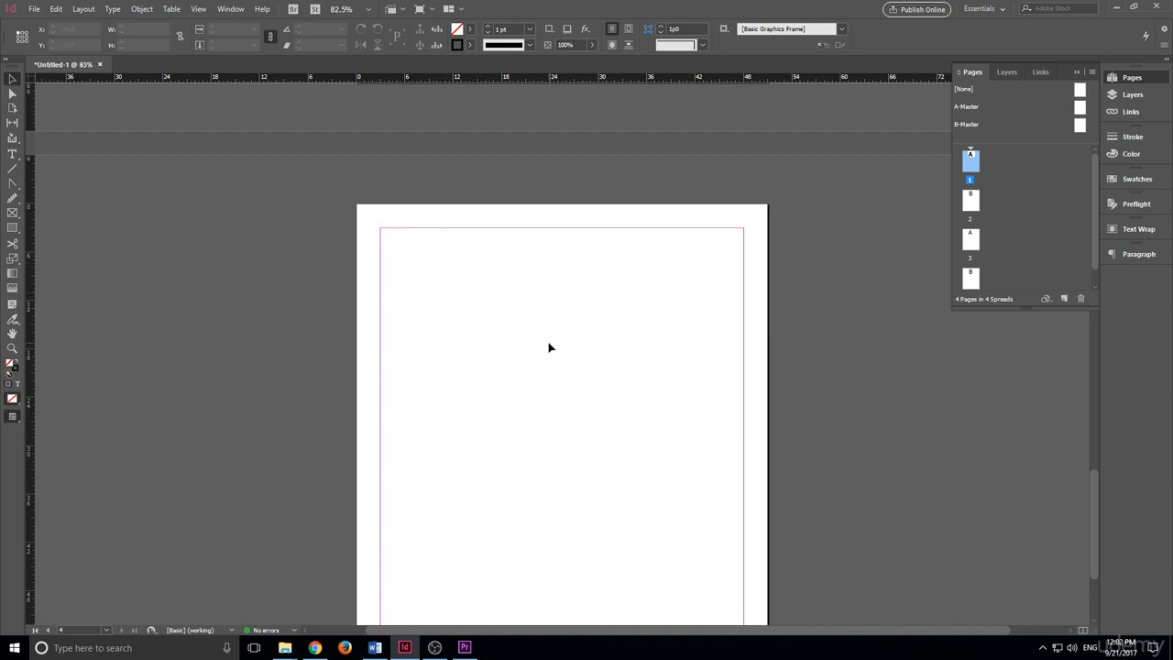
scroll(550, 303, down, 6)
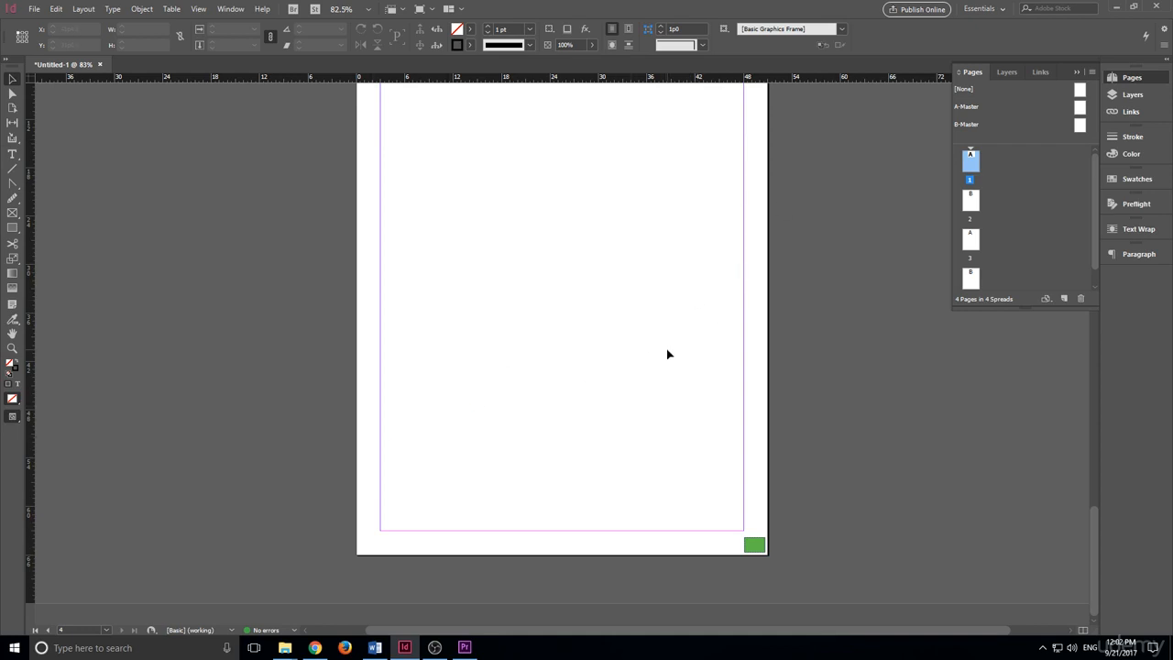
scroll(848, 376, up, 15)
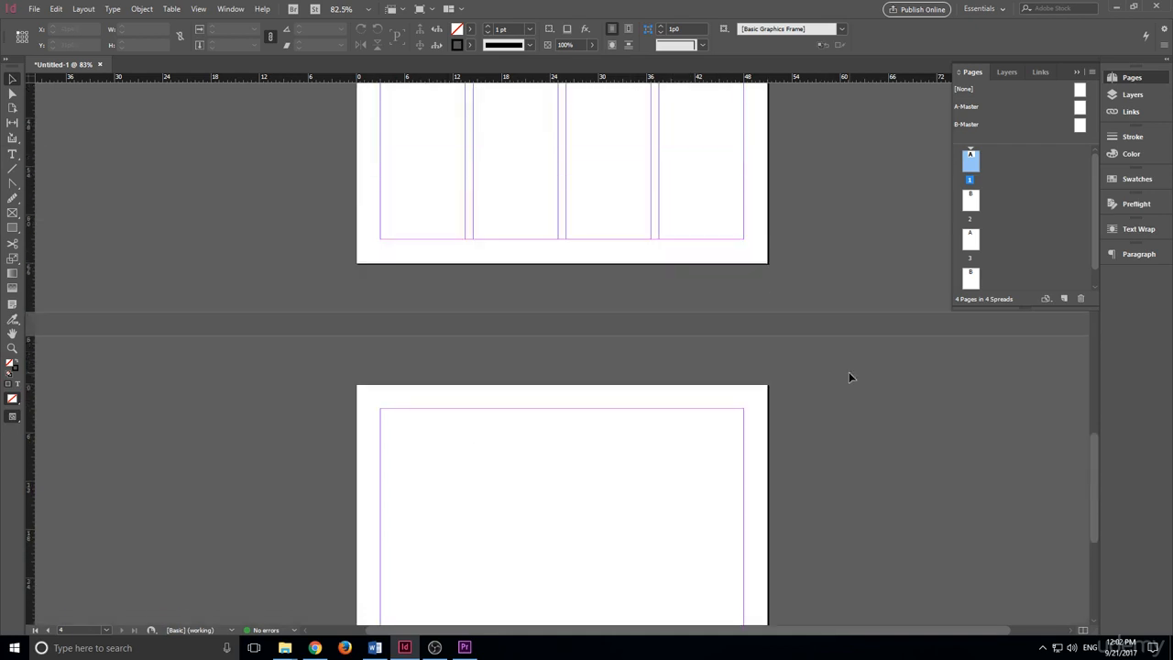
scroll(848, 377, up, 6)
scroll(848, 375, up, 10)
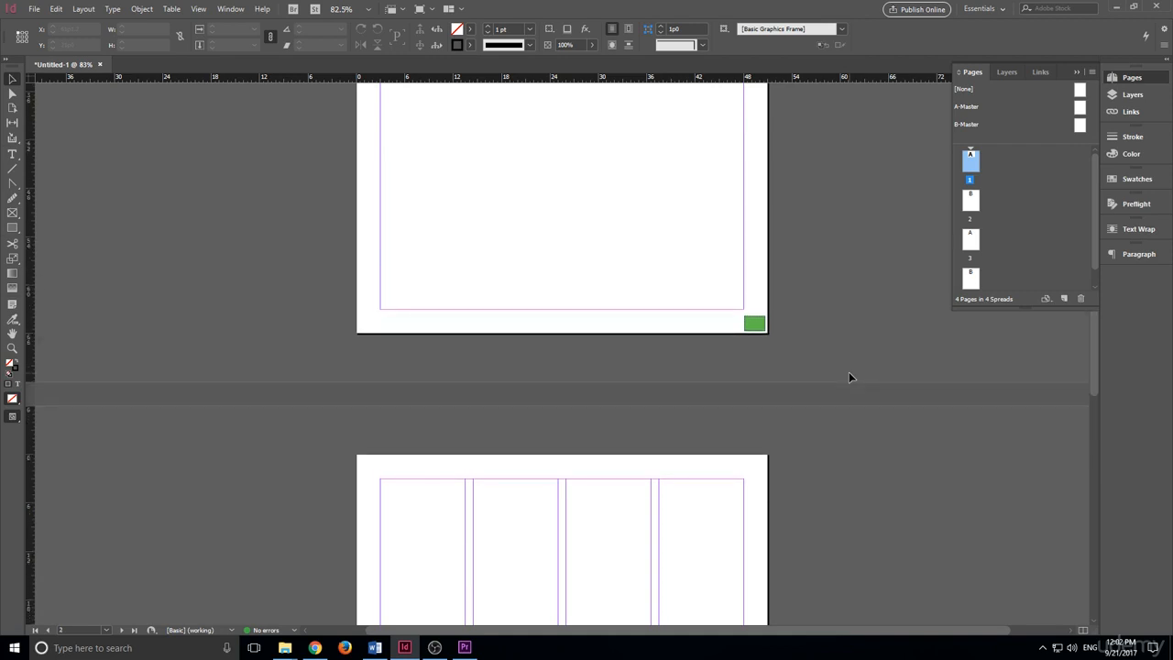
scroll(848, 376, up, 4)
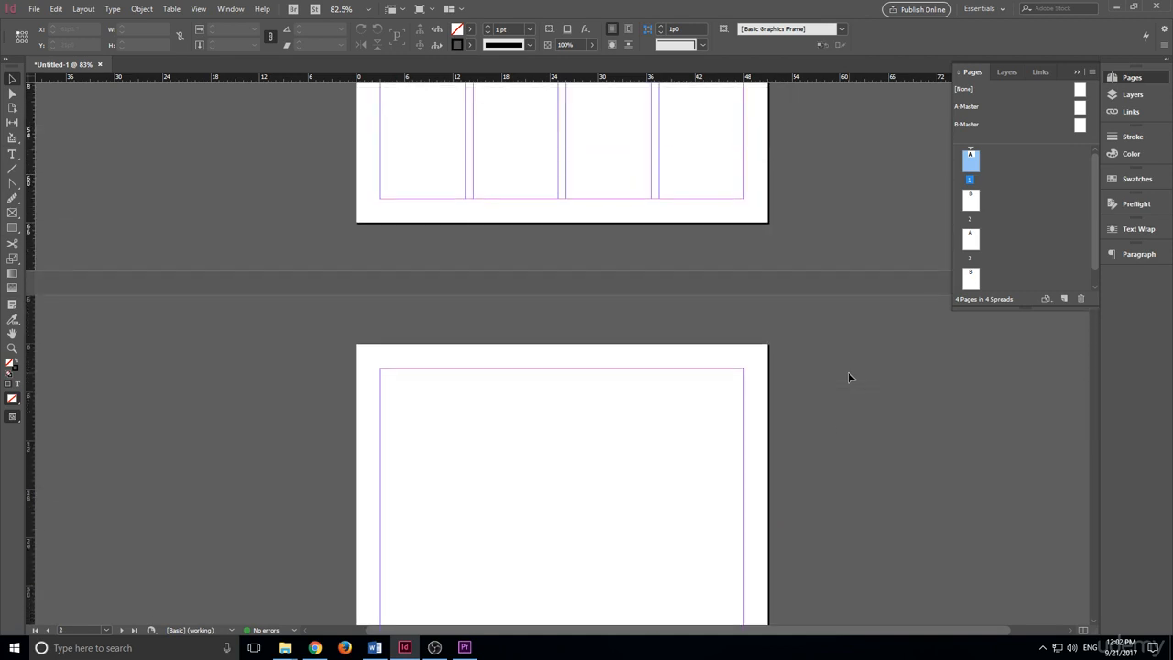
scroll(848, 376, up, 8)
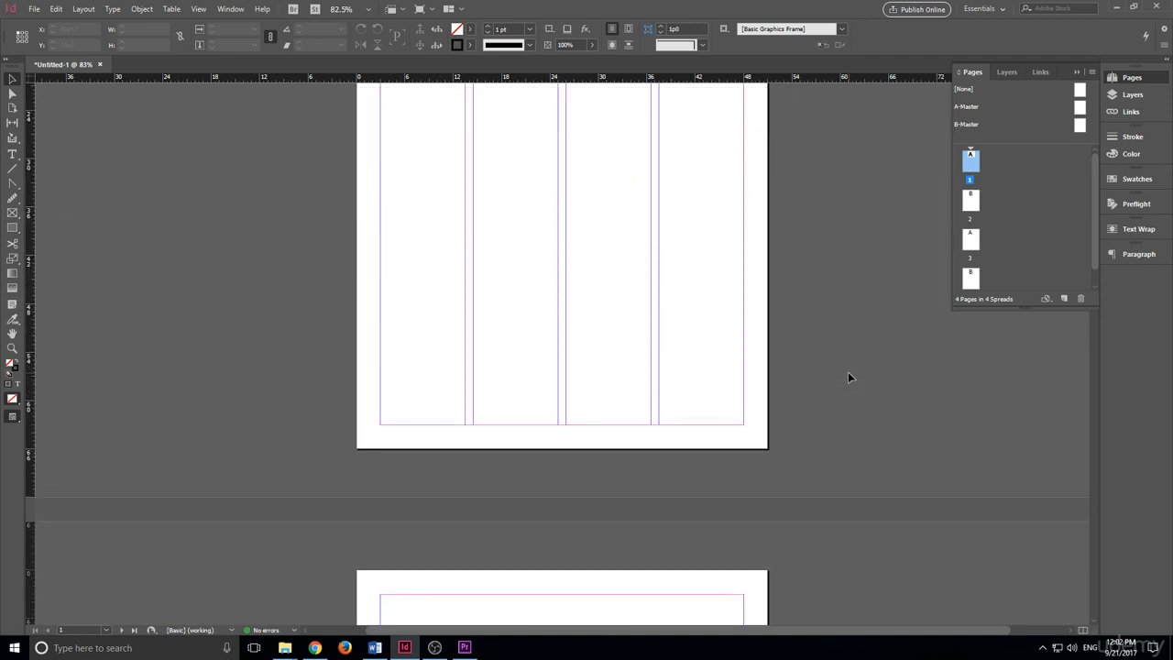
scroll(847, 376, down, 7)
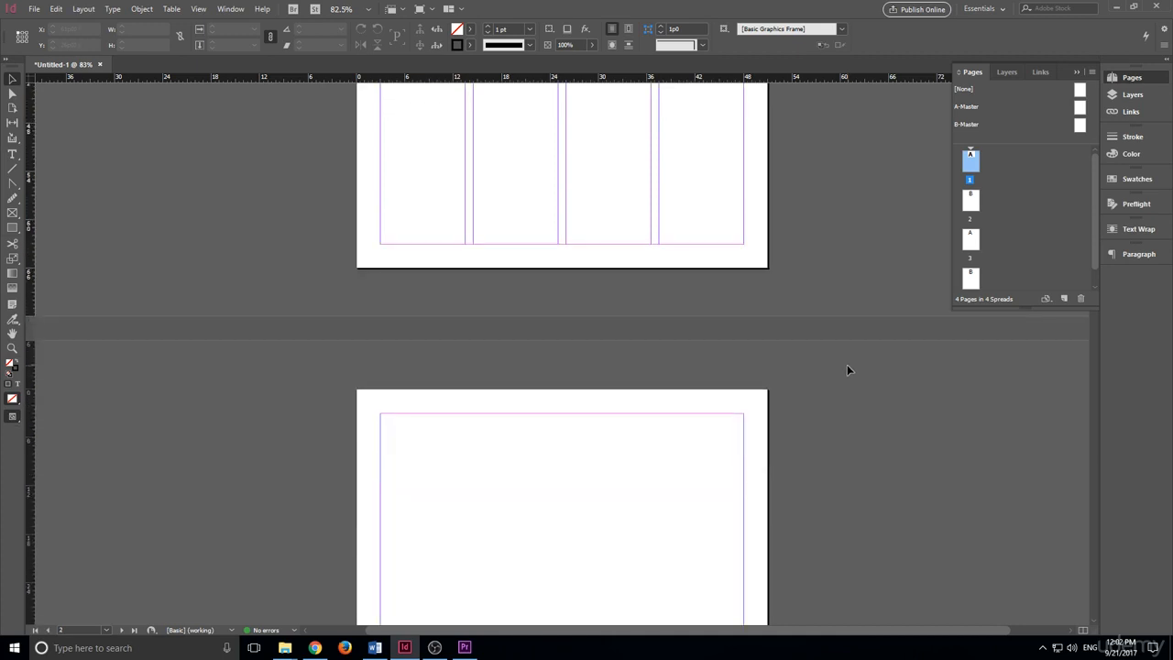